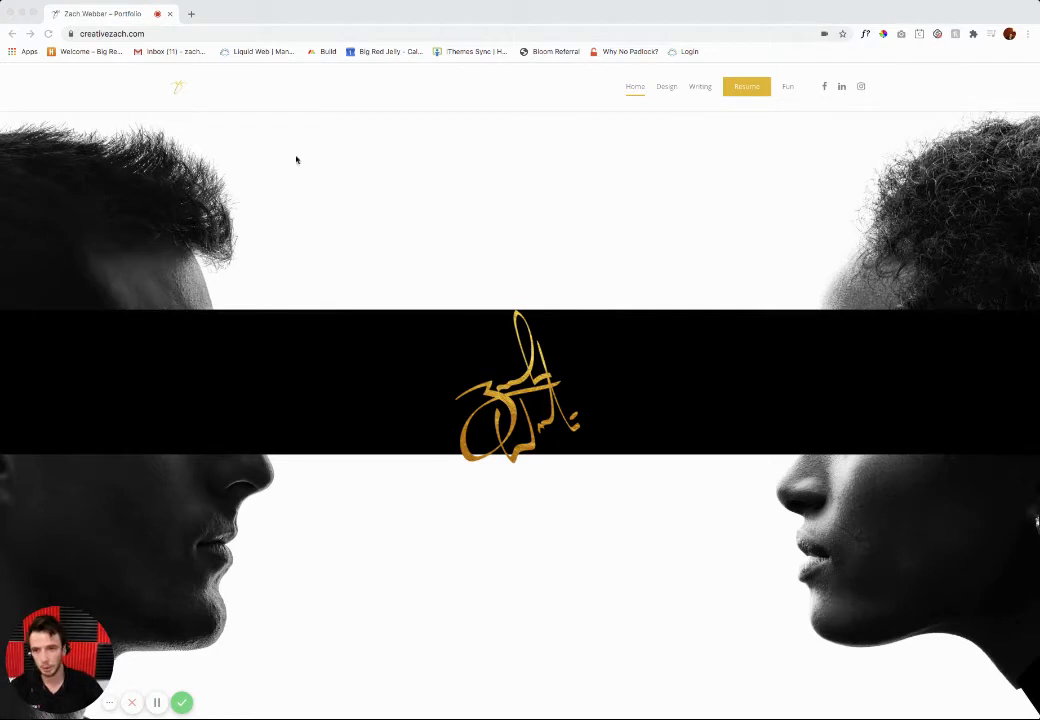
Step: Open the WordPress login page by extending the portfolio site's web address with /wp-admin
click(146, 34)
click(146, 34)
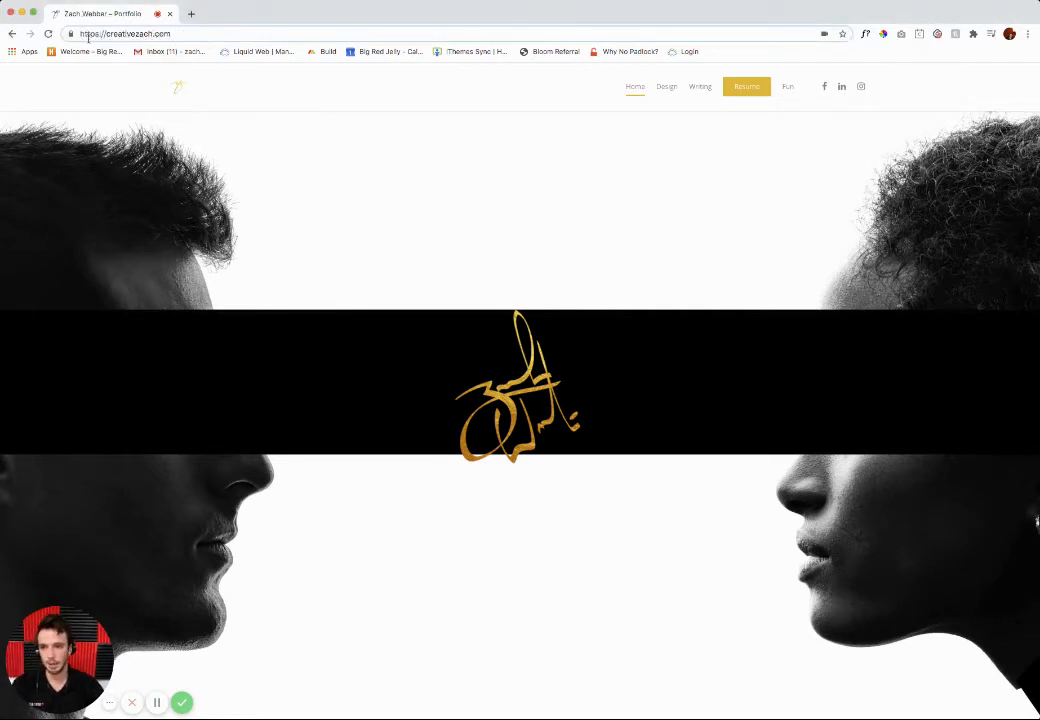
drag(153, 34, 178, 36)
click(179, 36)
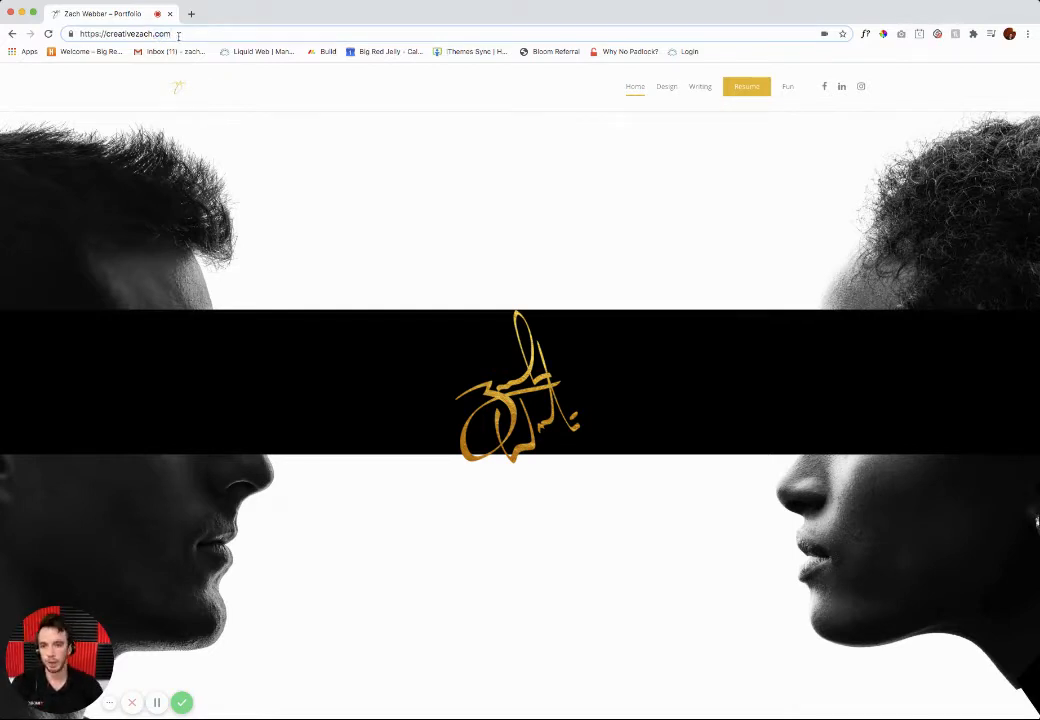
key(Return)
text(w)
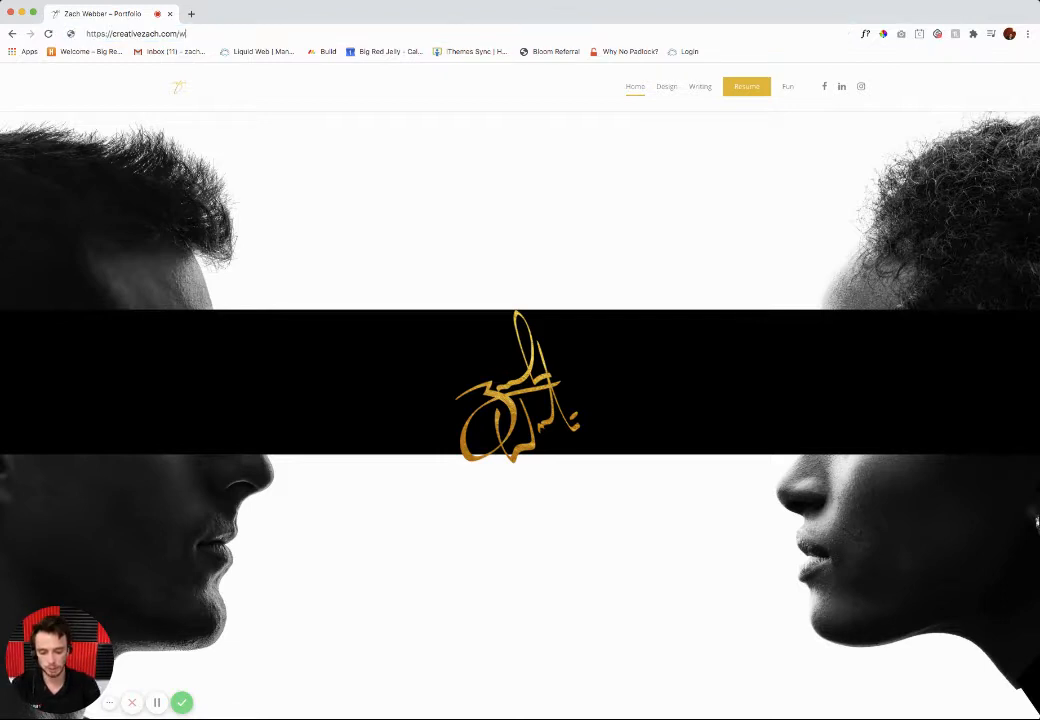
text(p-admin)
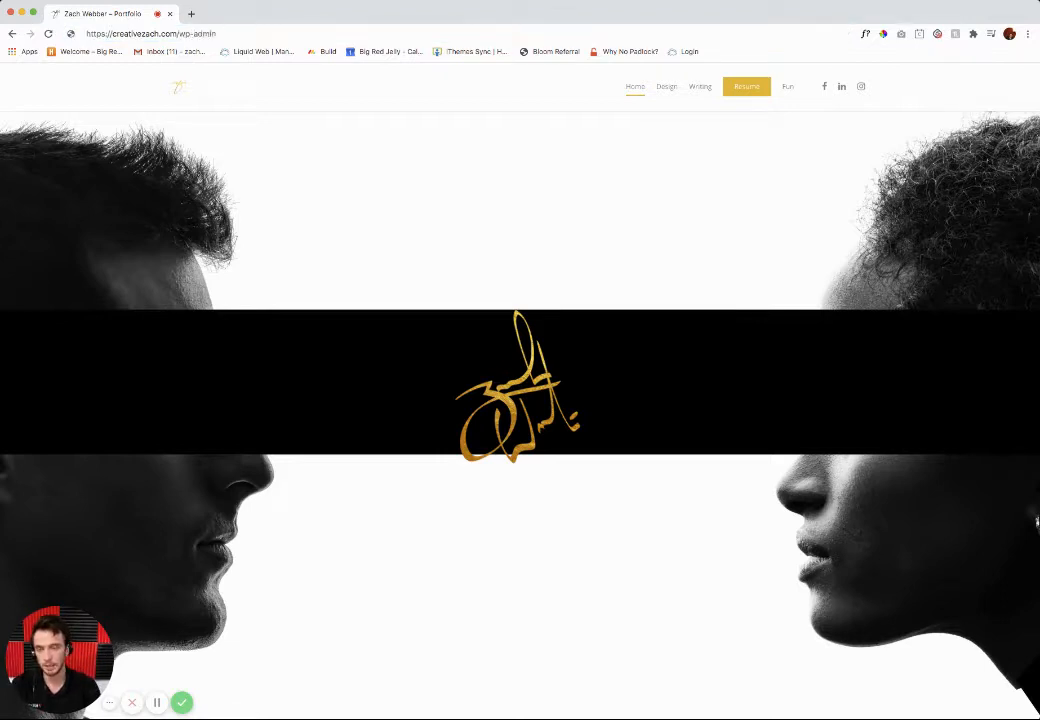
key(BackSpace)
key(BackSpace)
key(BackSpace)
key(BackSpace)
key(BackSpace)
key(BackSpace)
key(BackSpace)
key(BackSpace)
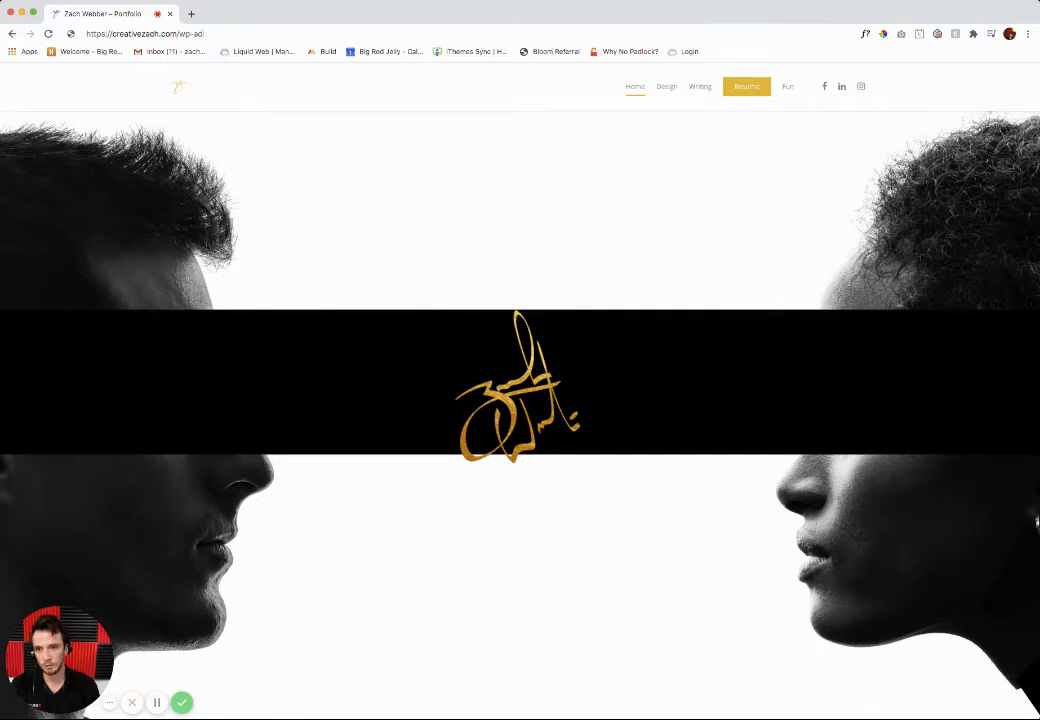
text(admin)
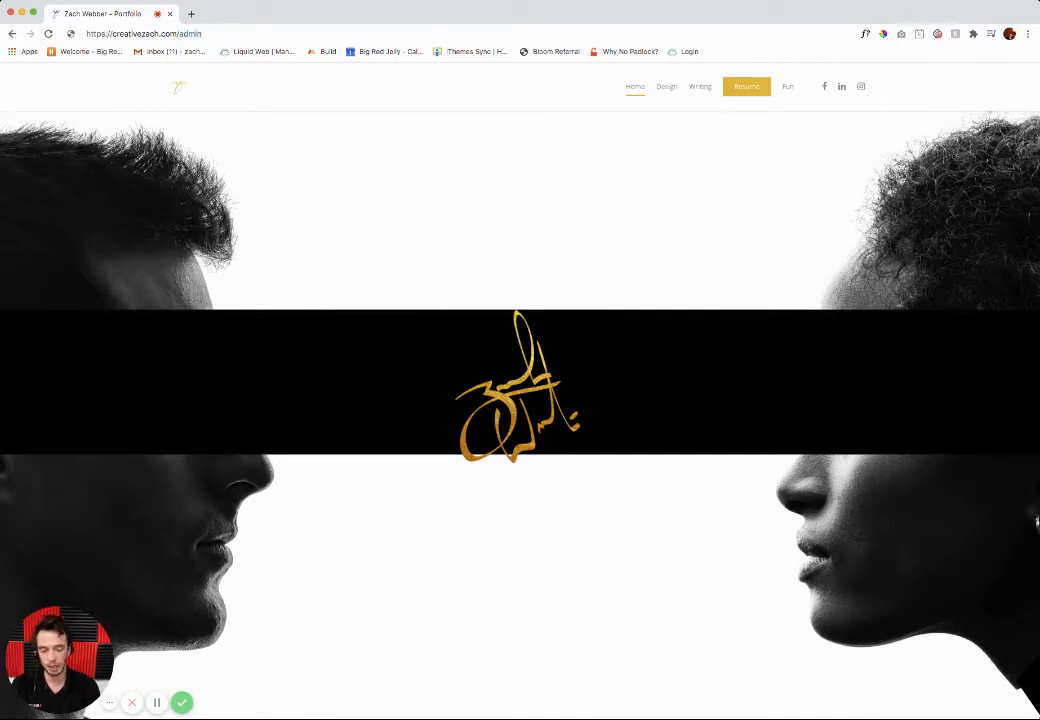
key(BackSpace)
key(BackSpace)
key(BackSpace)
key(BackSpace)
key(BackSpace)
text(wp-admin)
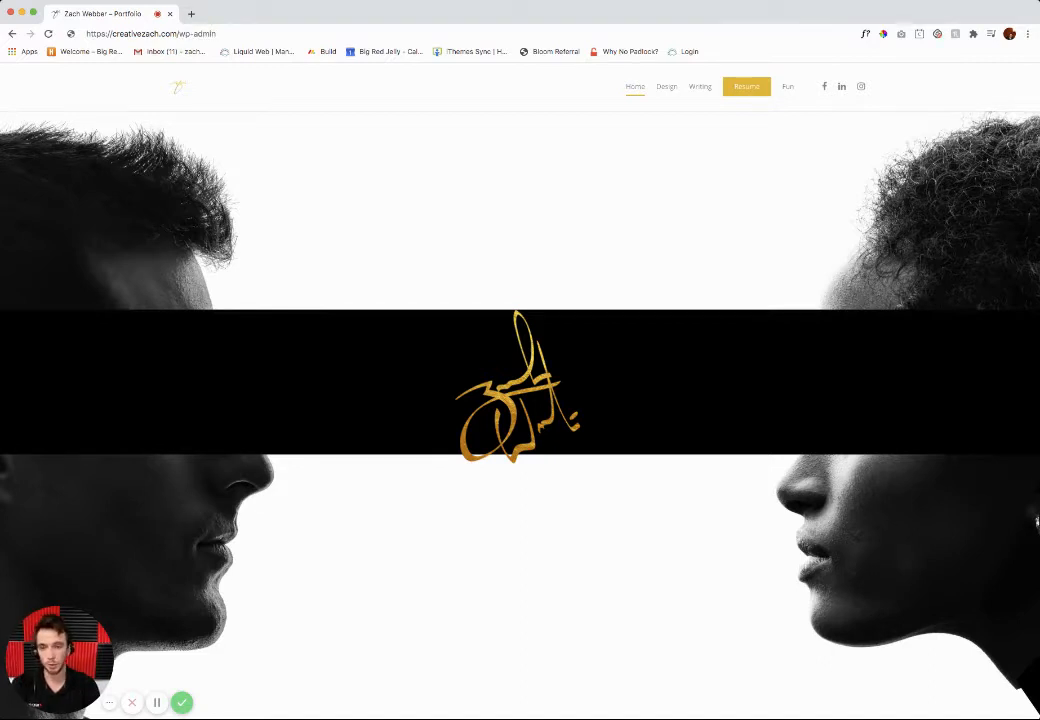
key(Return)
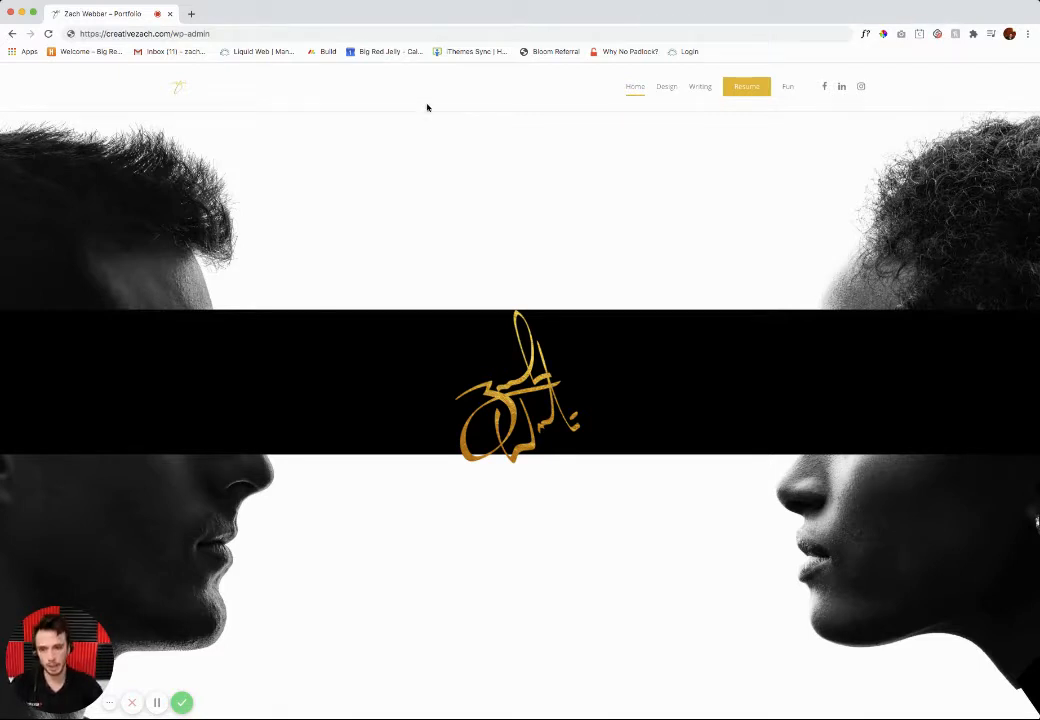
click(227, 33)
key(Return)
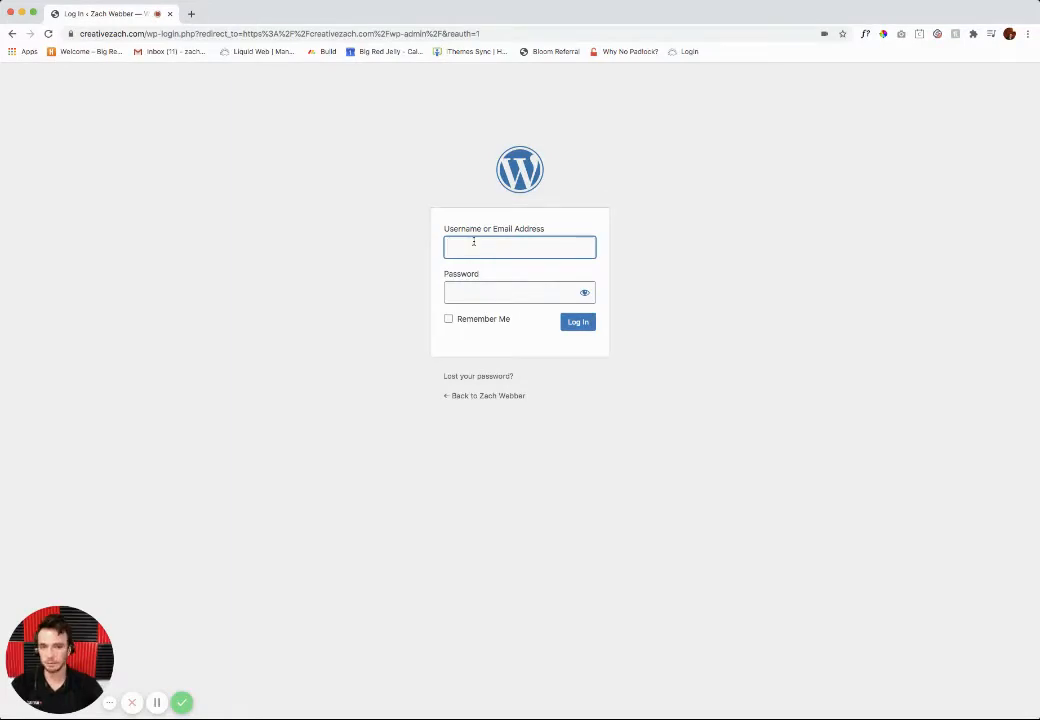
Step: Log in to the WordPress site with the account's email address and password
click(762, 184)
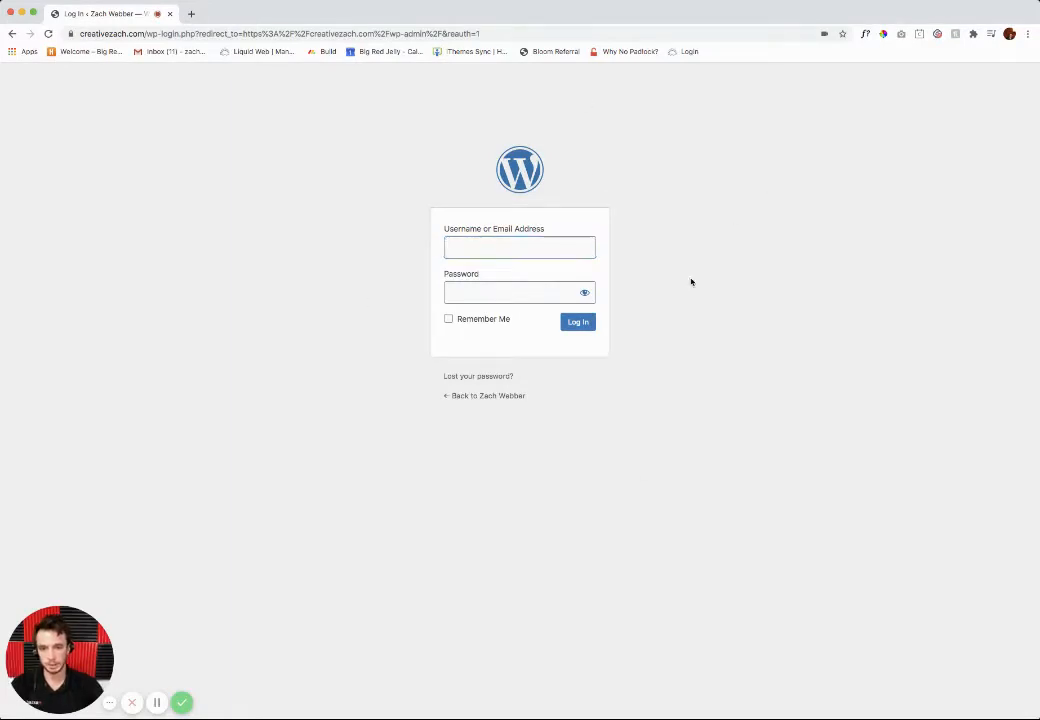
click(467, 252)
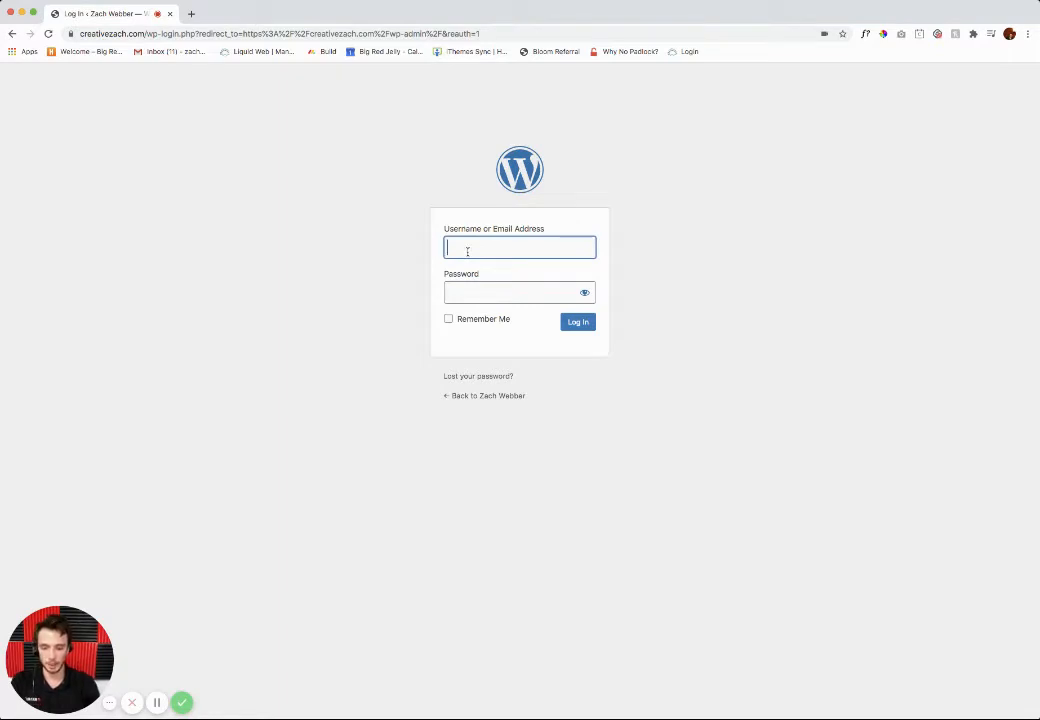
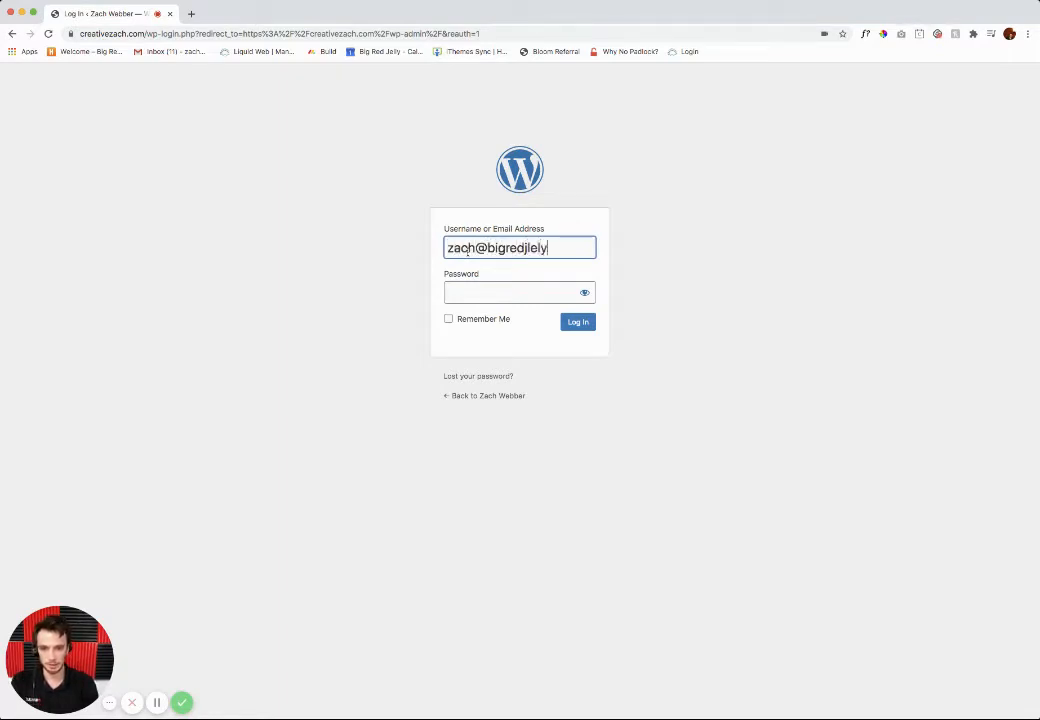
key(Tab)
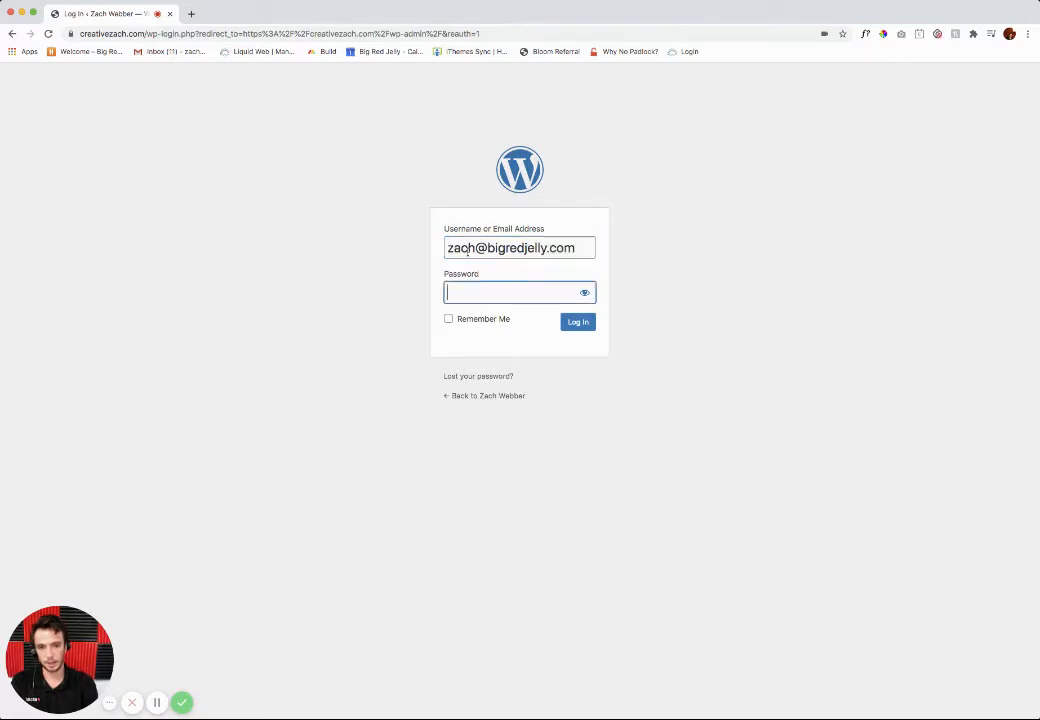
text(••••••••••••)
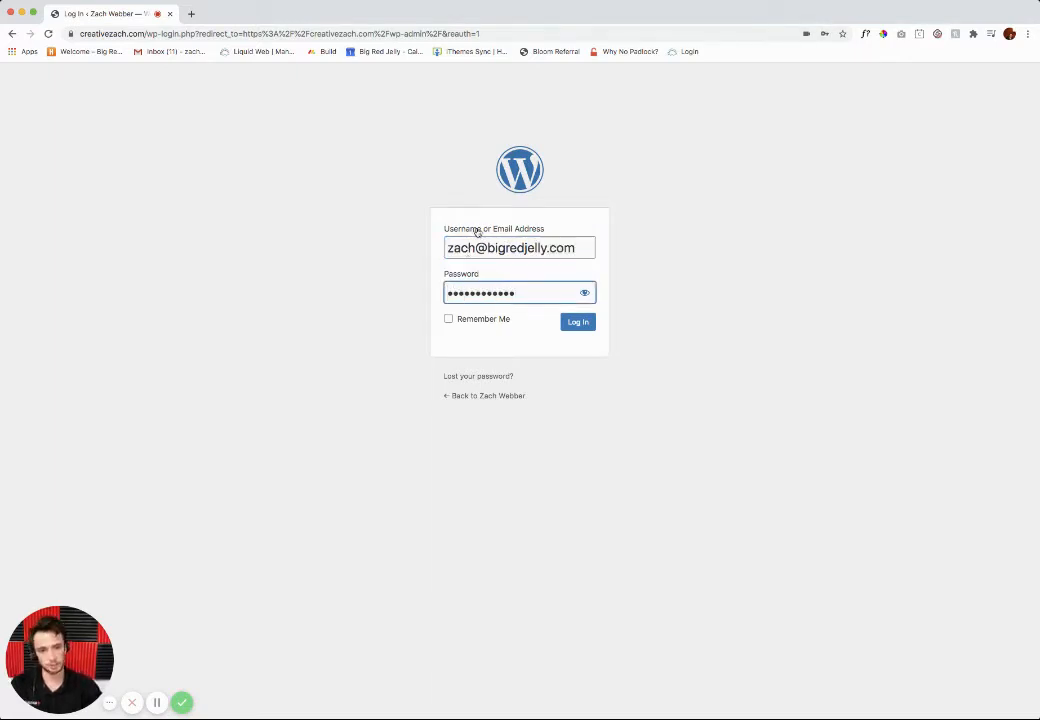
click(576, 322)
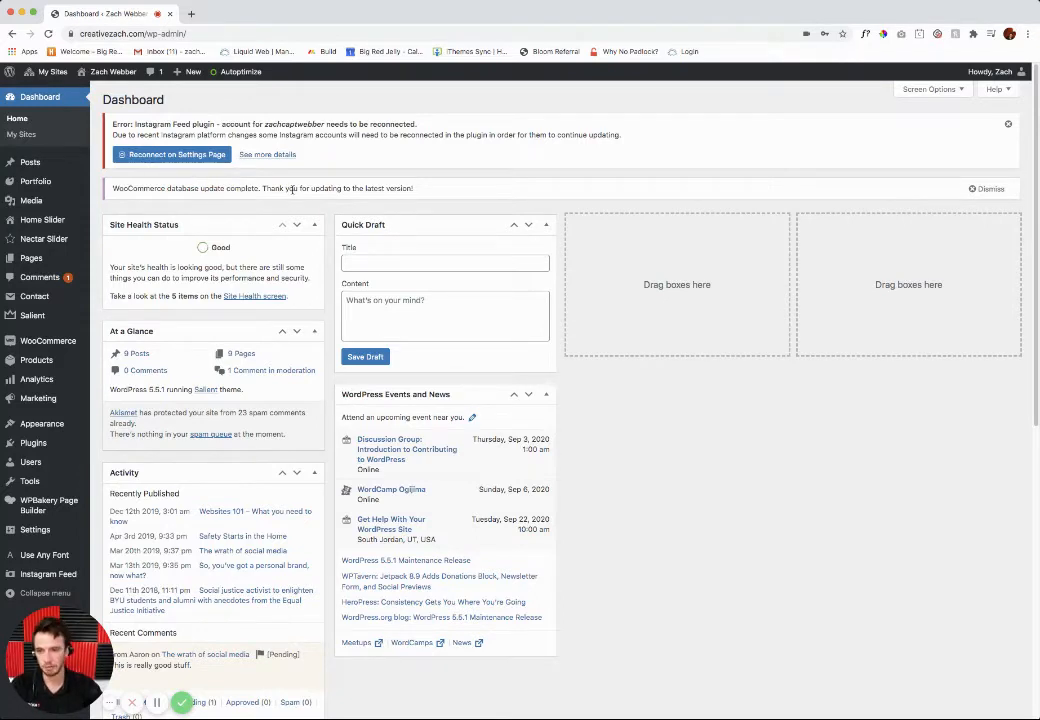
Step: Dismiss the Instagram Feed error and the WooCommerce database update notice on the dashboard
drag(111, 124, 213, 125)
click(209, 126)
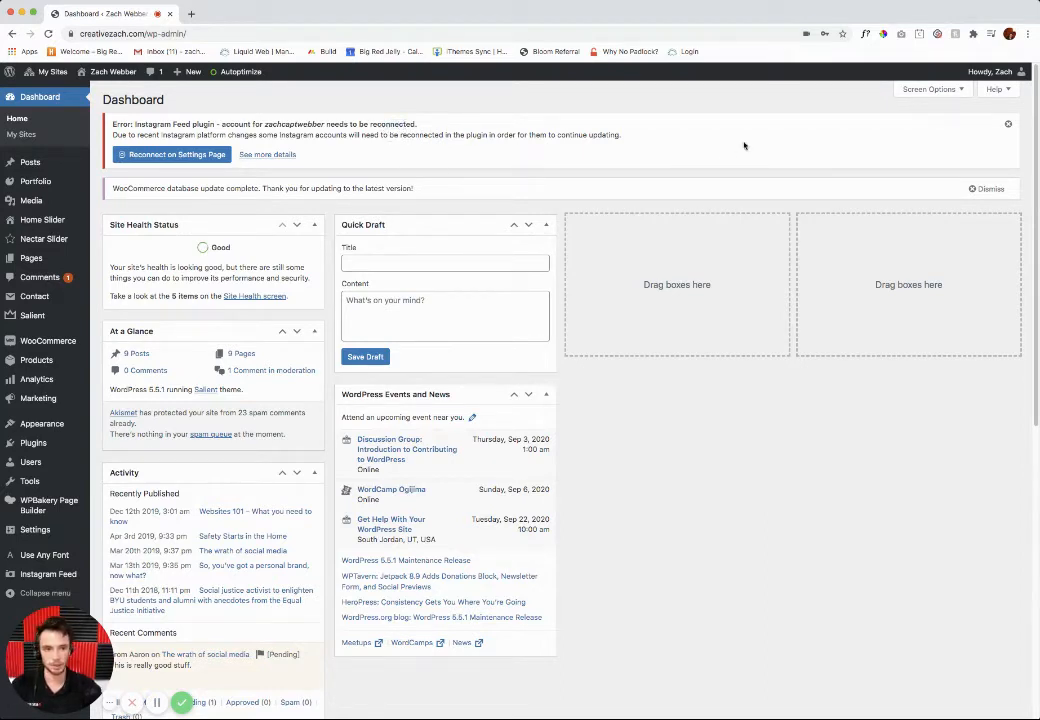
click(1007, 126)
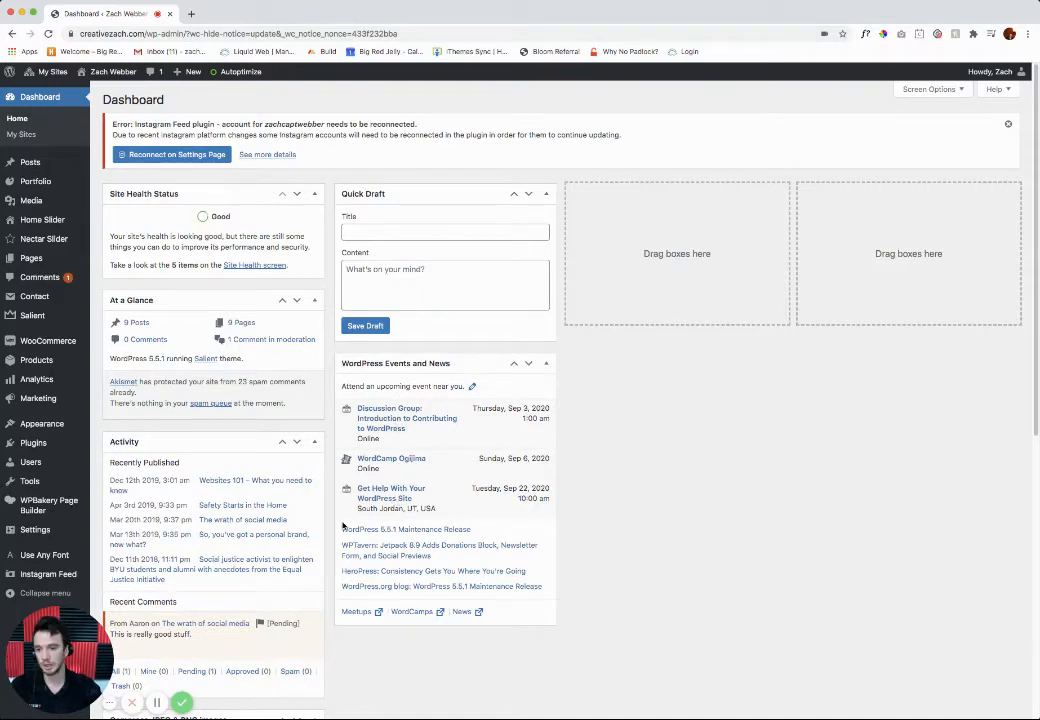
Step: Look over the dashboard widgets, from Site Health Status down to WooCommerce Network Orders
scroll(356, 494, down, 1)
scroll(356, 494, up, 1)
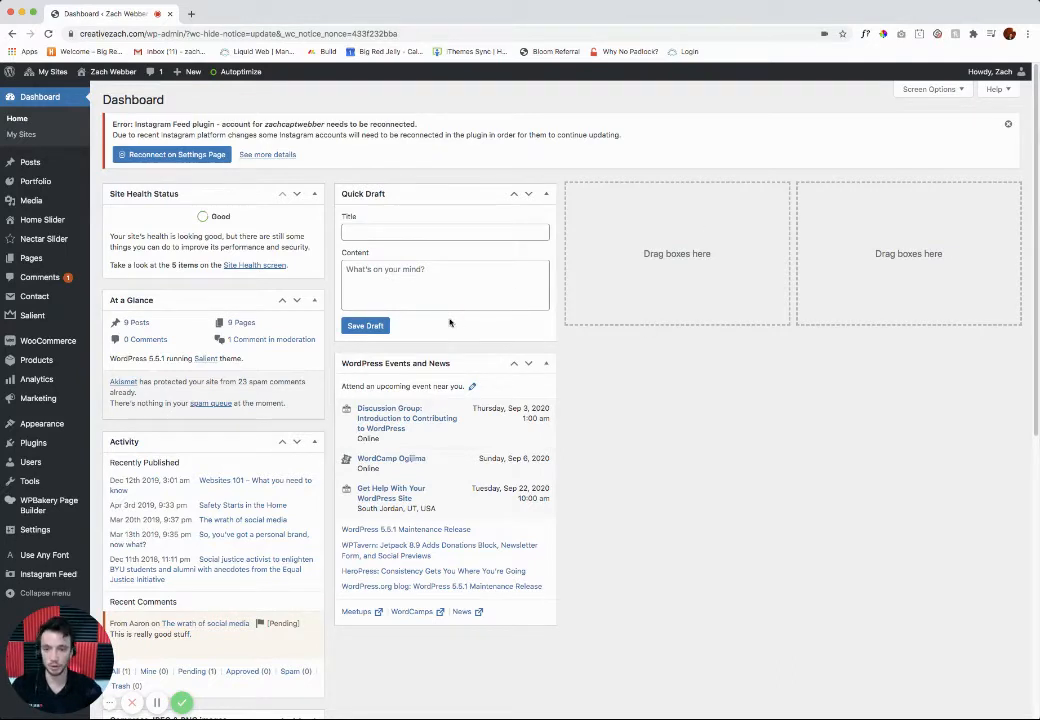
scroll(436, 390, down, 10)
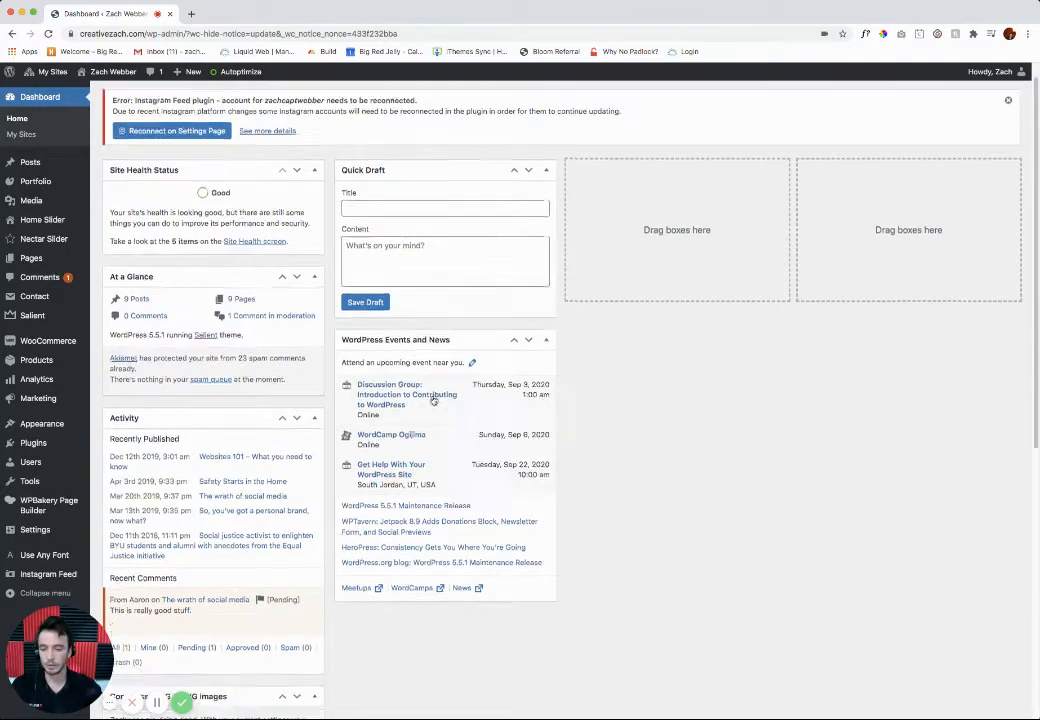
scroll(436, 377, down, 2)
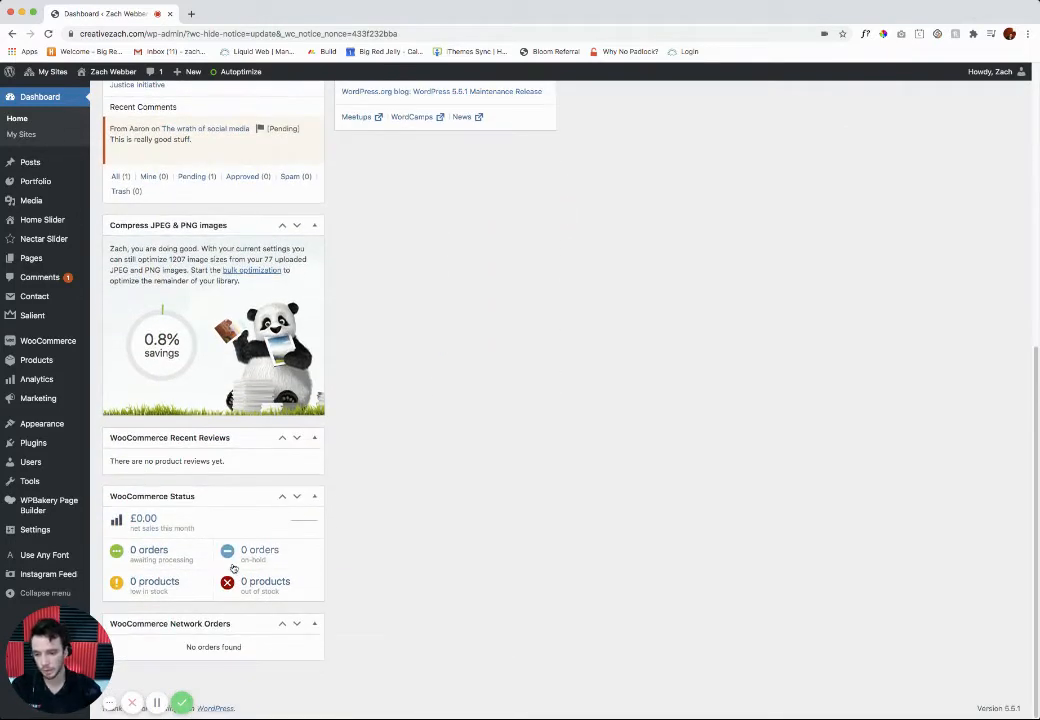
scroll(248, 517, up, 12)
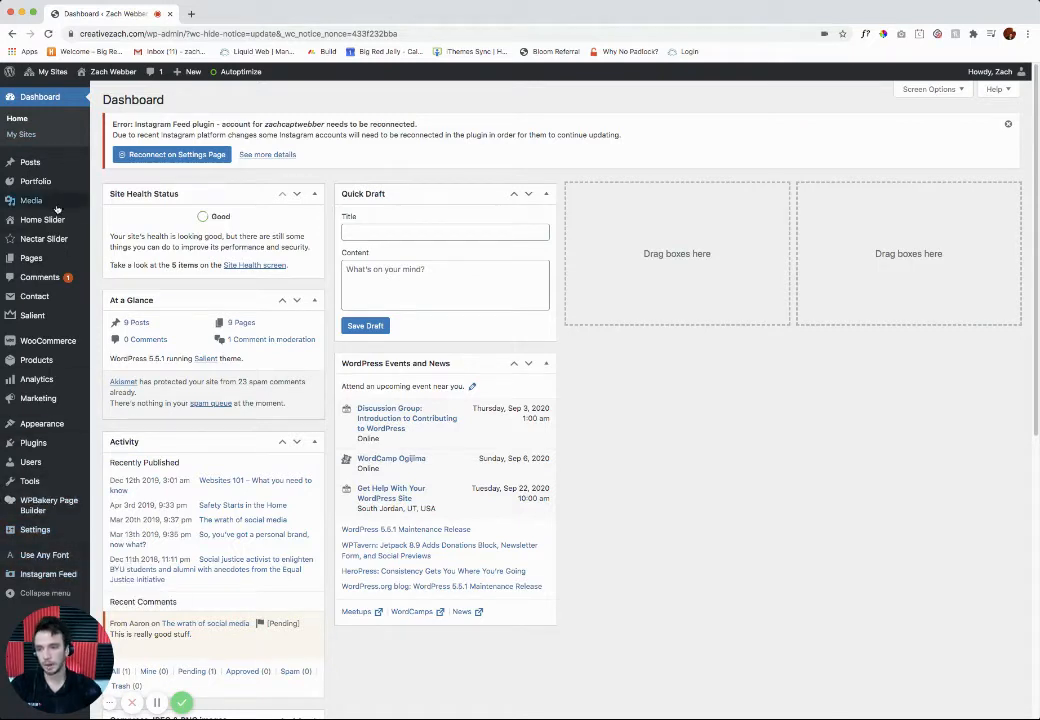
Step: Go to the site's user list and open the form for adding a new user
mouse_move(30, 462)
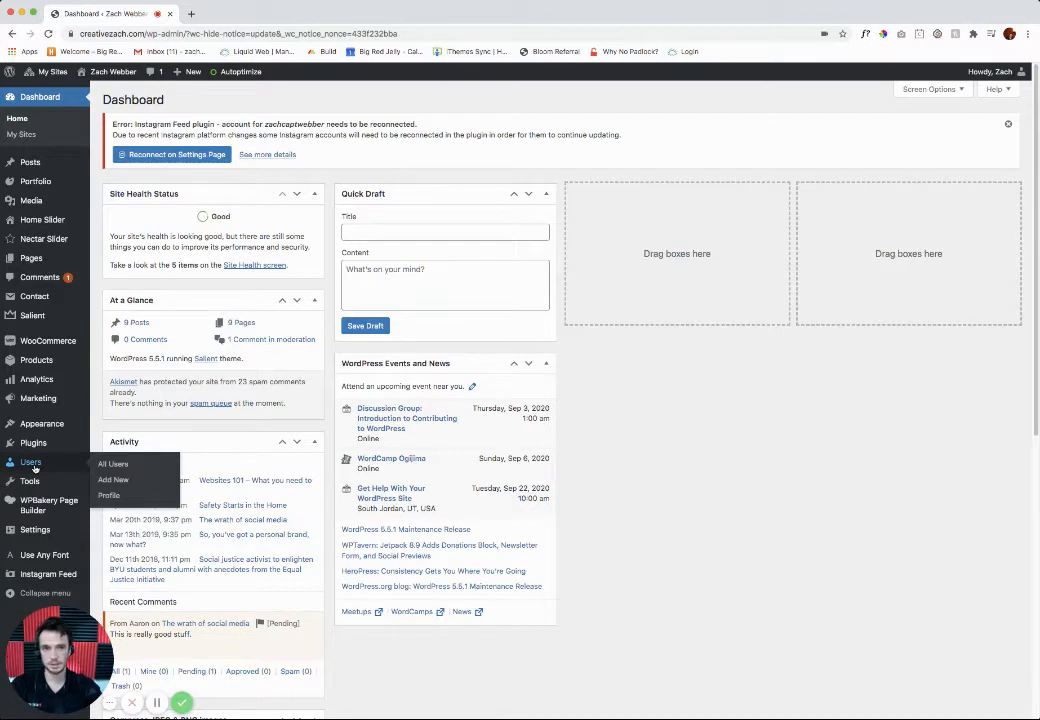
click(28, 462)
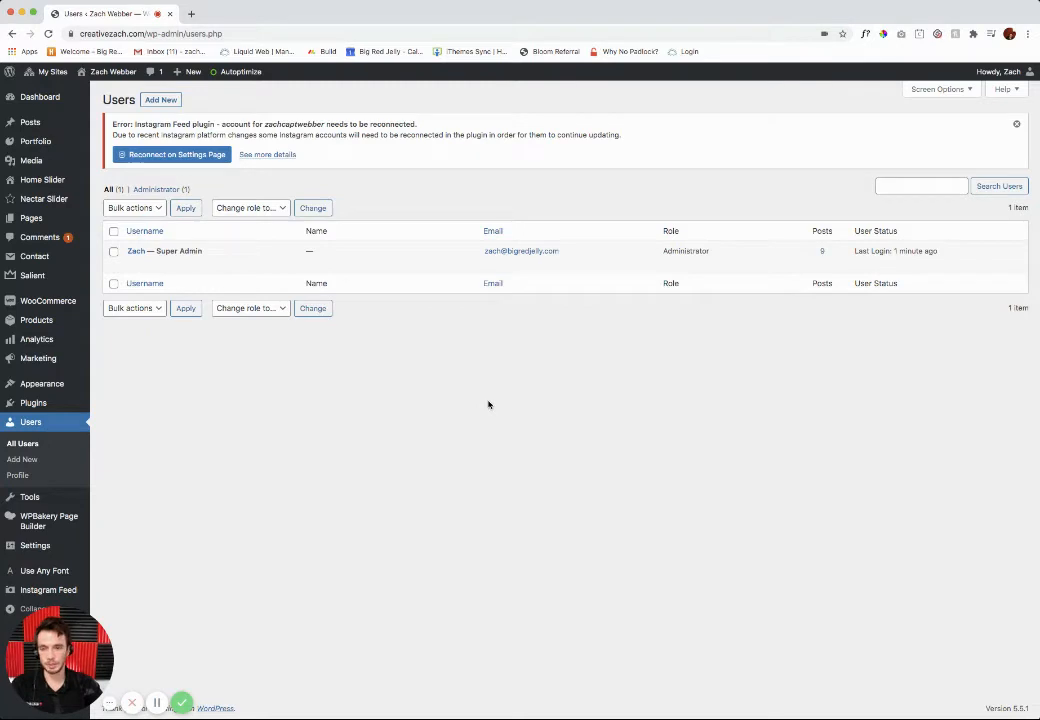
click(163, 101)
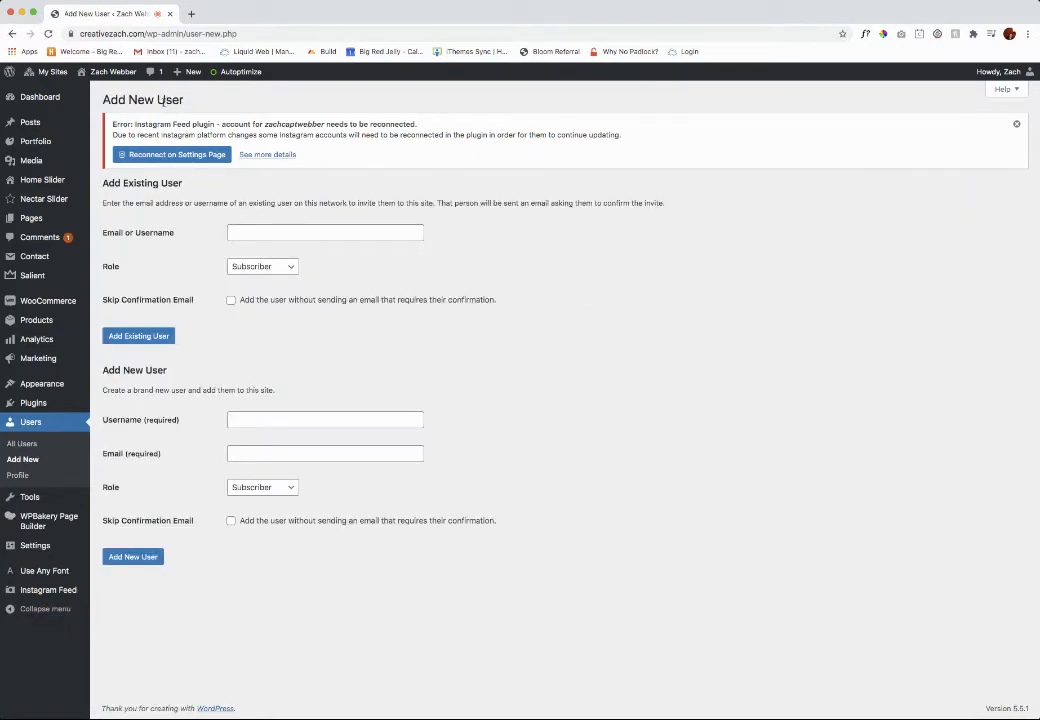
Step: In the Add Existing User section, enter the user's email address and set the role to Administrator
click(259, 234)
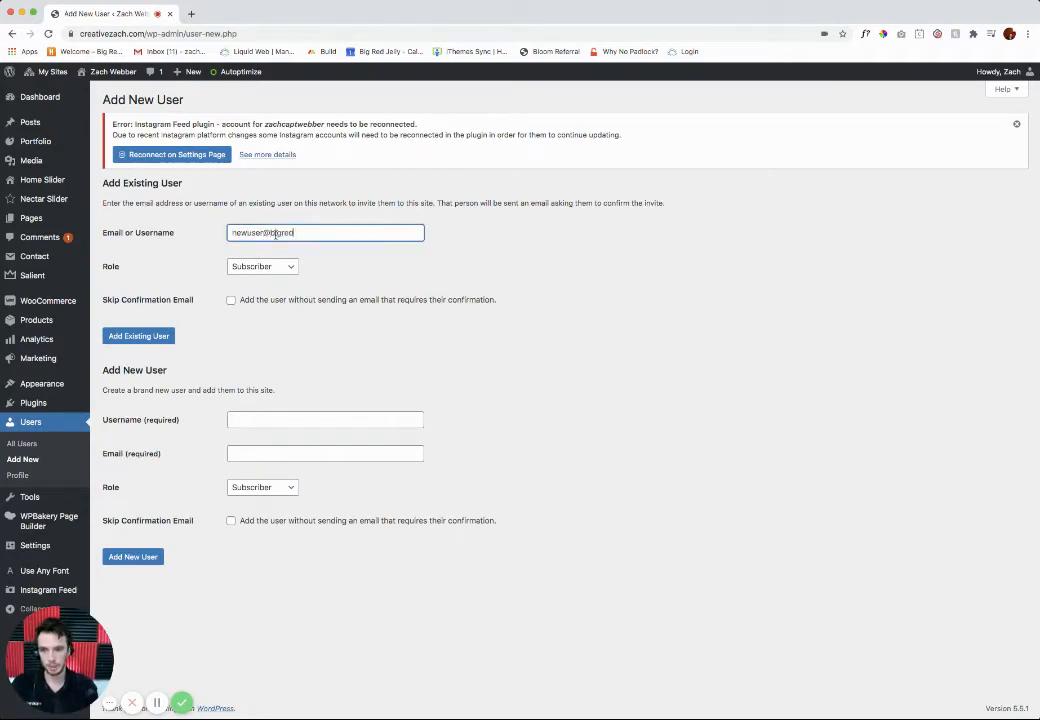
text(jelly.com)
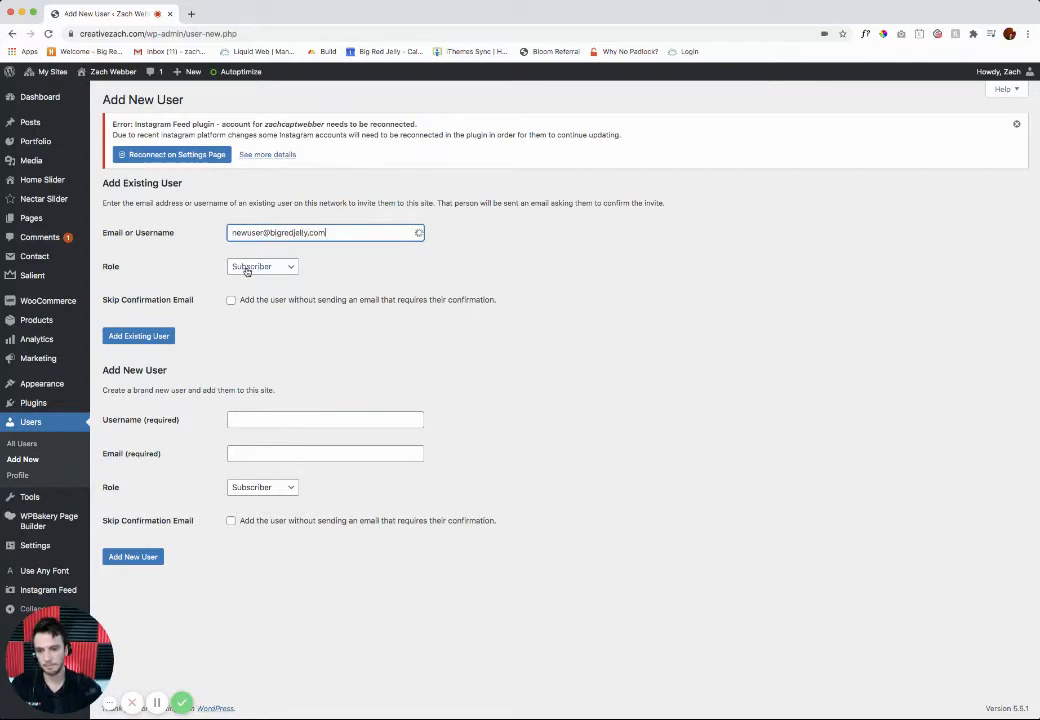
key(Tab)
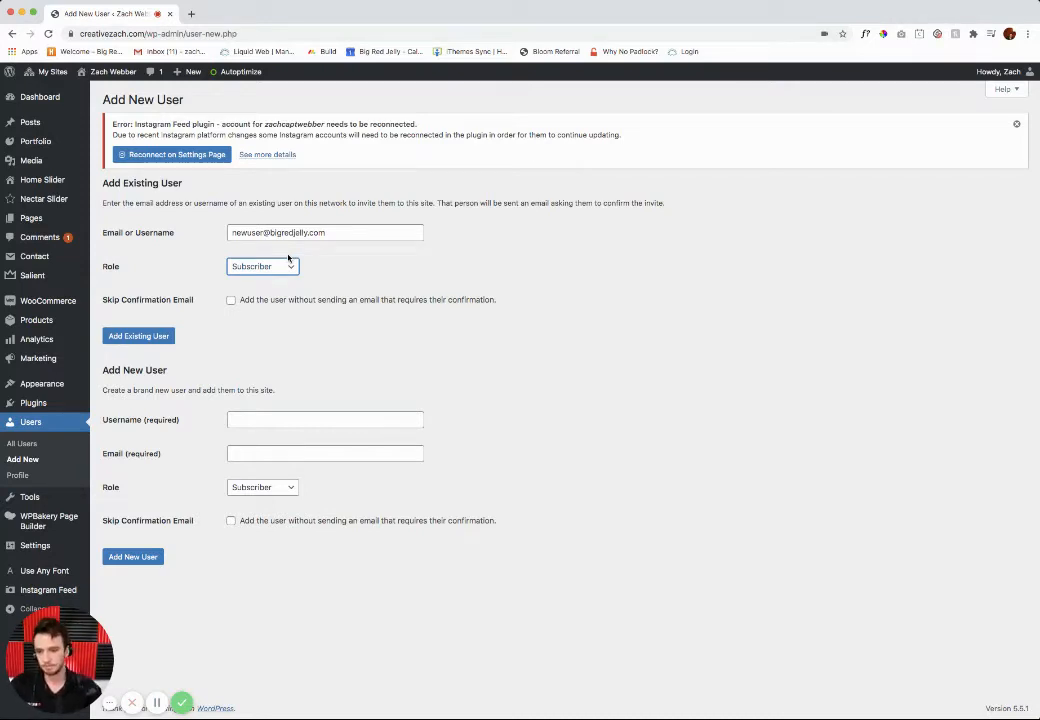
drag(133, 299, 193, 299)
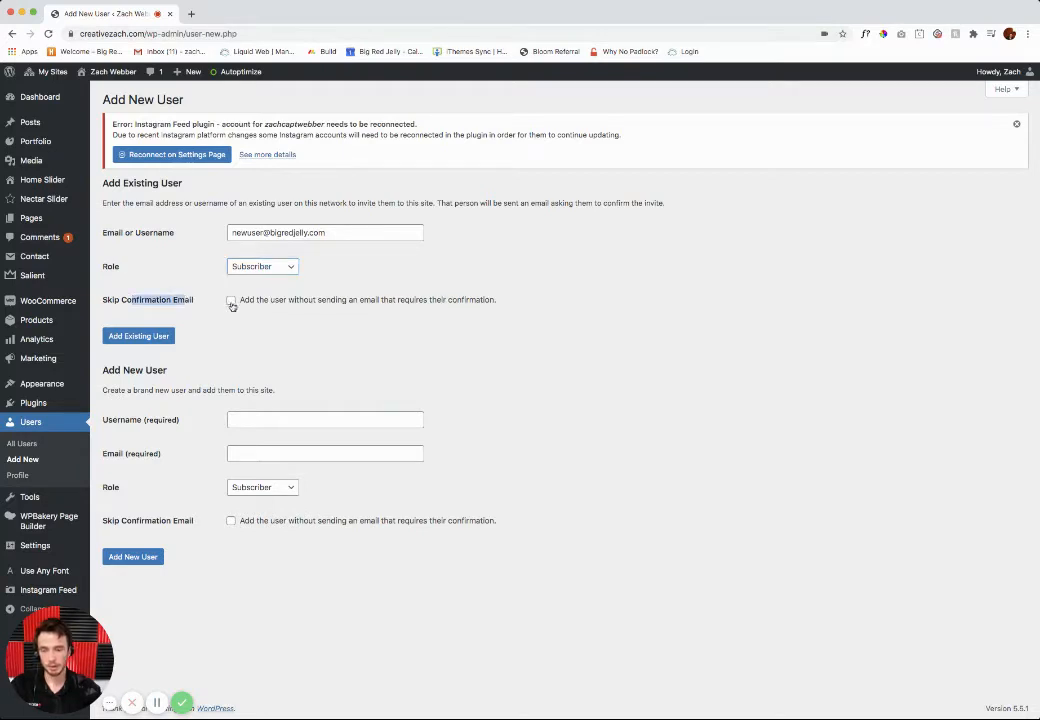
click(185, 299)
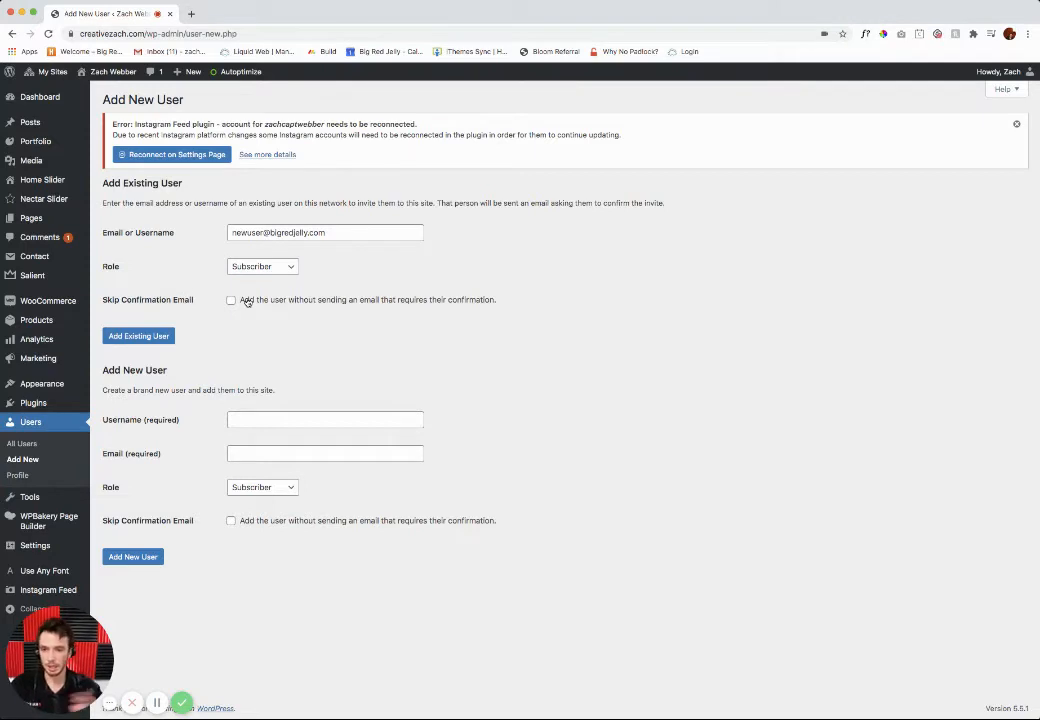
click(275, 268)
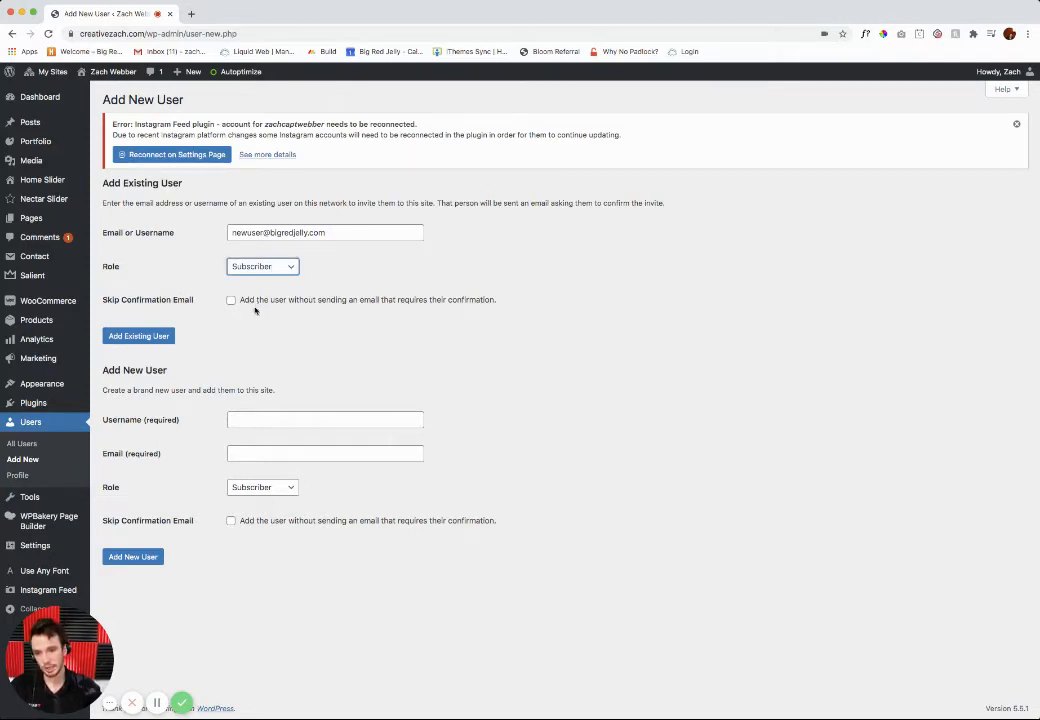
key(a)
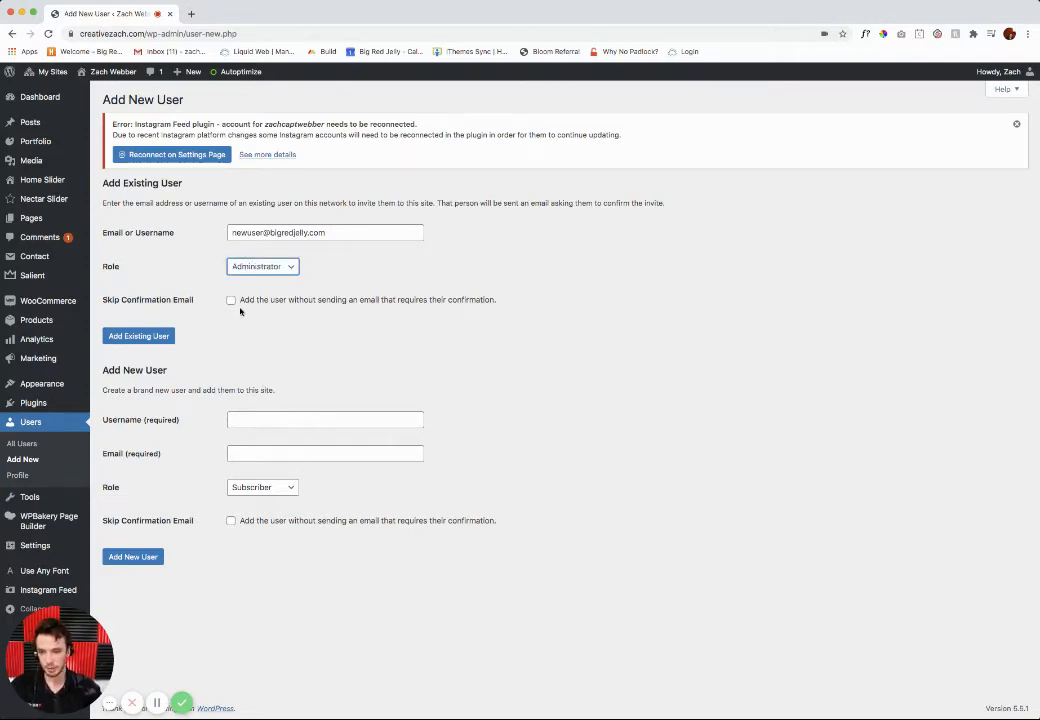
Step: Cut the email address from Add Existing User, paste it as the new user's username, and undo the paste
drag(344, 232, 221, 232)
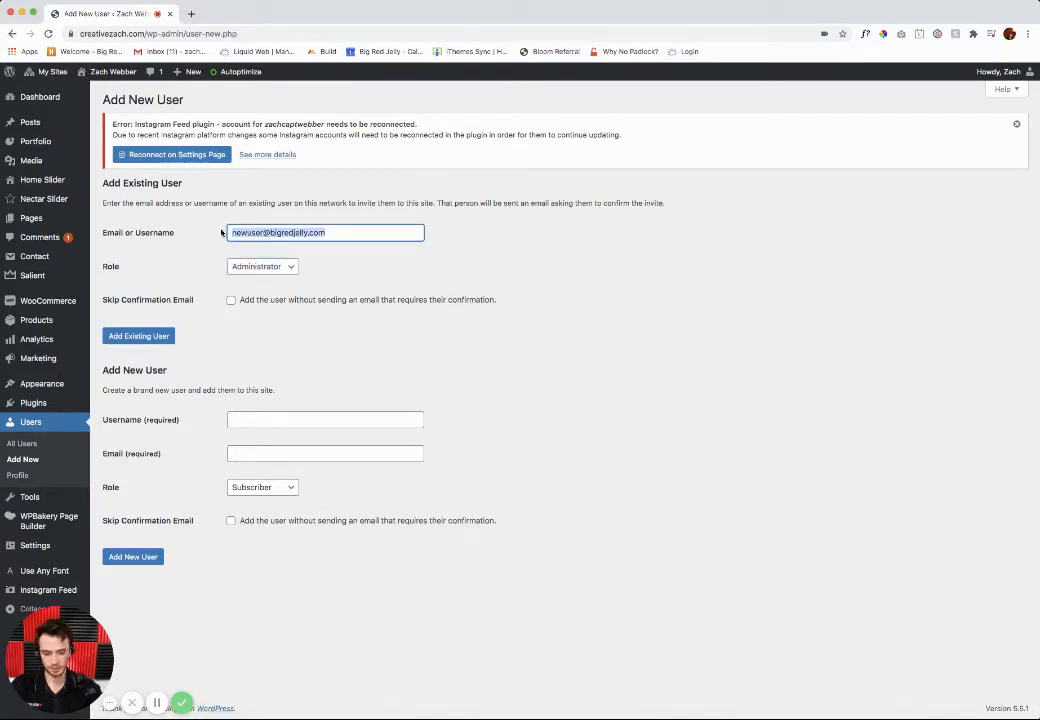
key(ctrl+x)
click(295, 419)
key(ctrl+v)
key(ctrl+z)
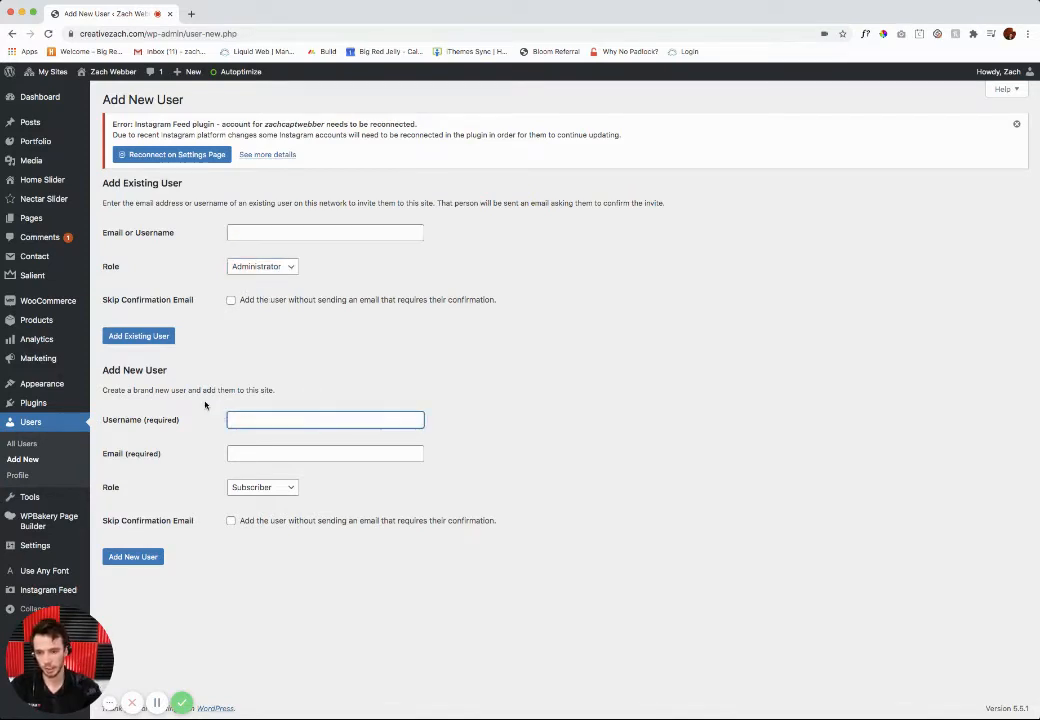
click(205, 407)
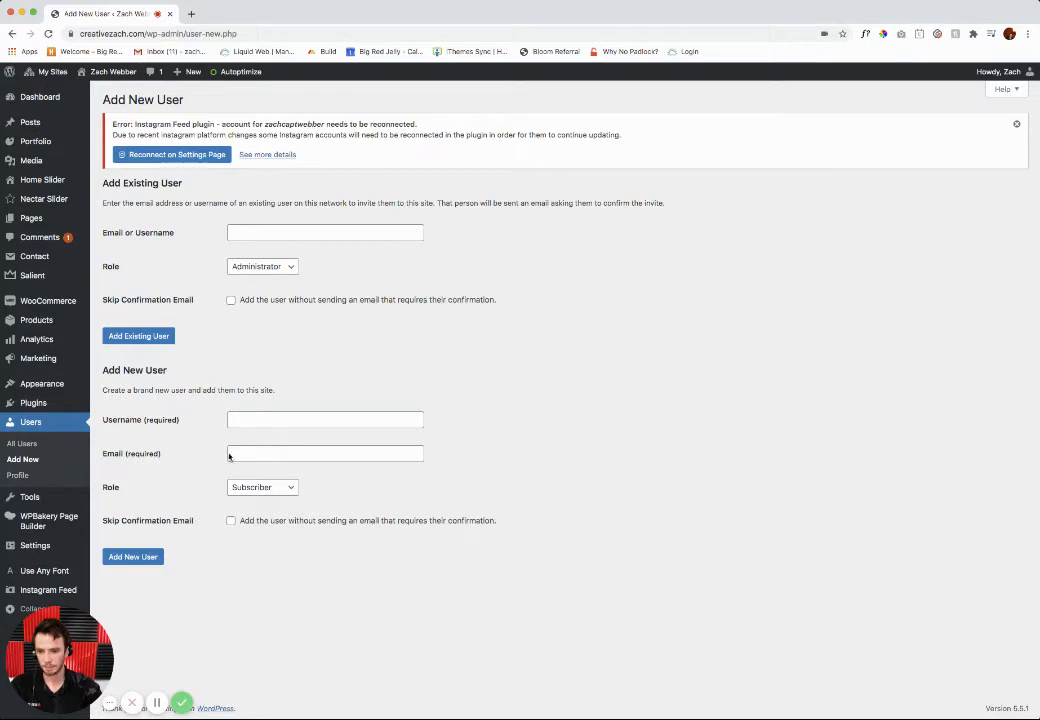
click(261, 491)
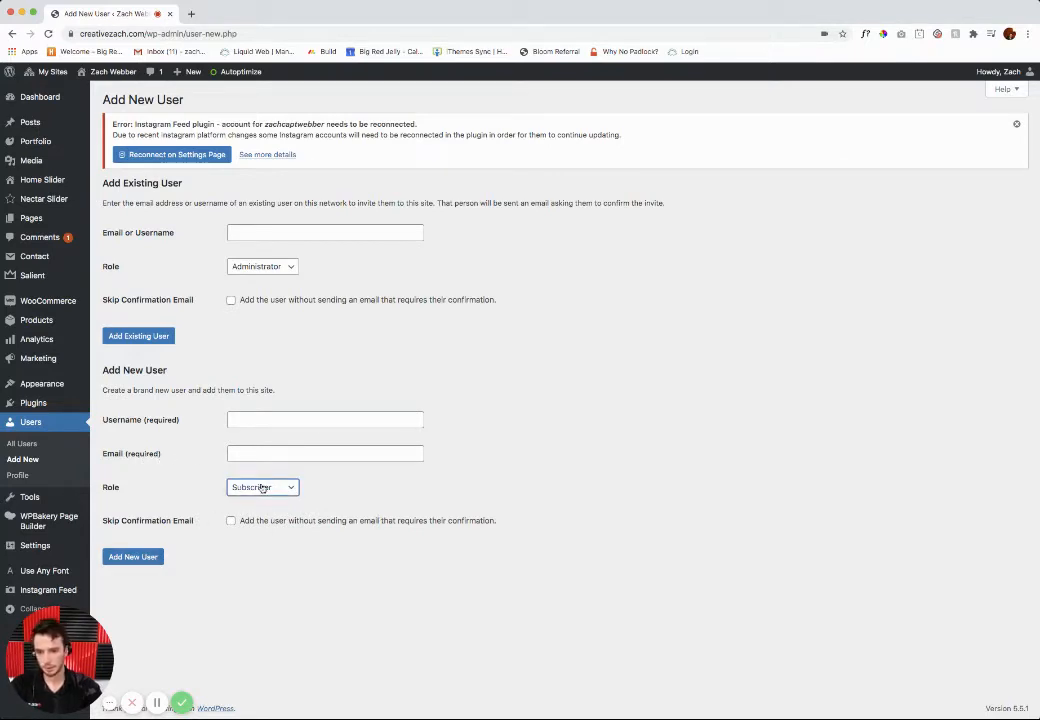
click(227, 389)
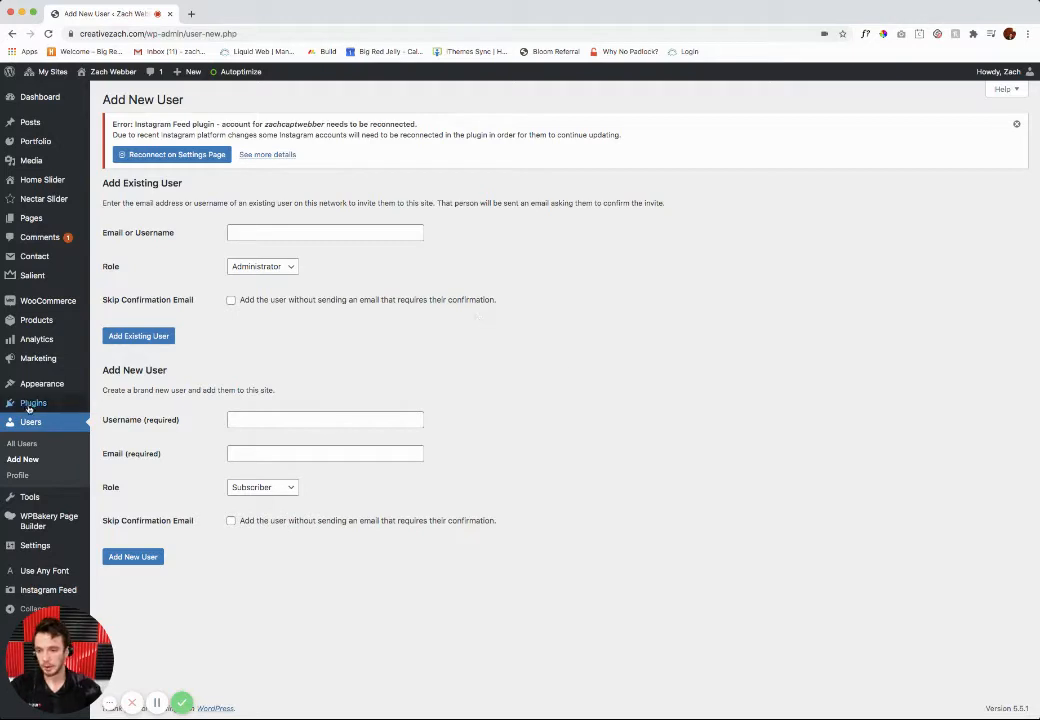
Step: Open the Super Admin account's profile from the site's user list and generate a new password for it
click(22, 428)
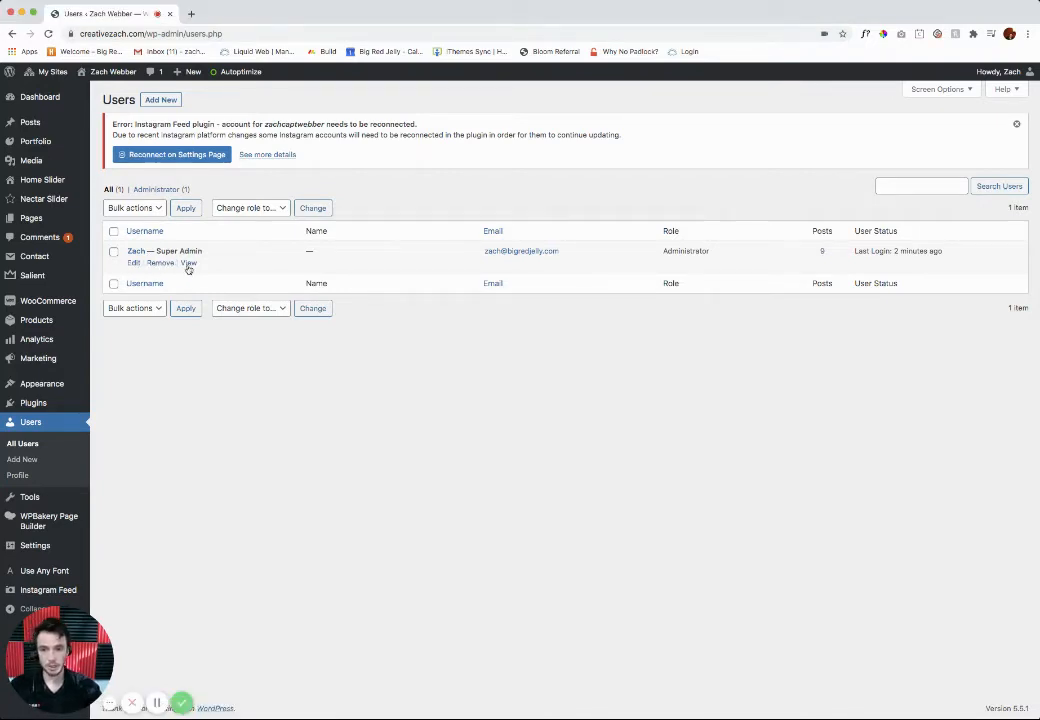
click(134, 264)
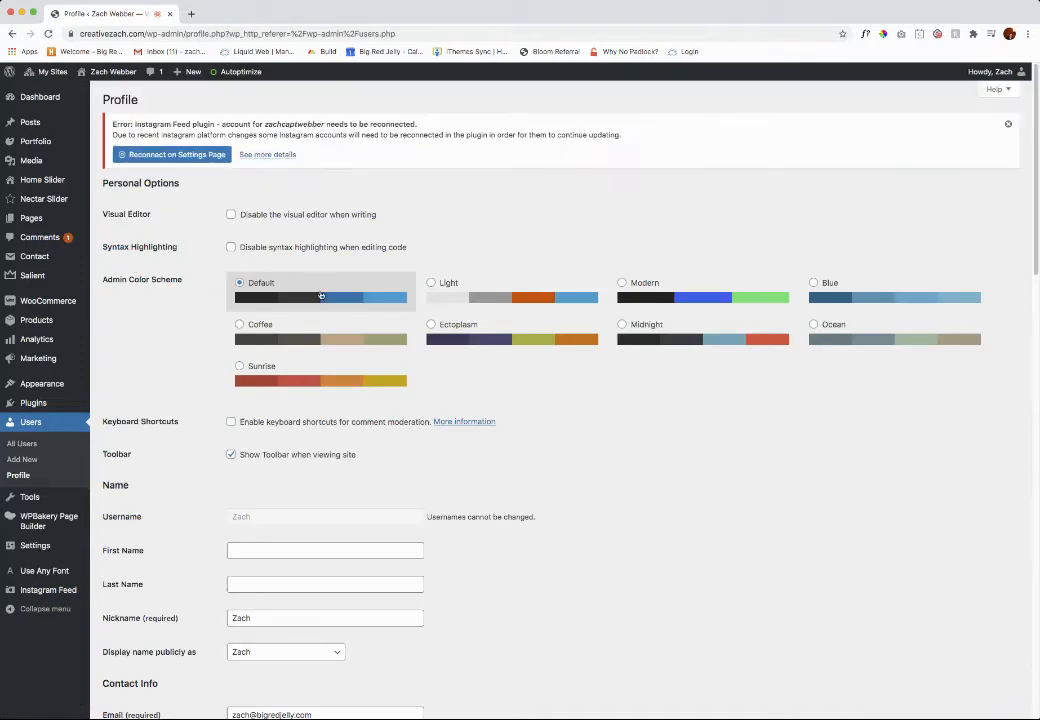
scroll(387, 325, down, 1)
scroll(387, 325, down, 2)
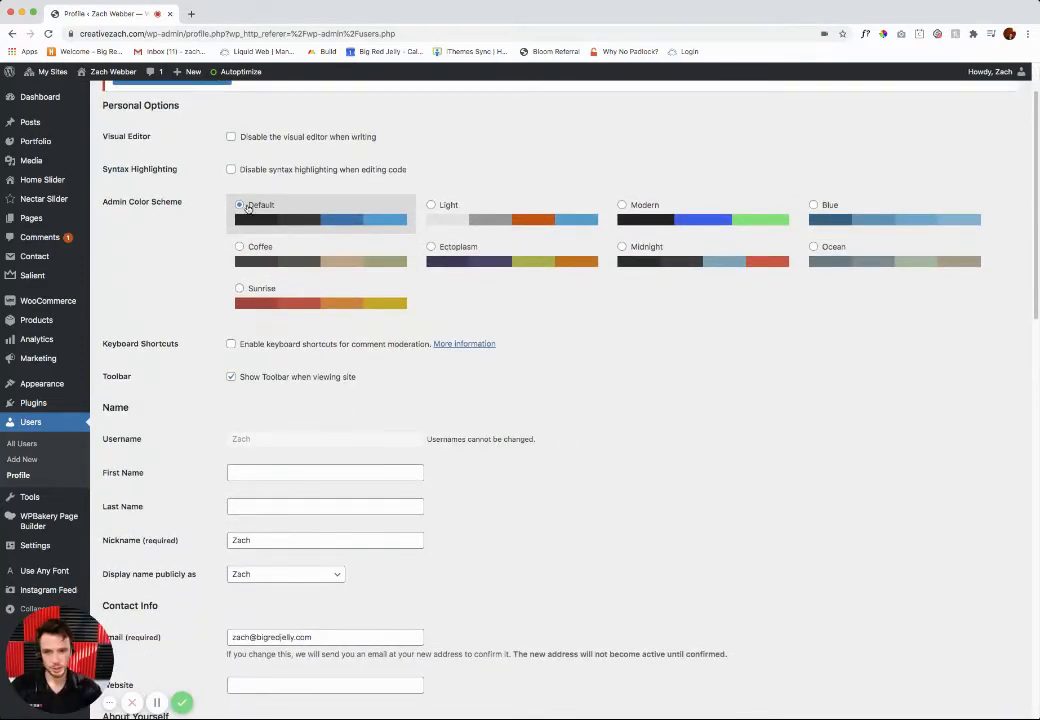
scroll(206, 192, down, 2)
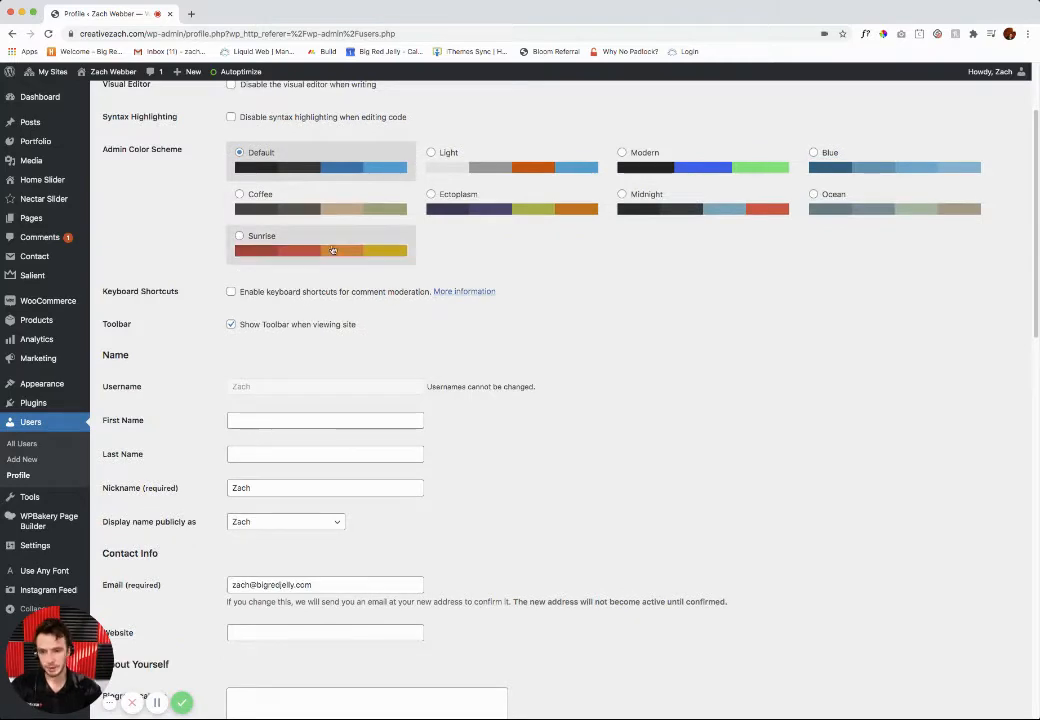
scroll(346, 266, down, 1)
scroll(346, 266, down, 12)
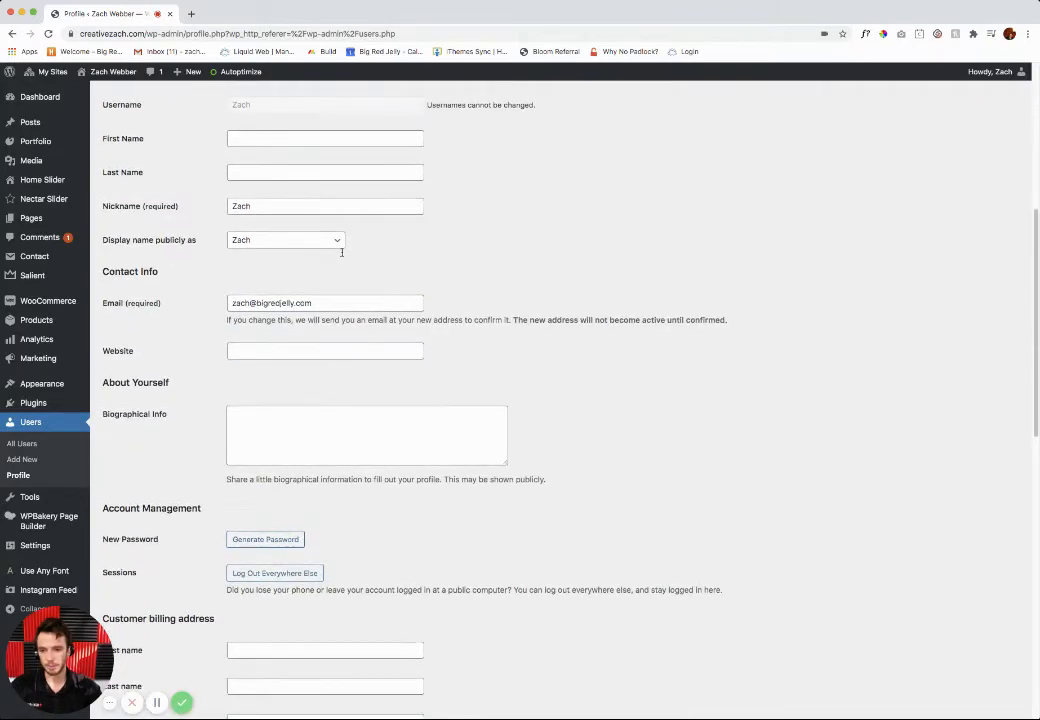
scroll(341, 252, down, 3)
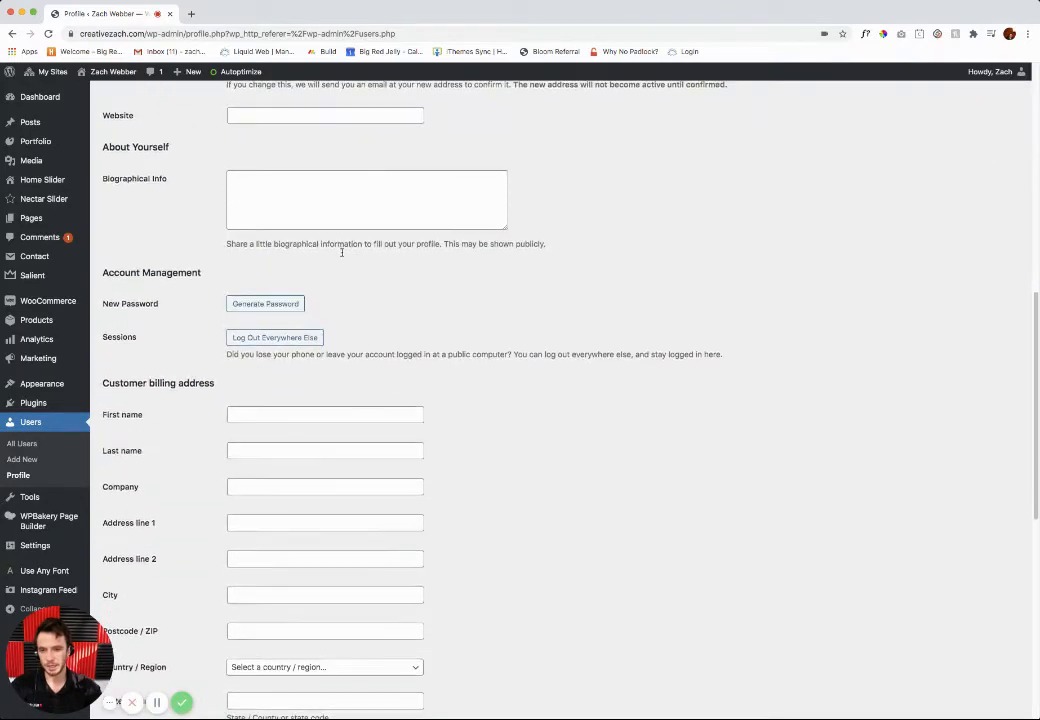
drag(115, 273, 202, 276)
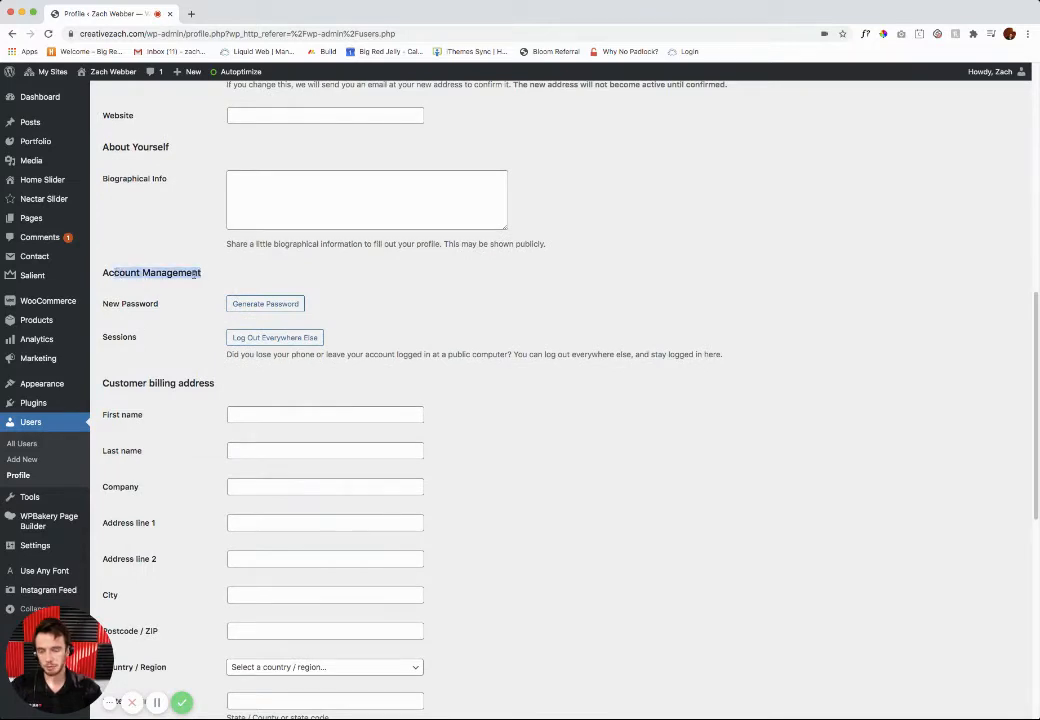
click(137, 305)
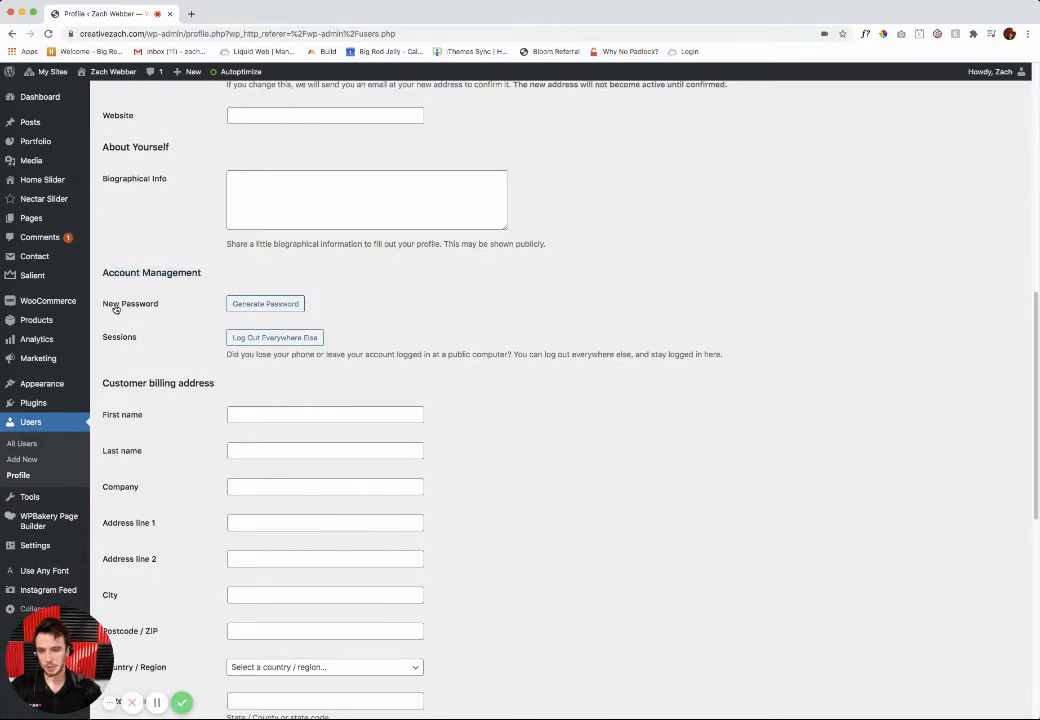
click(253, 305)
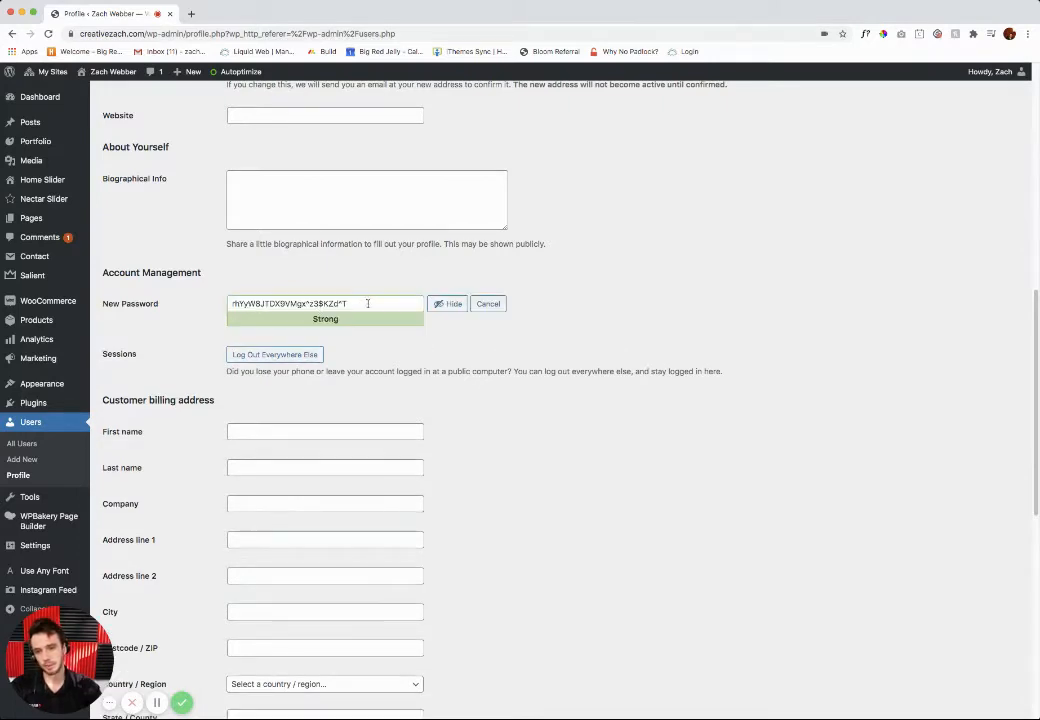
Step: Replace the generated password in the New Password field with a custom password
drag(368, 303, 228, 303)
click(183, 317)
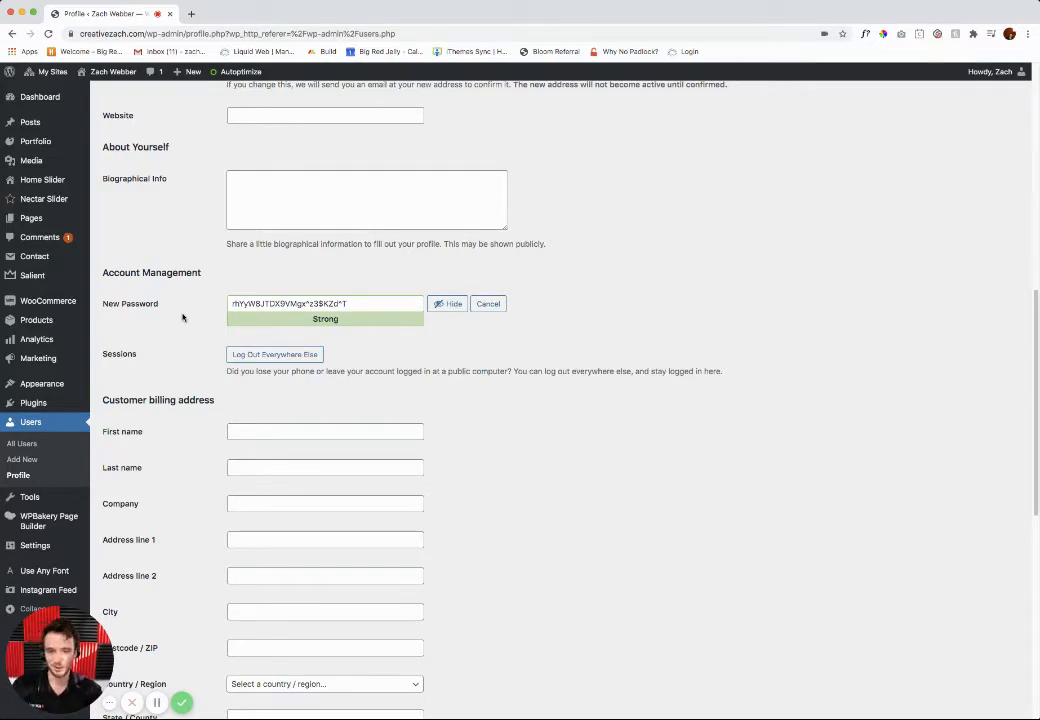
click(352, 301)
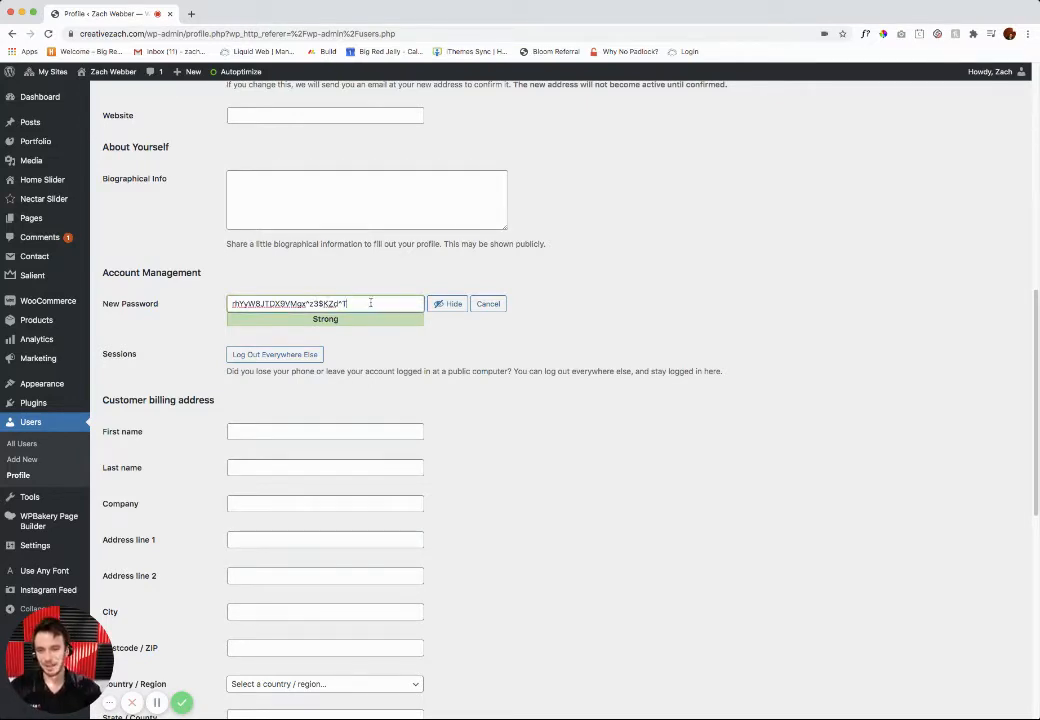
drag(348, 303, 229, 304)
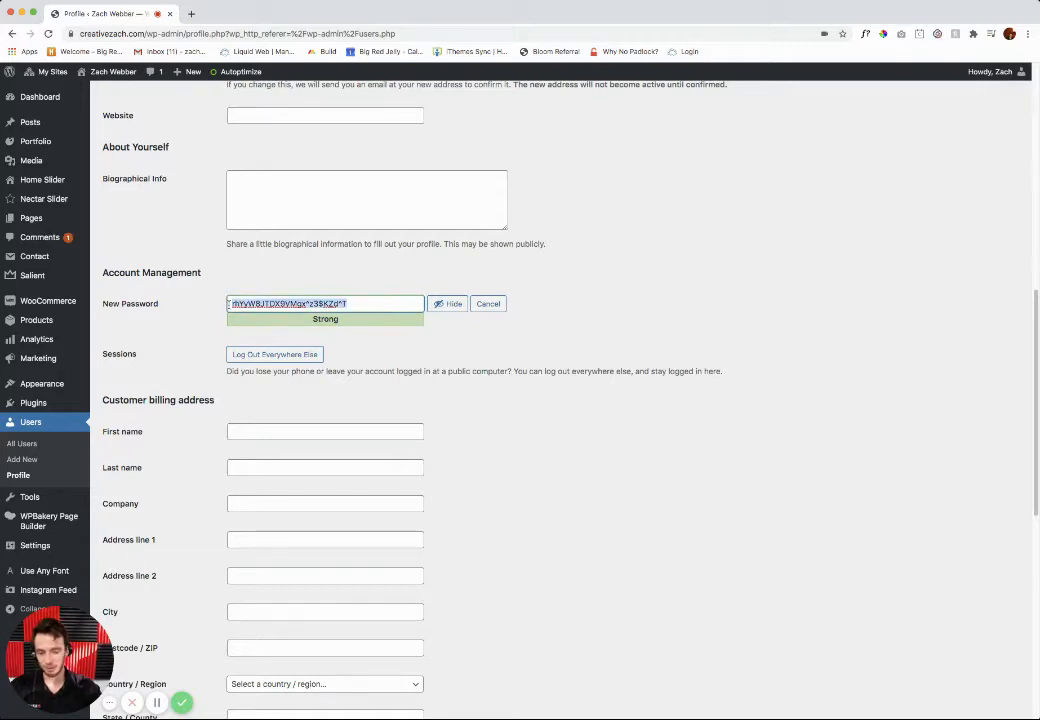
key(BackSpace)
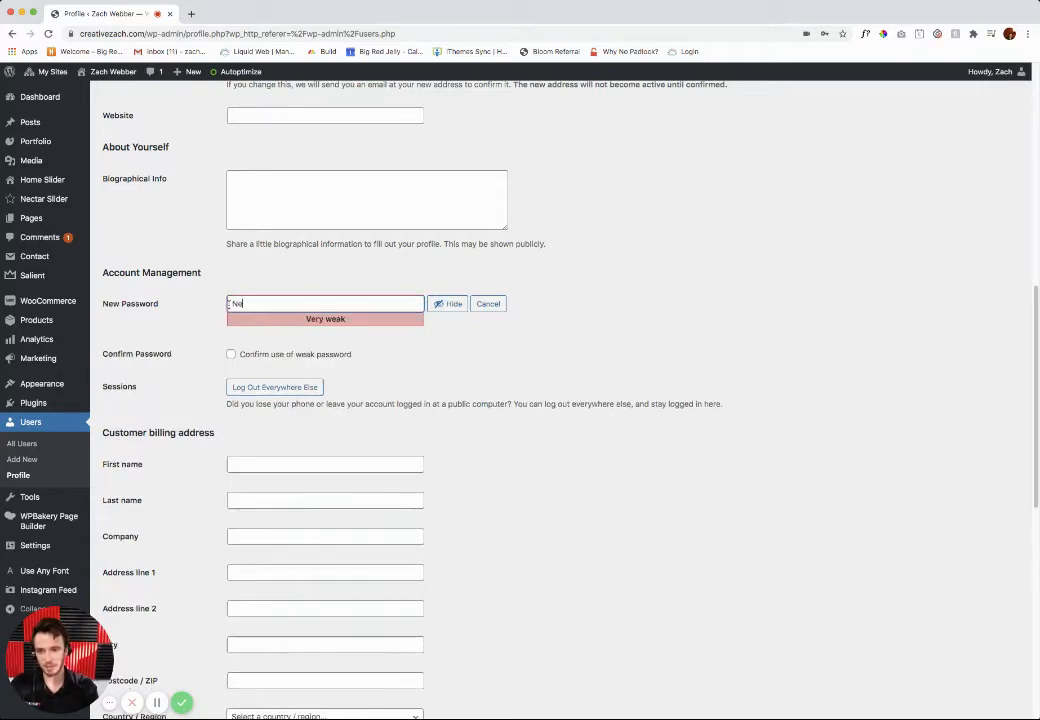
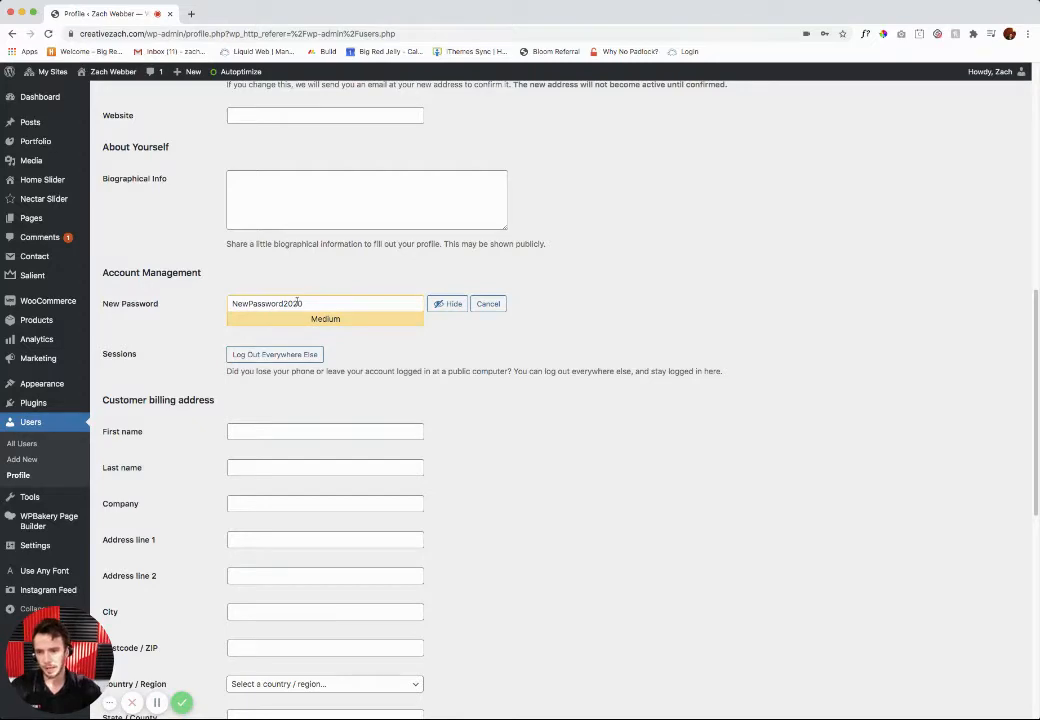
Step: Save the changes to the profile
scroll(503, 475, down, 2)
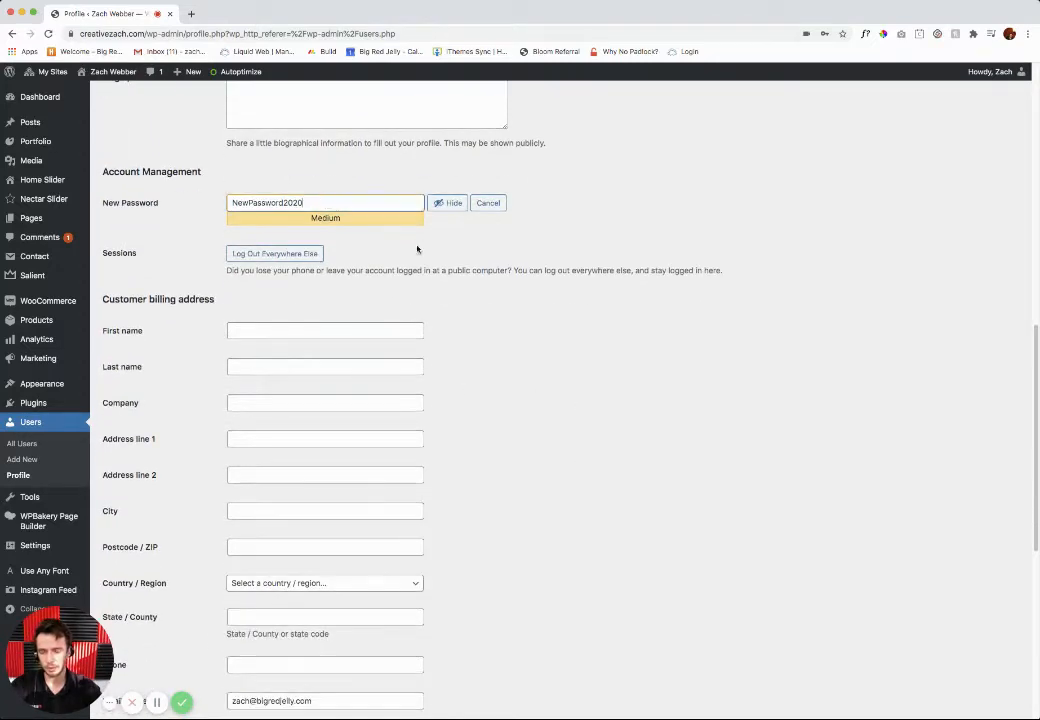
scroll(409, 387, down, 1)
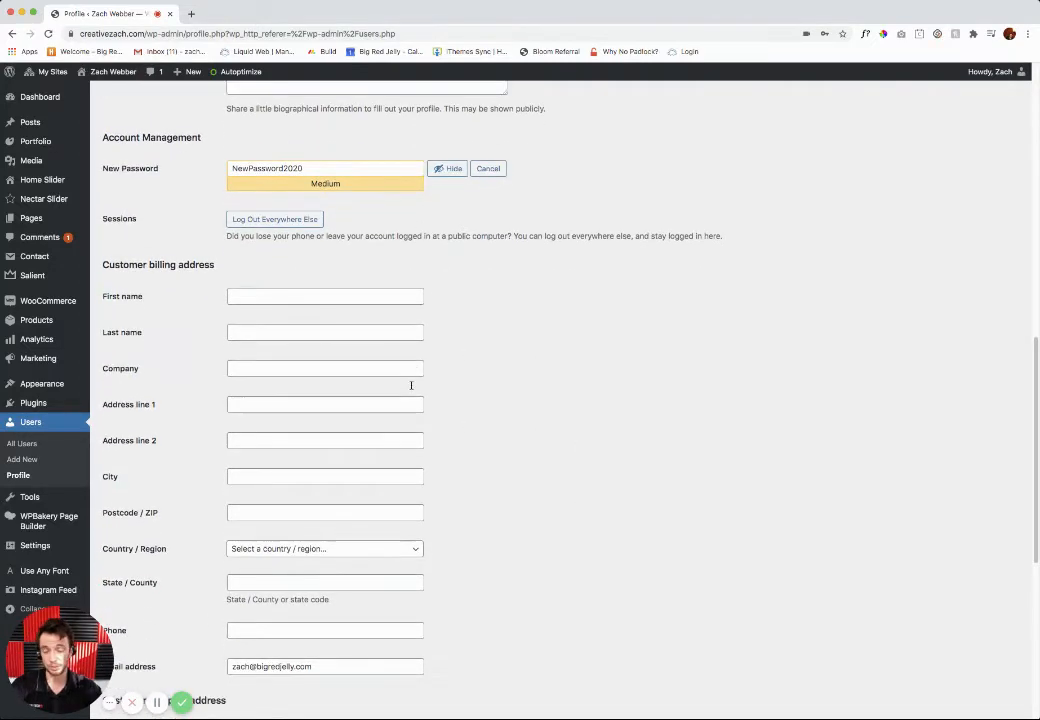
scroll(418, 437, down, 8)
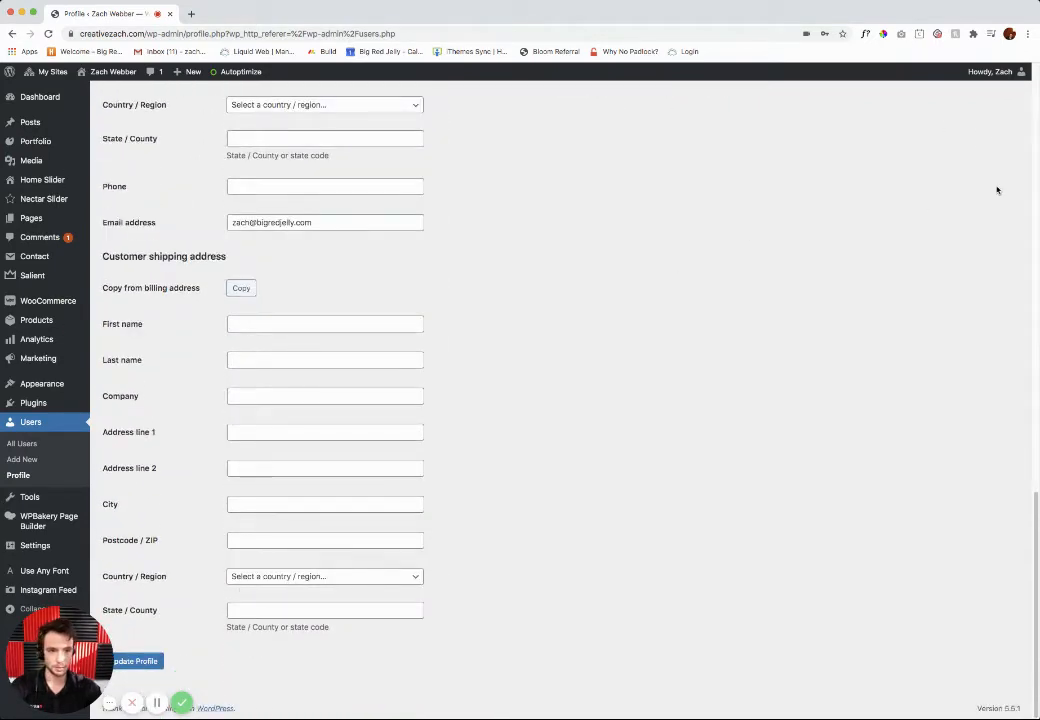
click(143, 663)
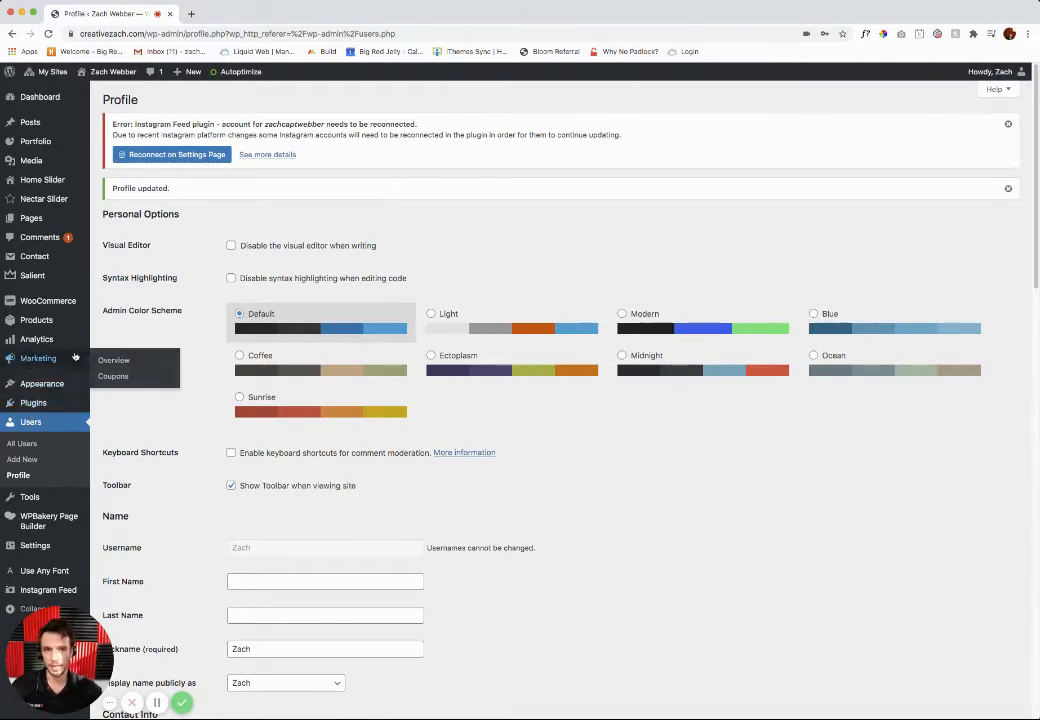
Step: Create a post titled "New Blog Post" and write "Here is where all your blog content will go." as its body
click(35, 122)
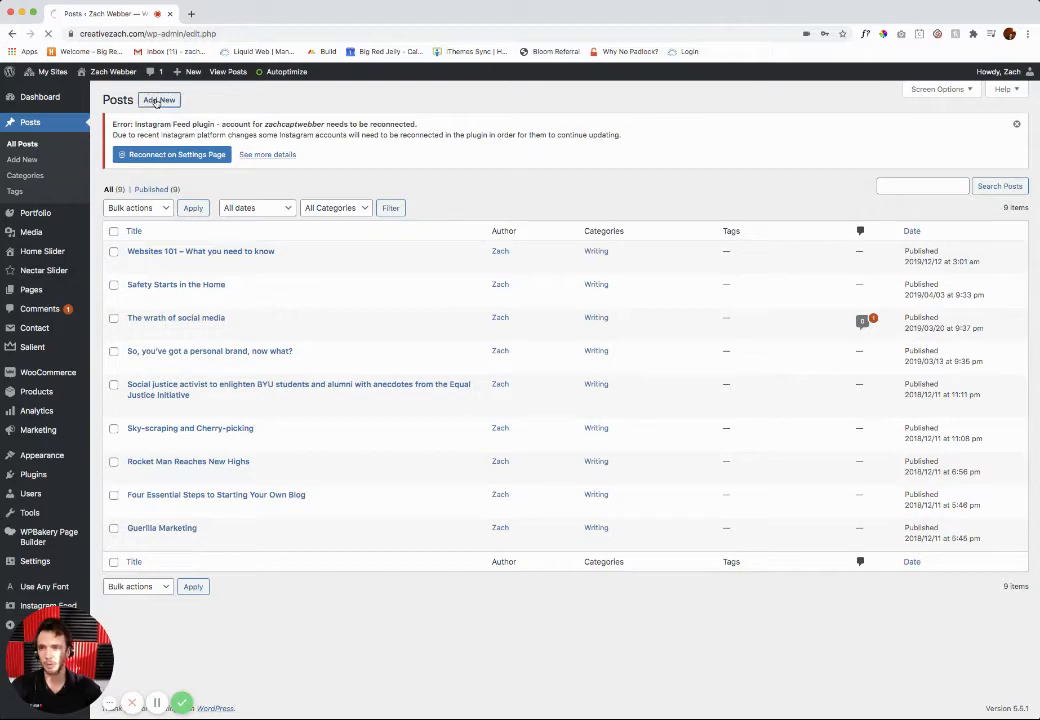
click(157, 101)
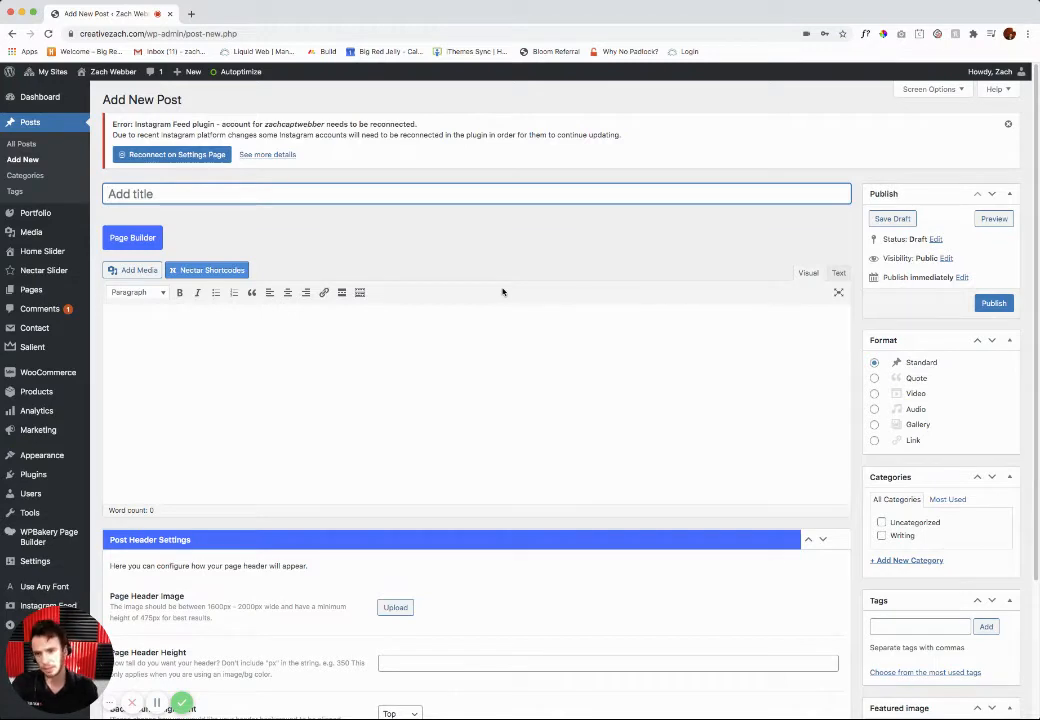
text(New Blog)
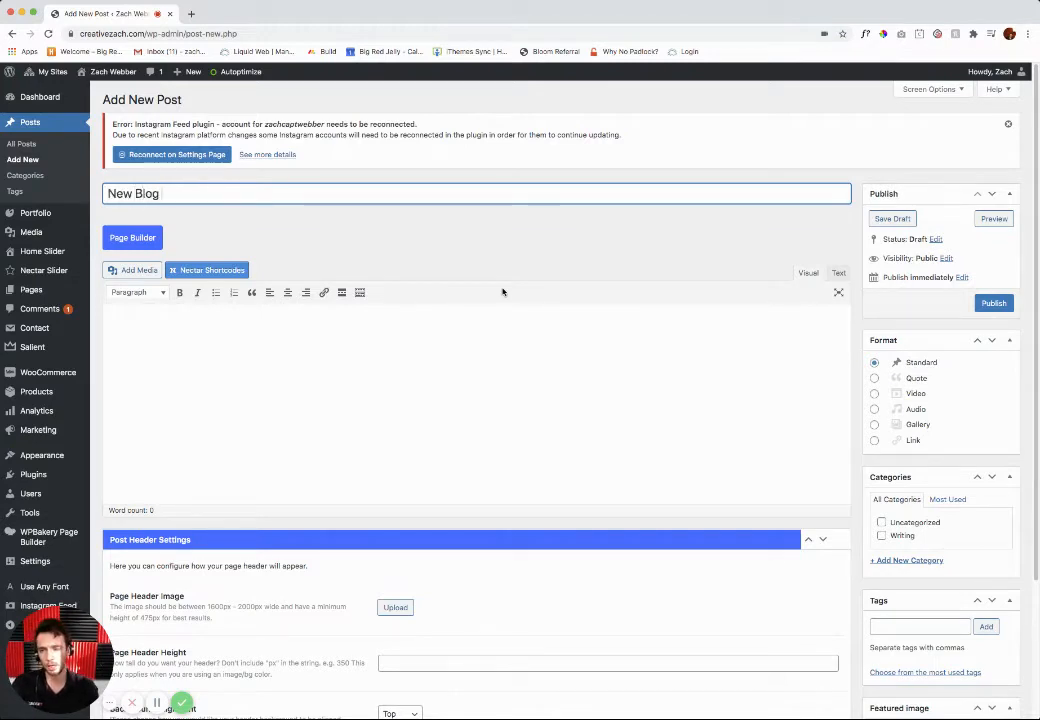
text( Post)
click(297, 376)
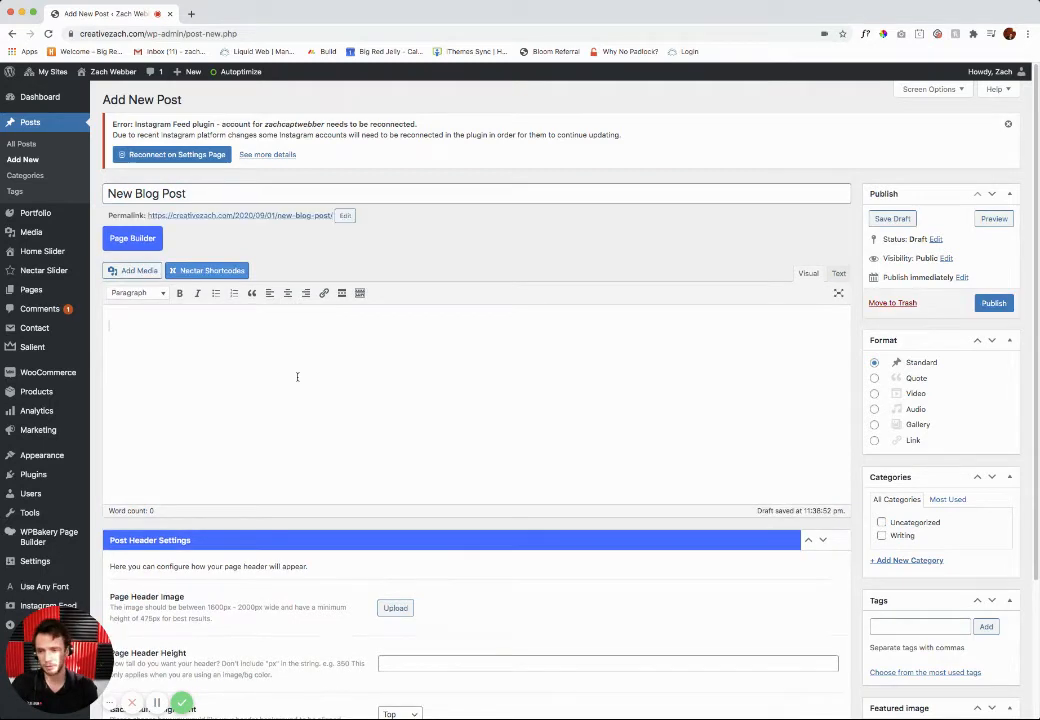
text(Here is where i)
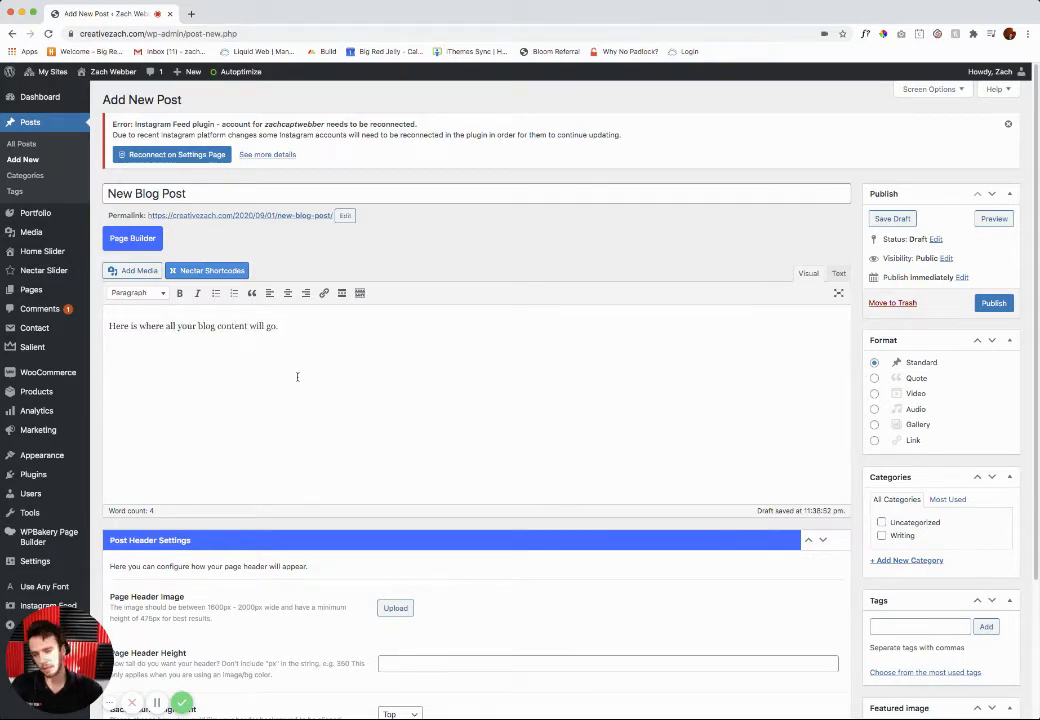
key(super+a)
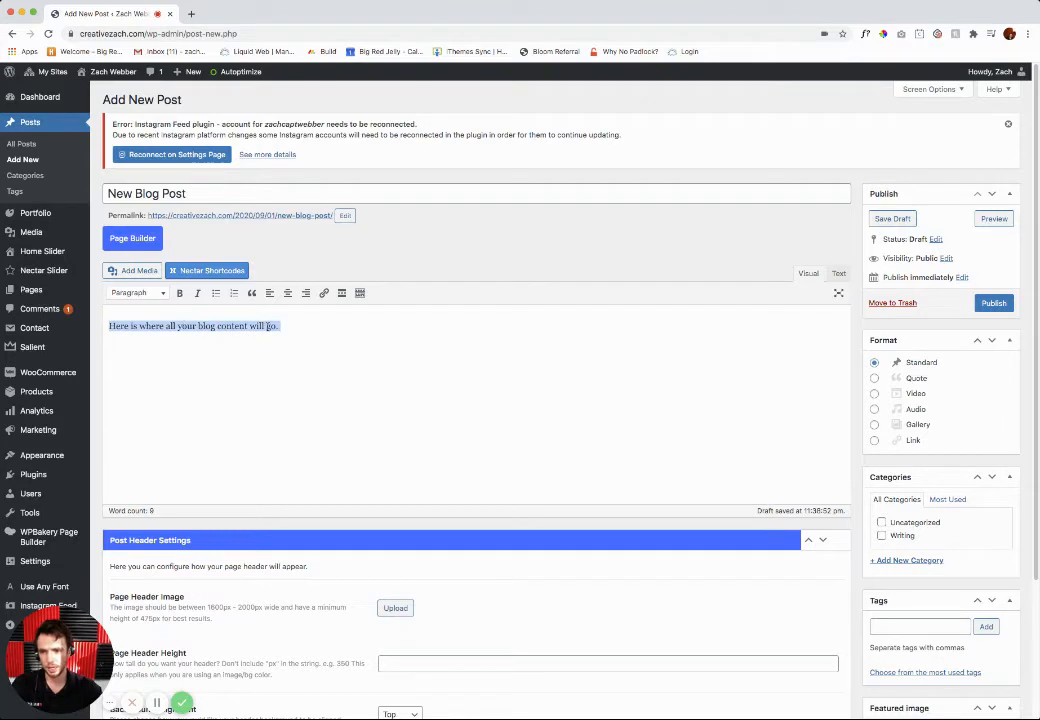
click(140, 293)
click(137, 330)
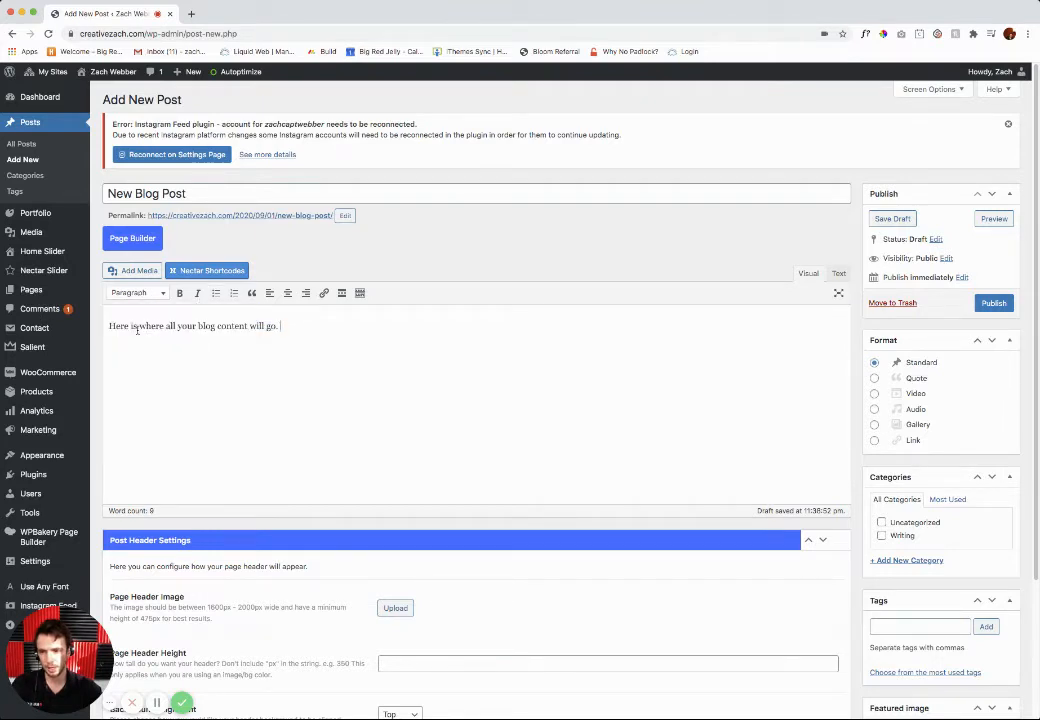
Step: Add a line reading "Subtitle" above the body sentence and format it as Heading 2
key(Return)
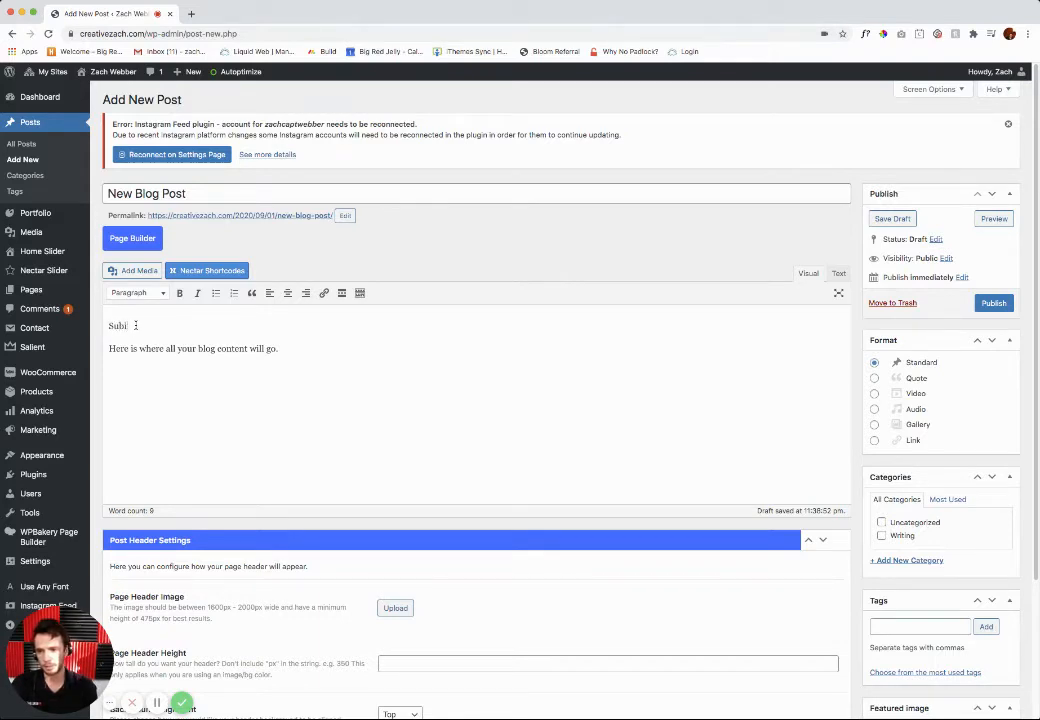
text(Subitle)
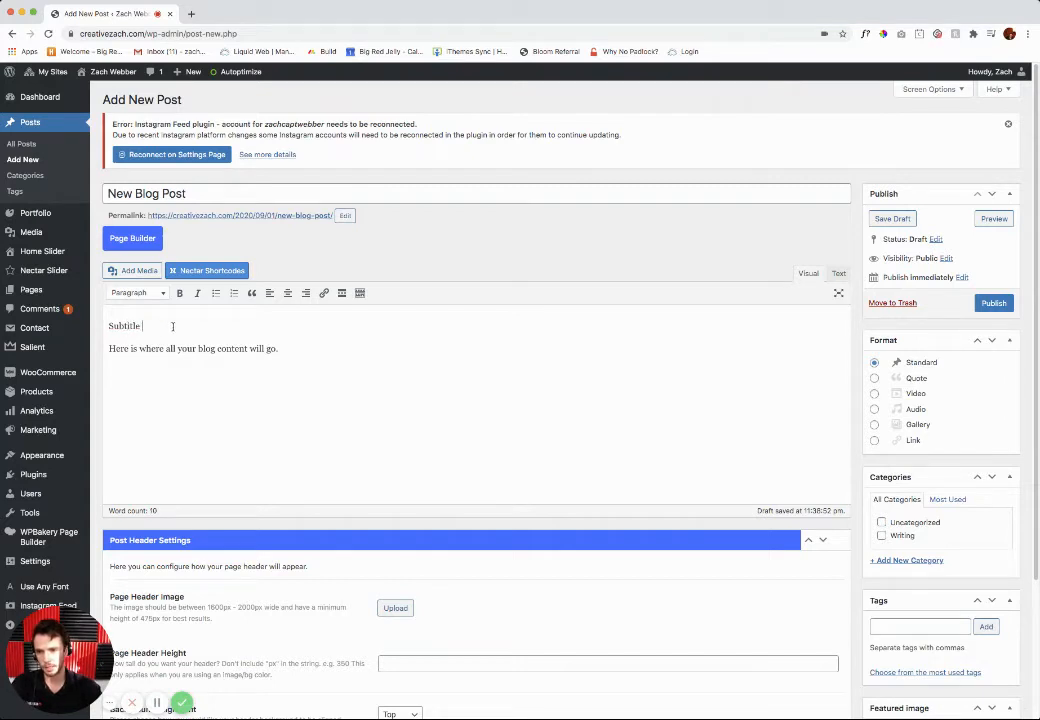
drag(172, 326, 108, 326)
click(138, 292)
click(150, 358)
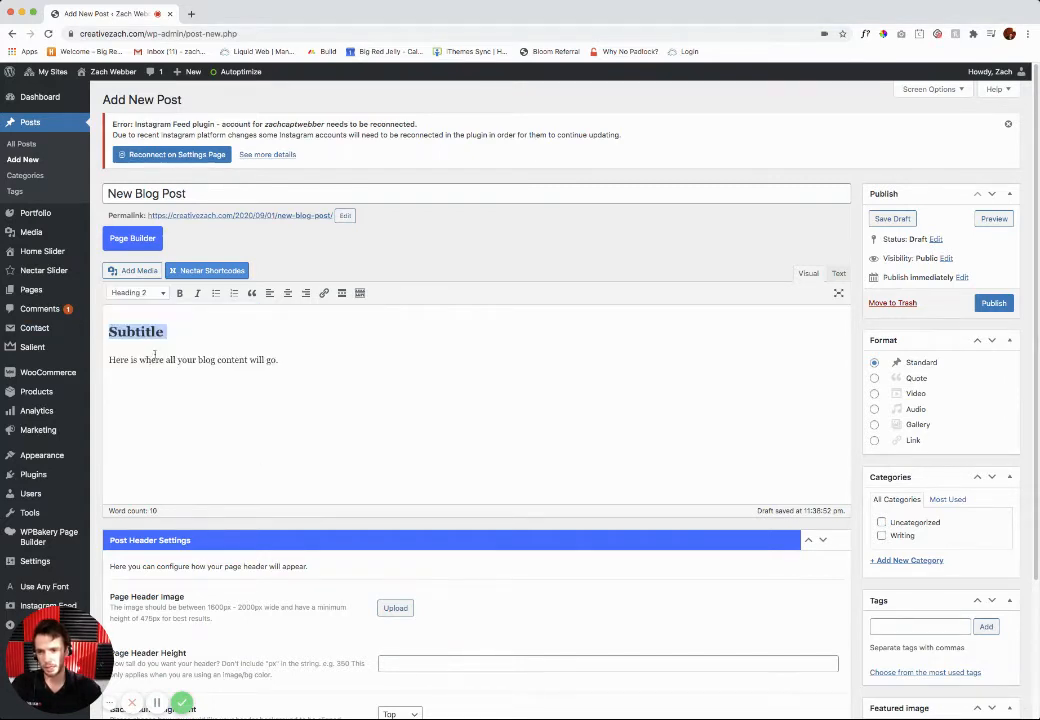
click(168, 343)
Step: Italicize the body sentence and start a bulleted list on a new line below it
drag(288, 360, 108, 360)
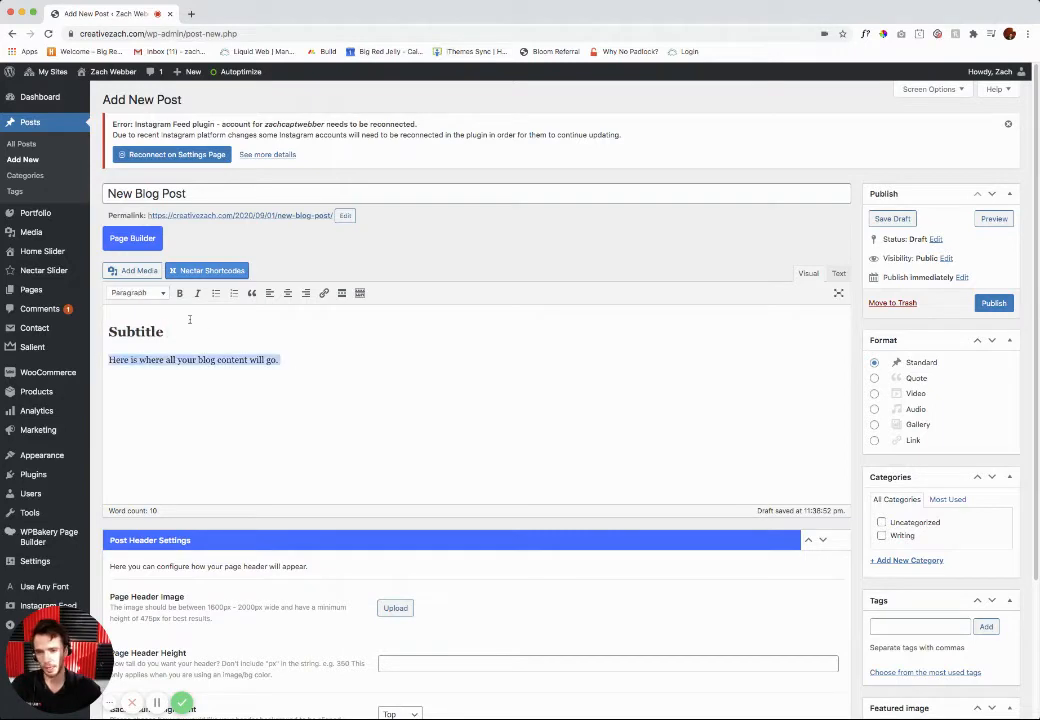
click(197, 293)
click(296, 360)
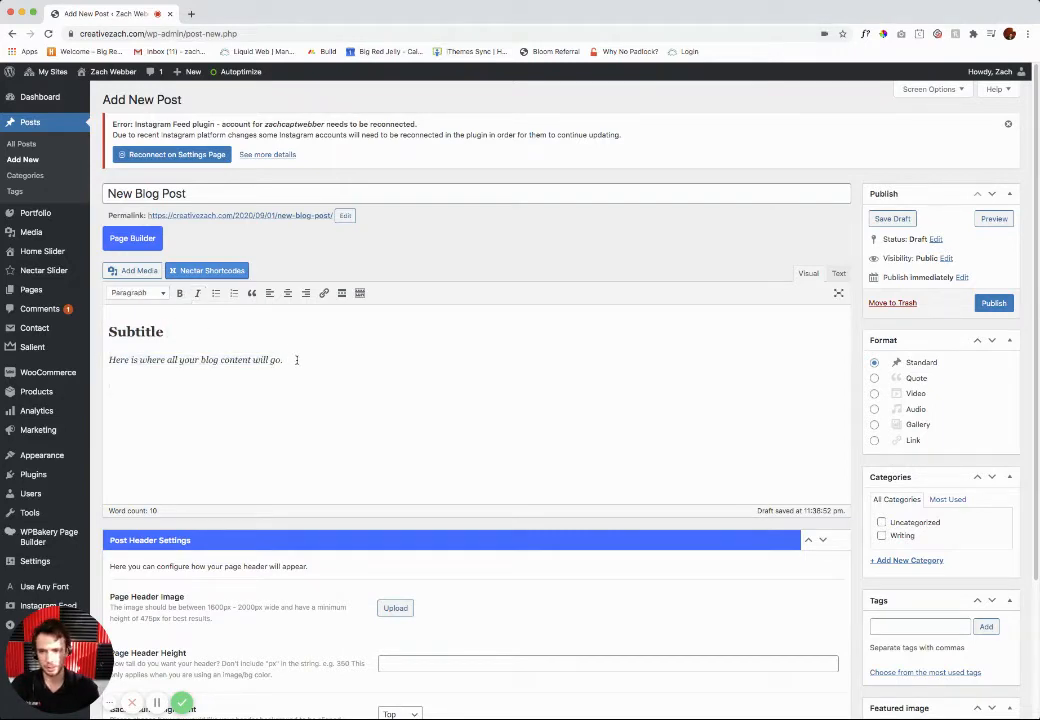
click(216, 294)
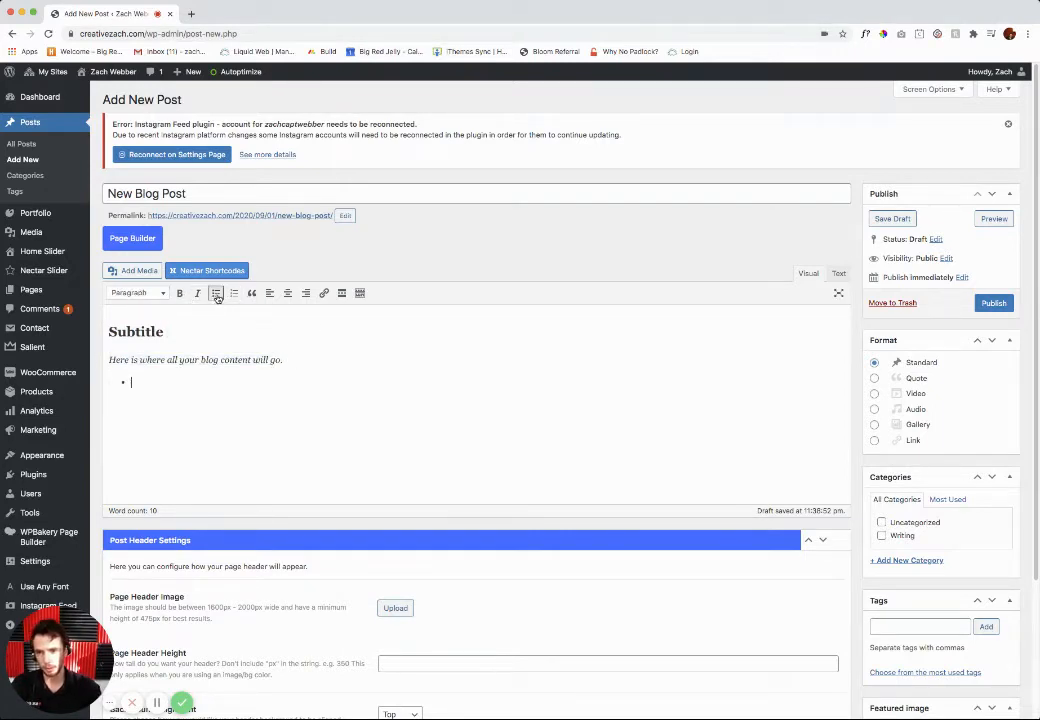
Step: Fill the bulleted list with the items "one", "two" and "three", and end the list on a new line
text(one)
key(Return)
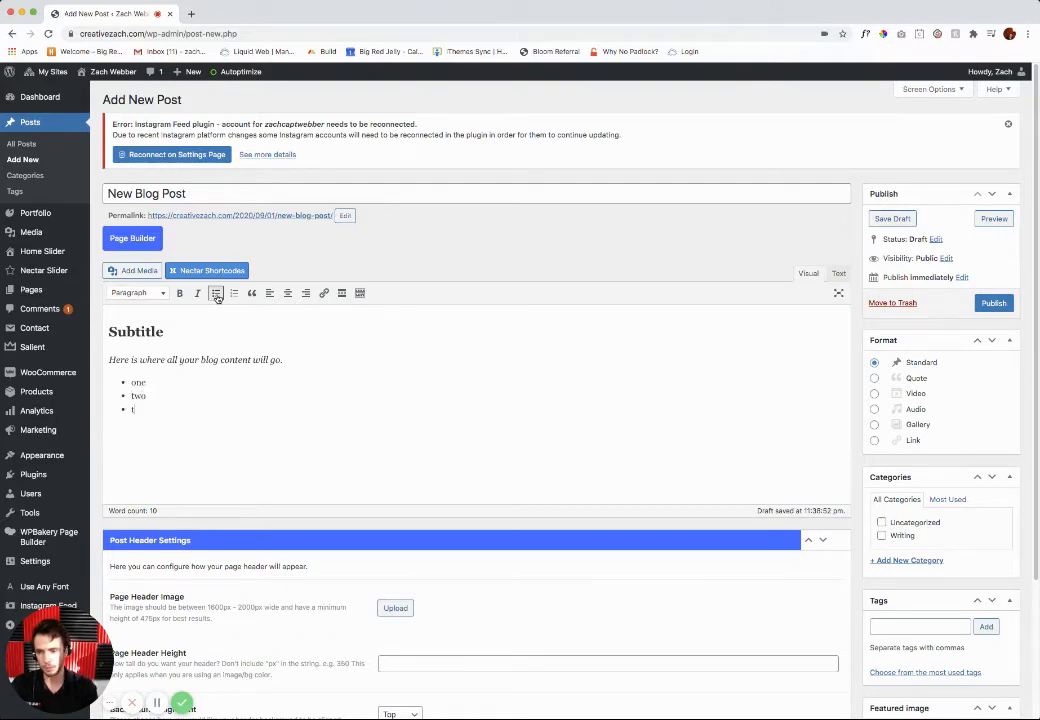
key(Return)
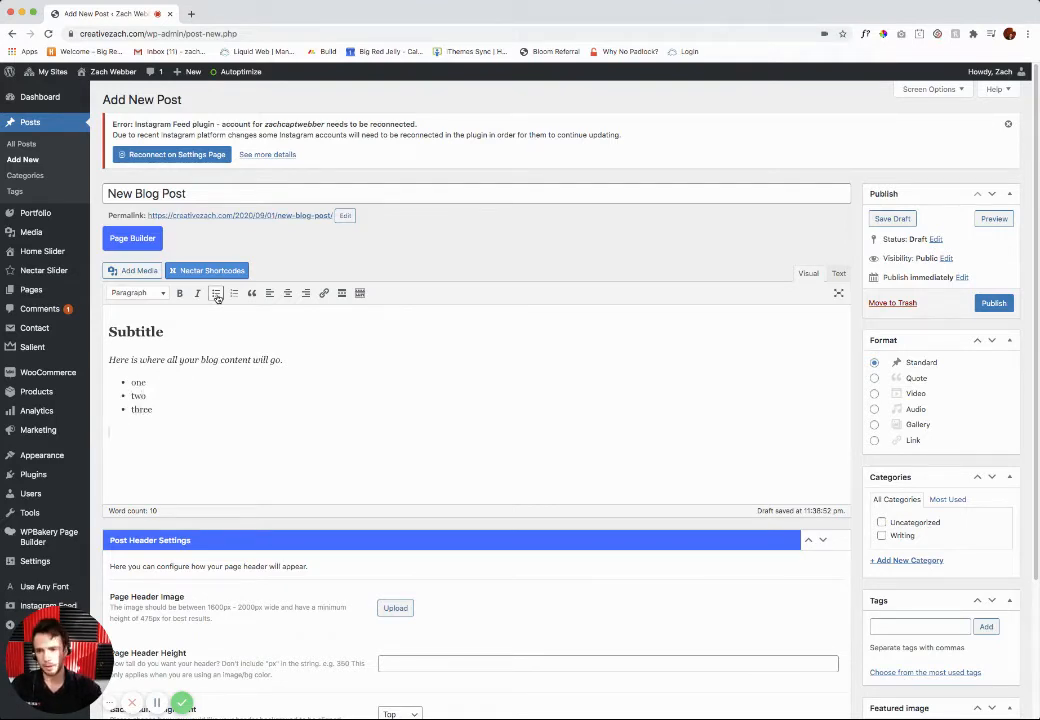
Step: Insert the media library photo of two boys holding phones below the bulleted list
click(128, 271)
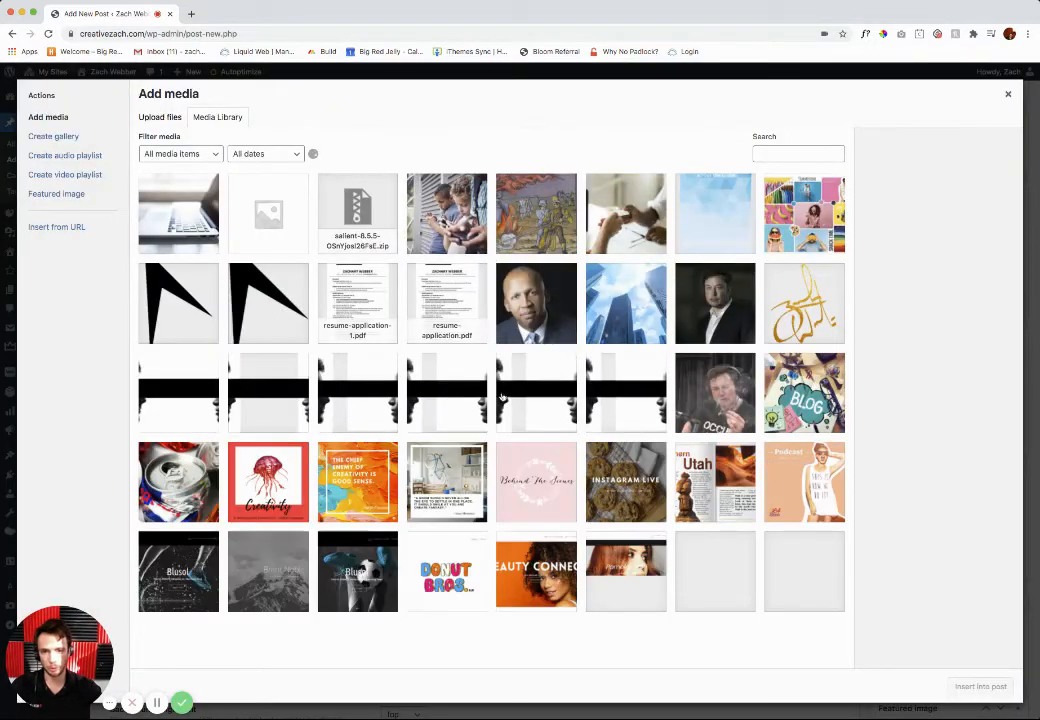
click(156, 119)
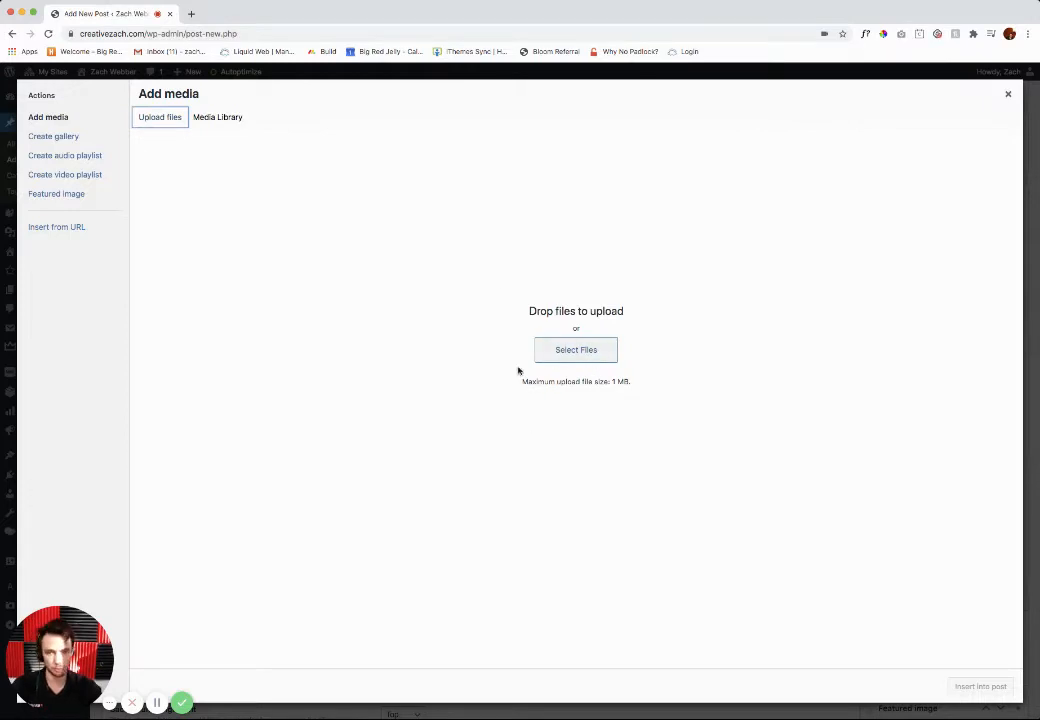
click(199, 119)
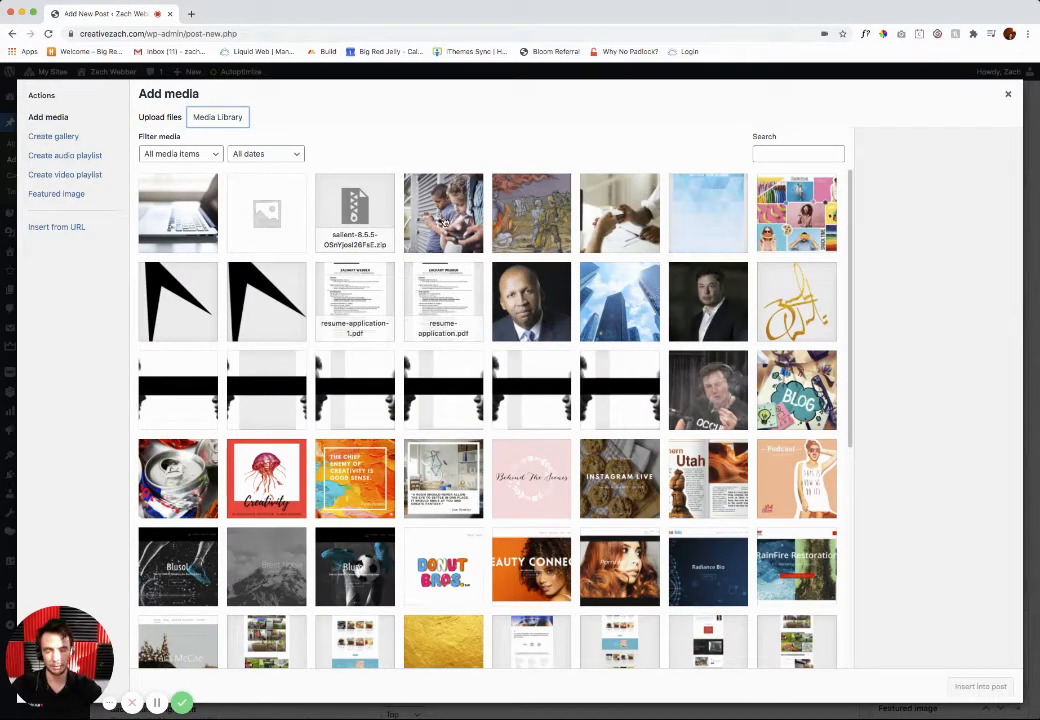
click(430, 184)
click(970, 687)
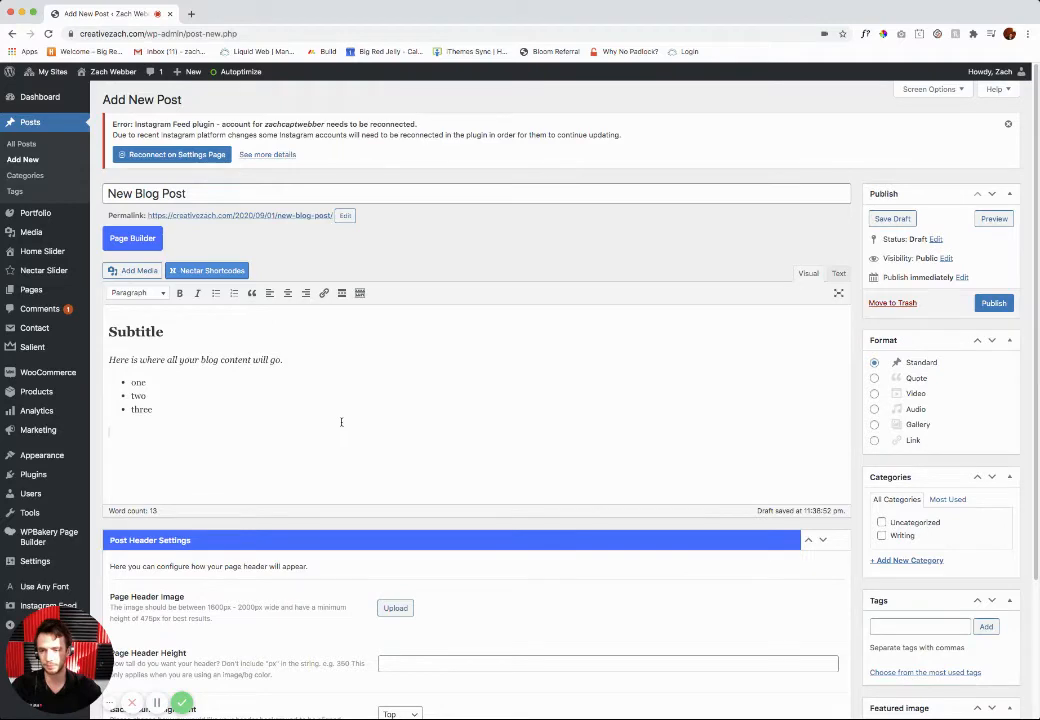
Step: Shrink the inserted photo to roughly two thirds of its width and delete its caption
click(222, 448)
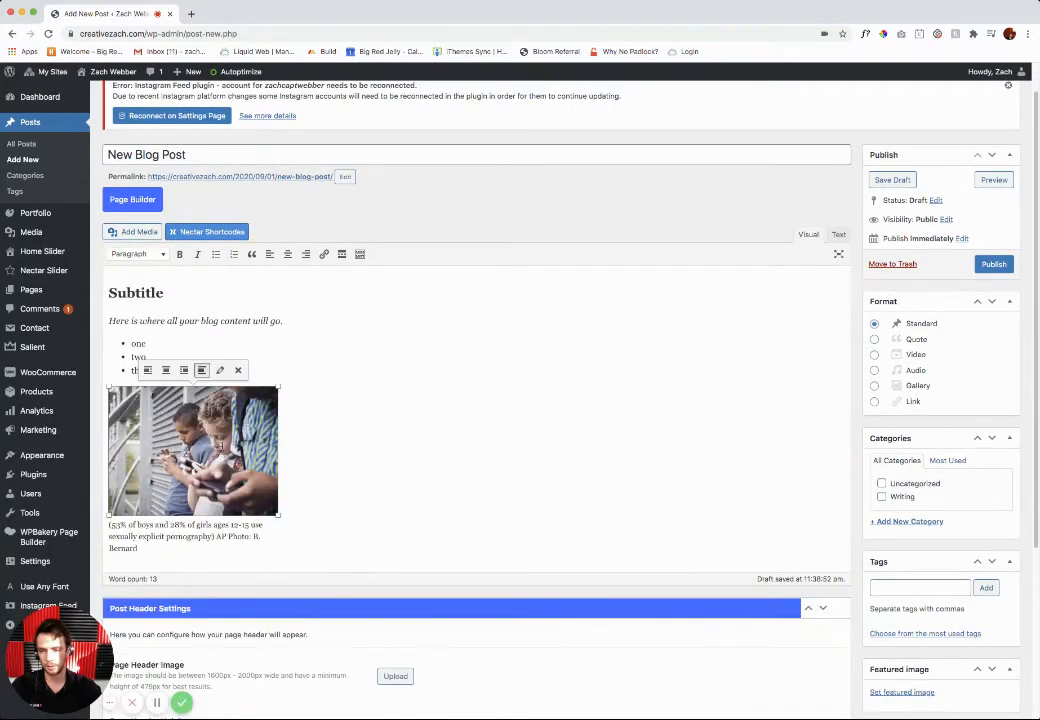
drag(278, 515, 230, 478)
click(165, 524)
drag(165, 524, 98, 491)
key(BackSpace)
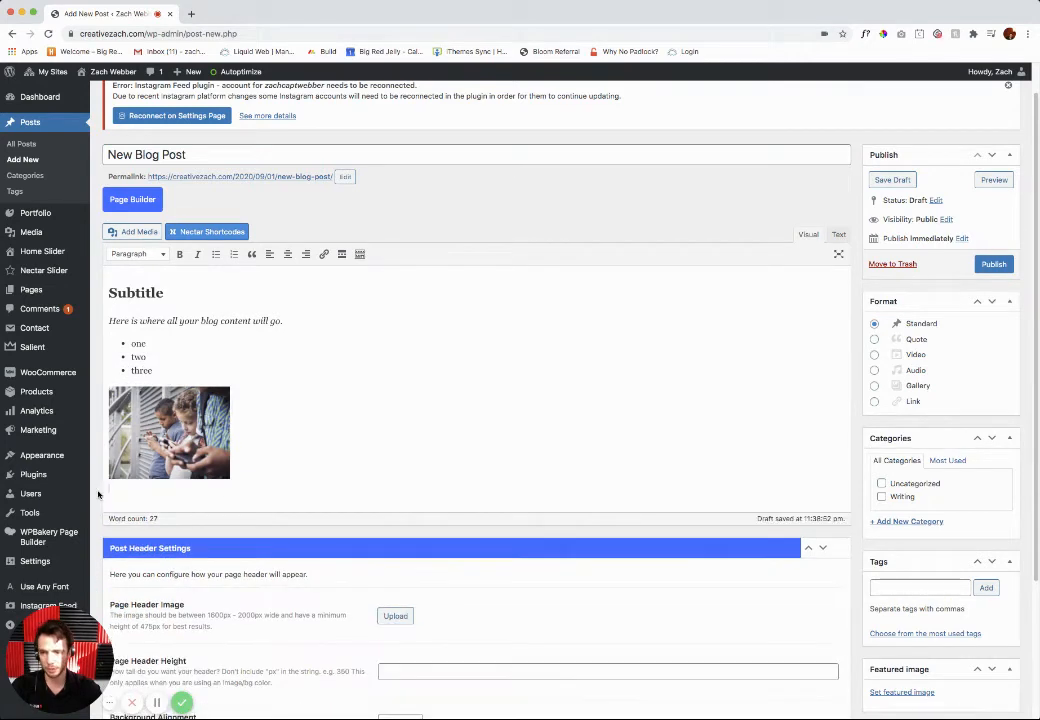
Step: Review the formatting of the post's heading, body sentence, bulleted list and image in the editor
click(143, 358)
click(230, 323)
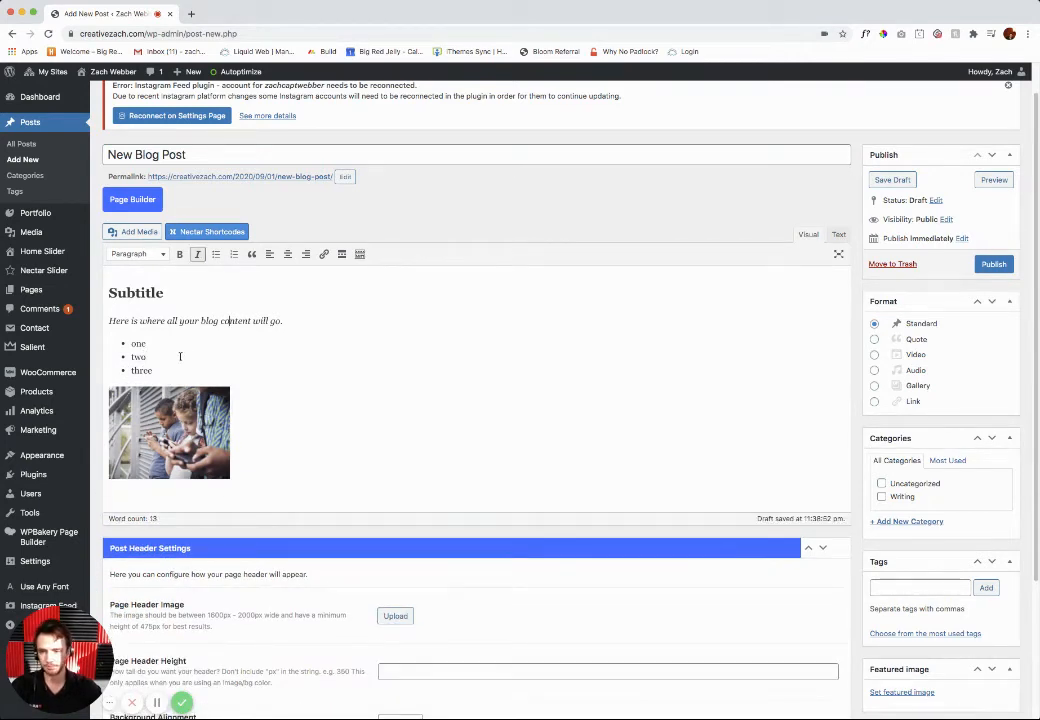
click(175, 370)
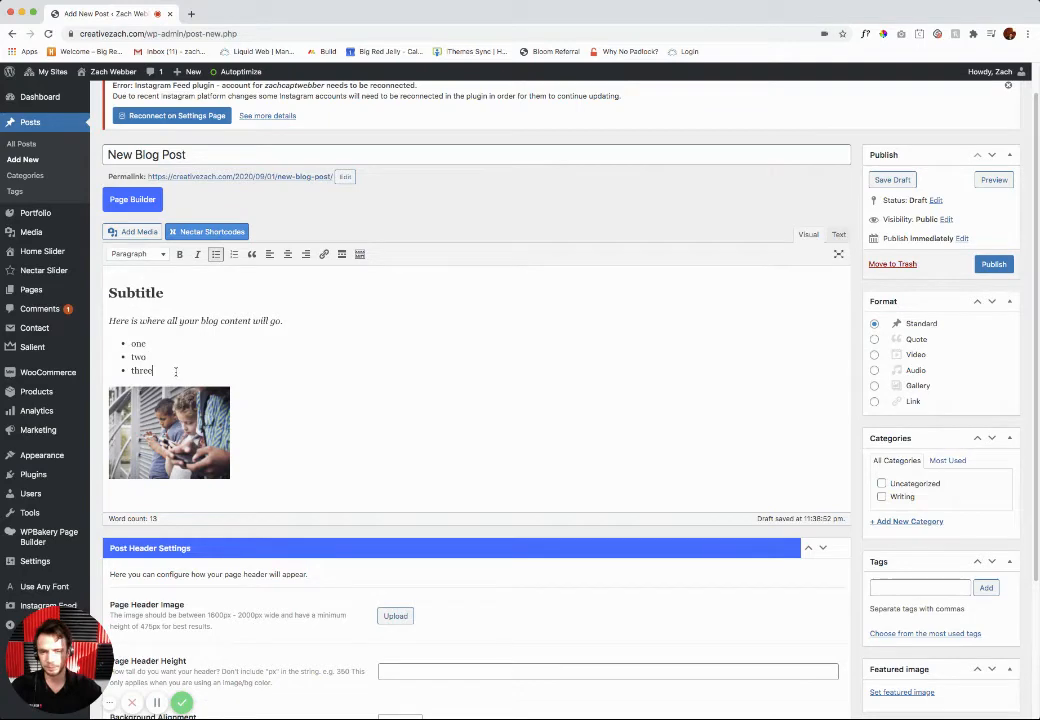
click(164, 292)
scroll(325, 361, down, 2)
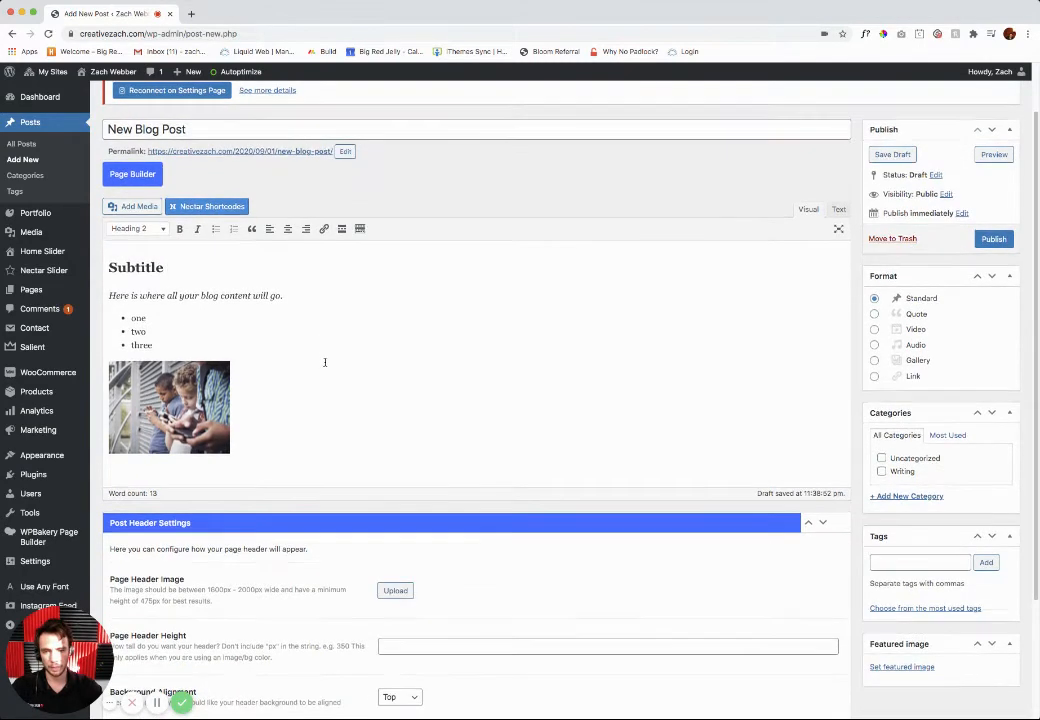
scroll(248, 401, down, 3)
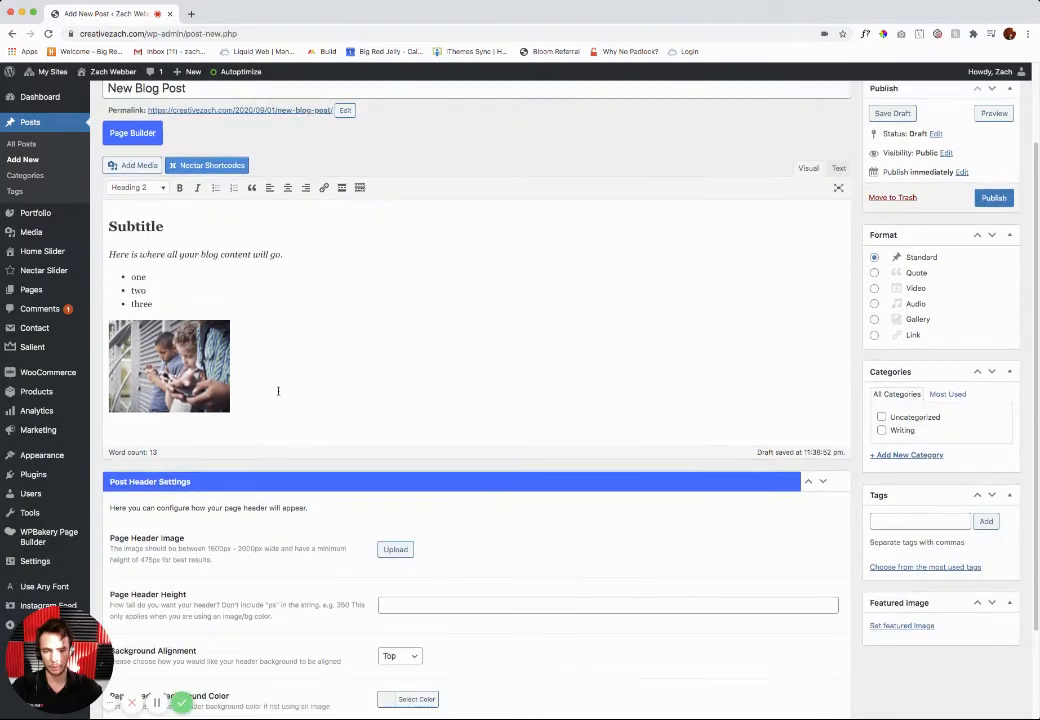
scroll(267, 299, up, 3)
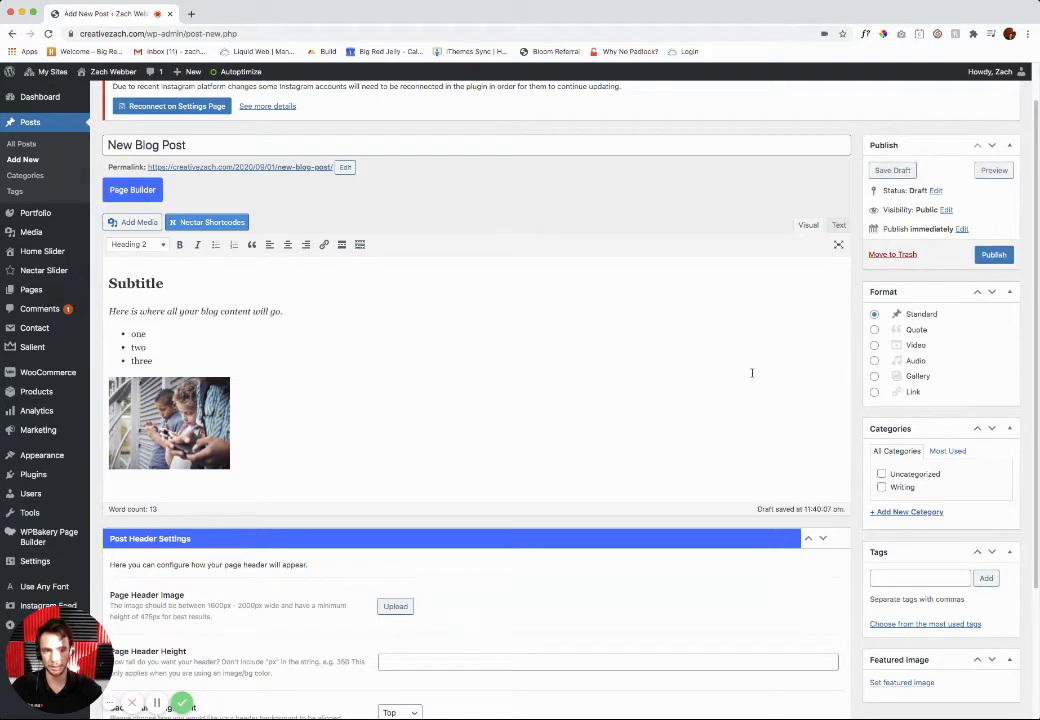
Step: Set the media library photo of two boys holding phones as the post's featured image
scroll(905, 600, down, 3)
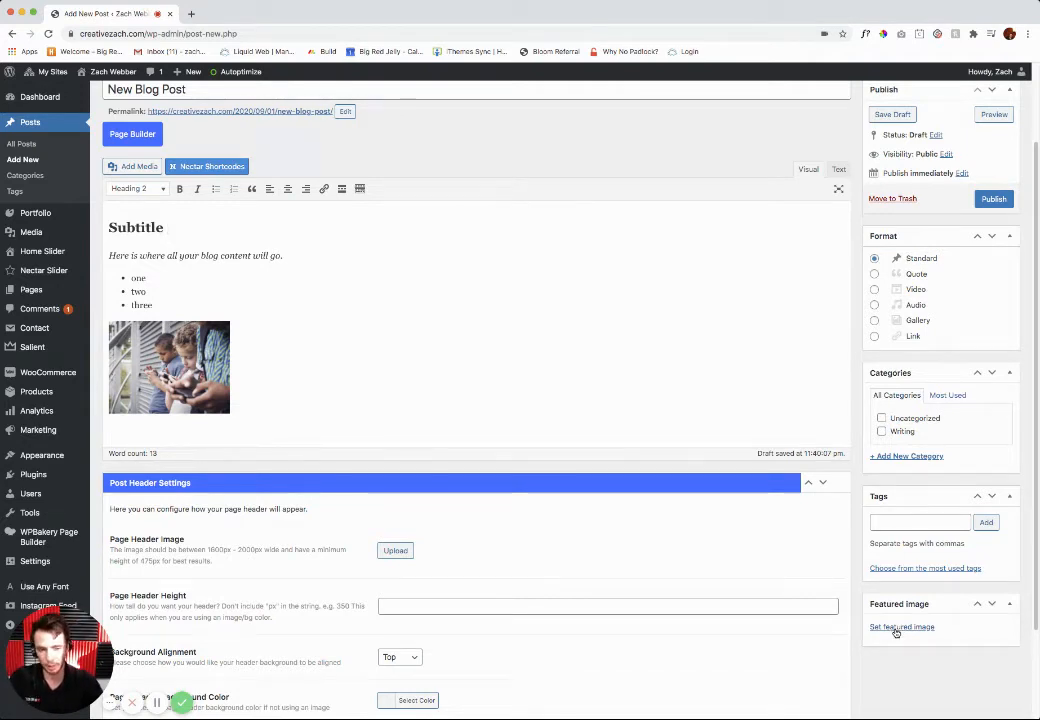
click(894, 628)
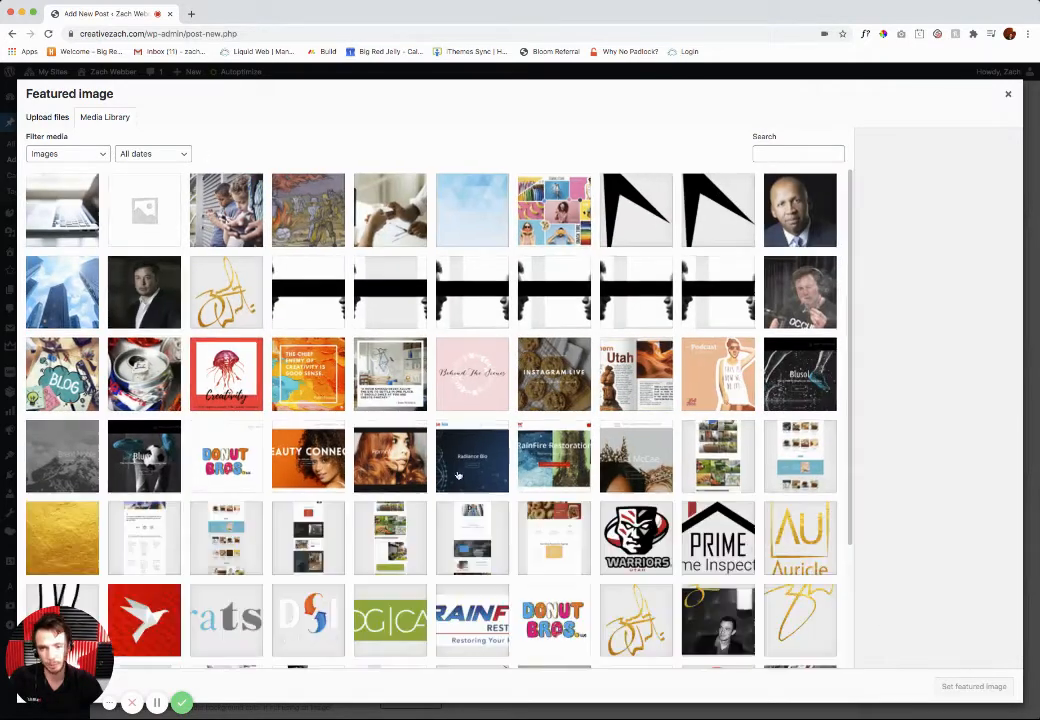
click(32, 119)
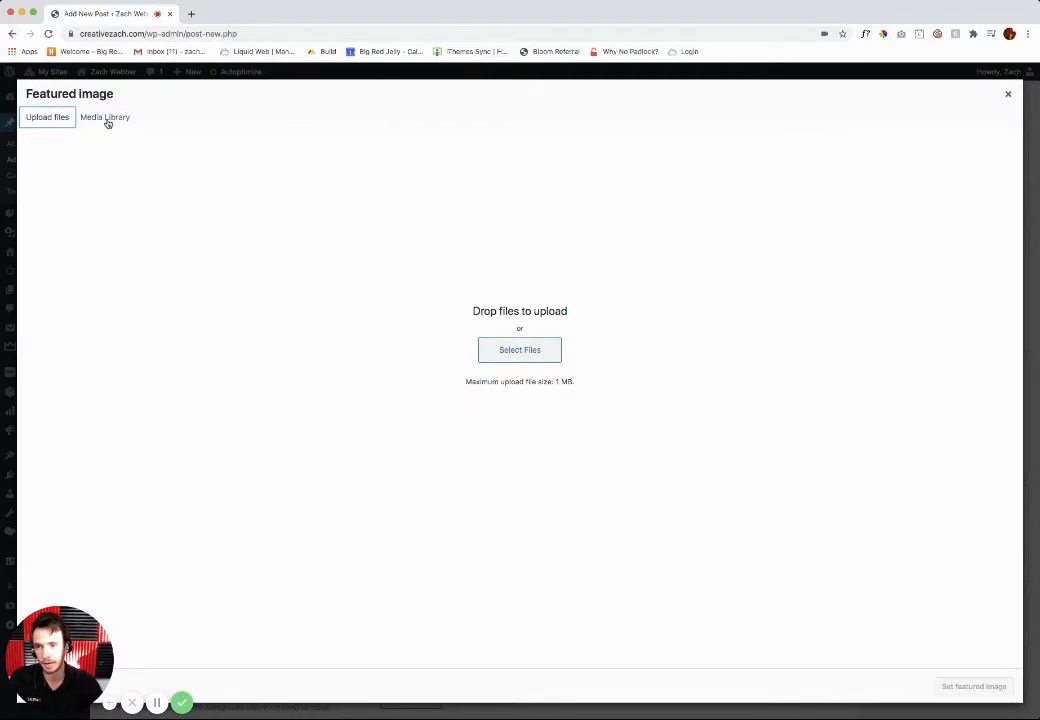
click(525, 353)
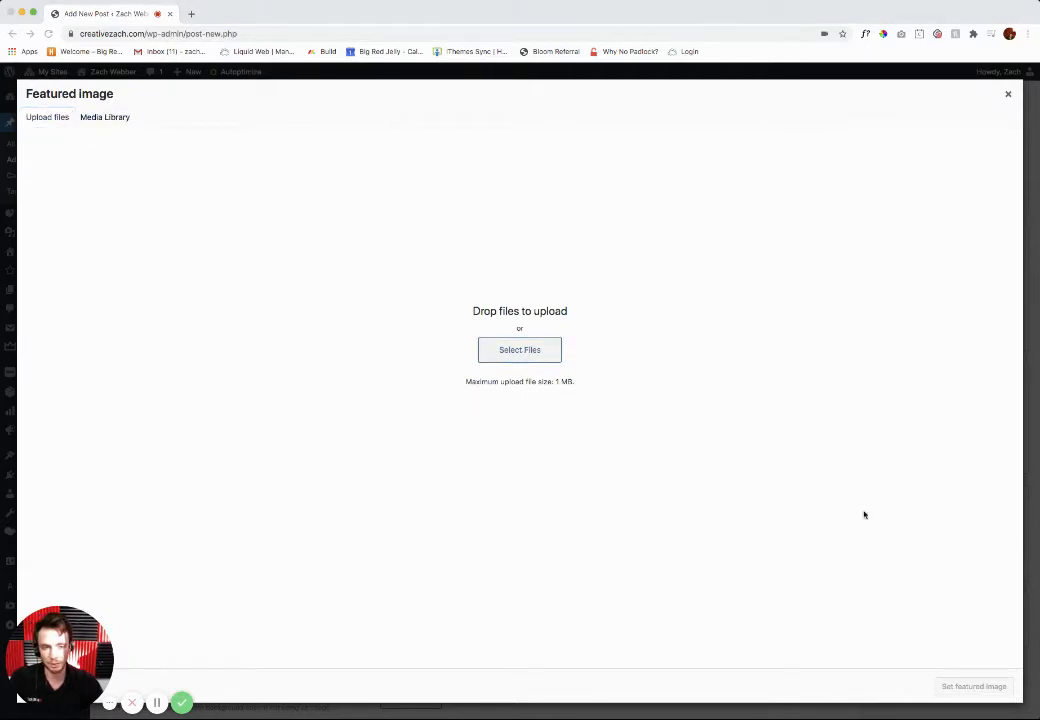
click(102, 118)
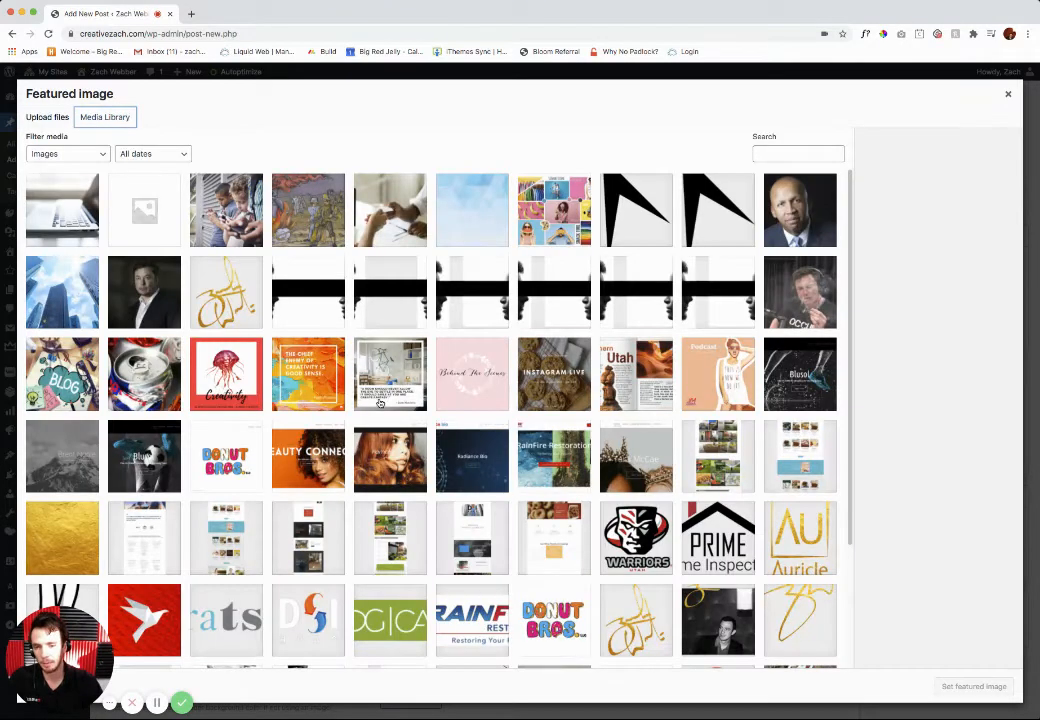
click(240, 218)
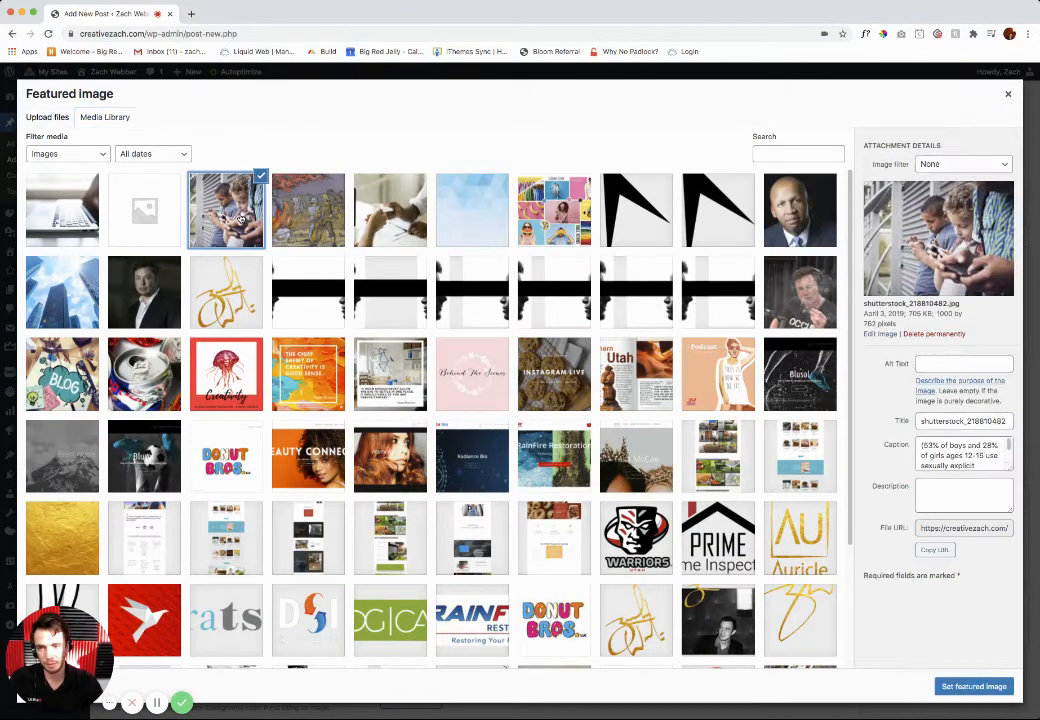
click(956, 687)
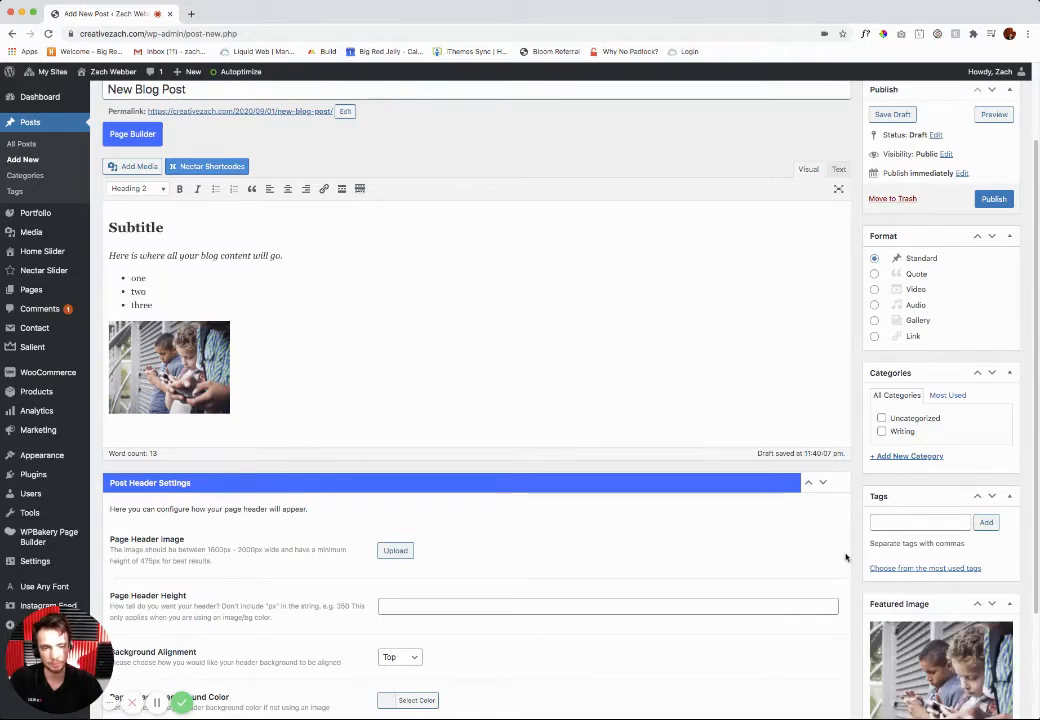
Step: Create a category named "New catagory" for the post and assign the Writing category as well
scroll(846, 558, down, 3)
scroll(880, 558, up, 5)
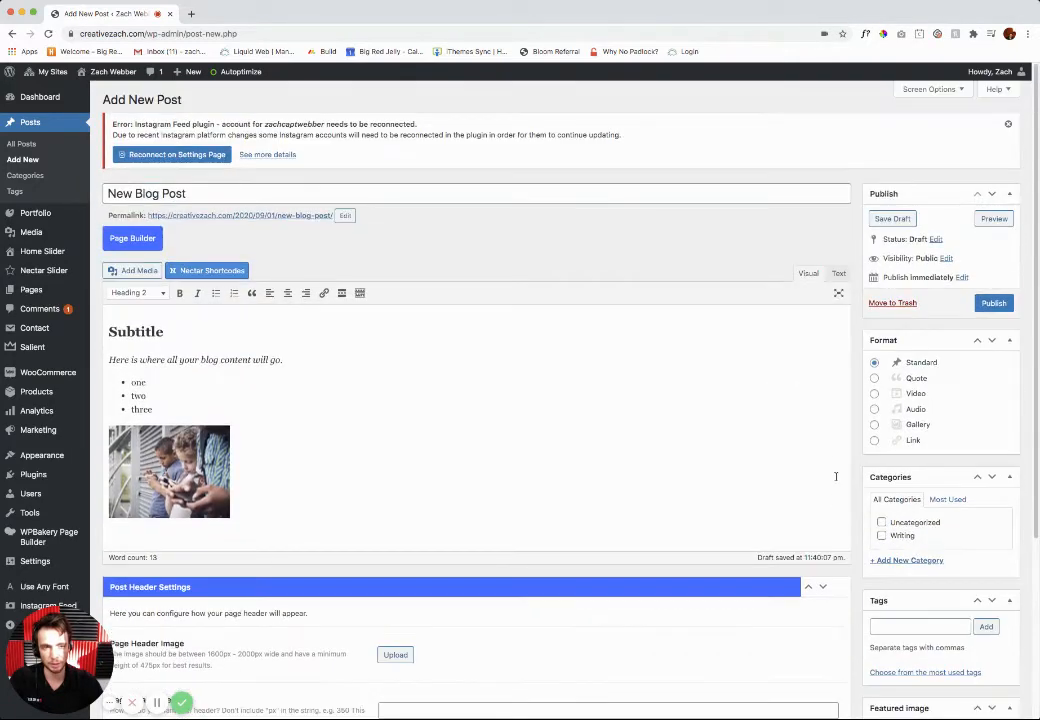
click(900, 563)
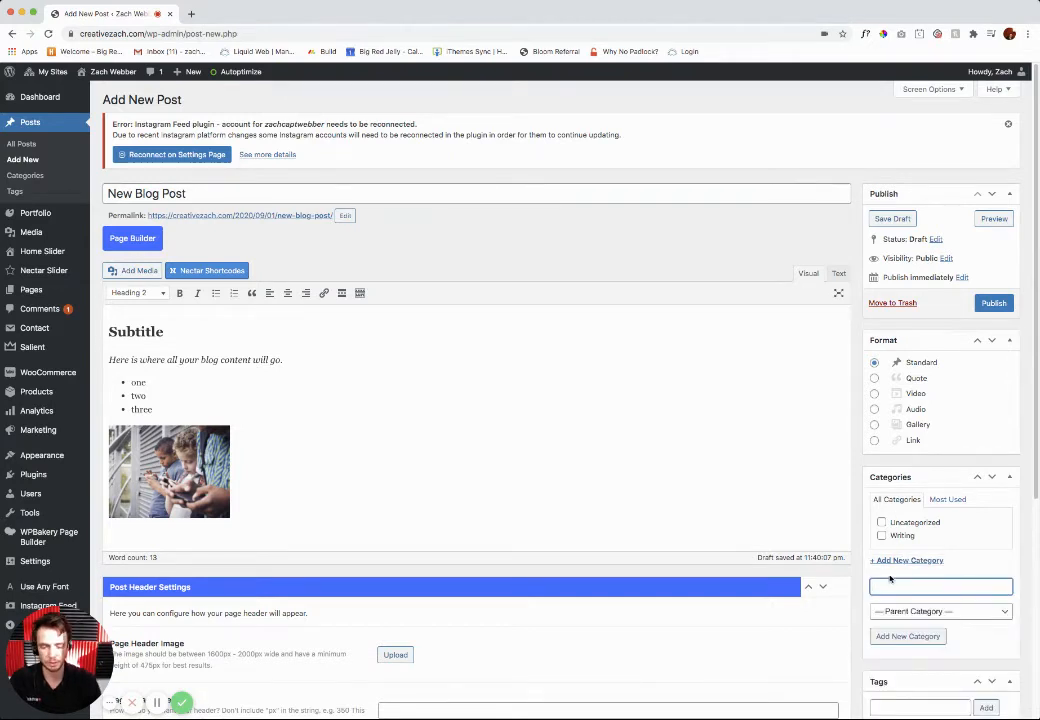
text(New category)
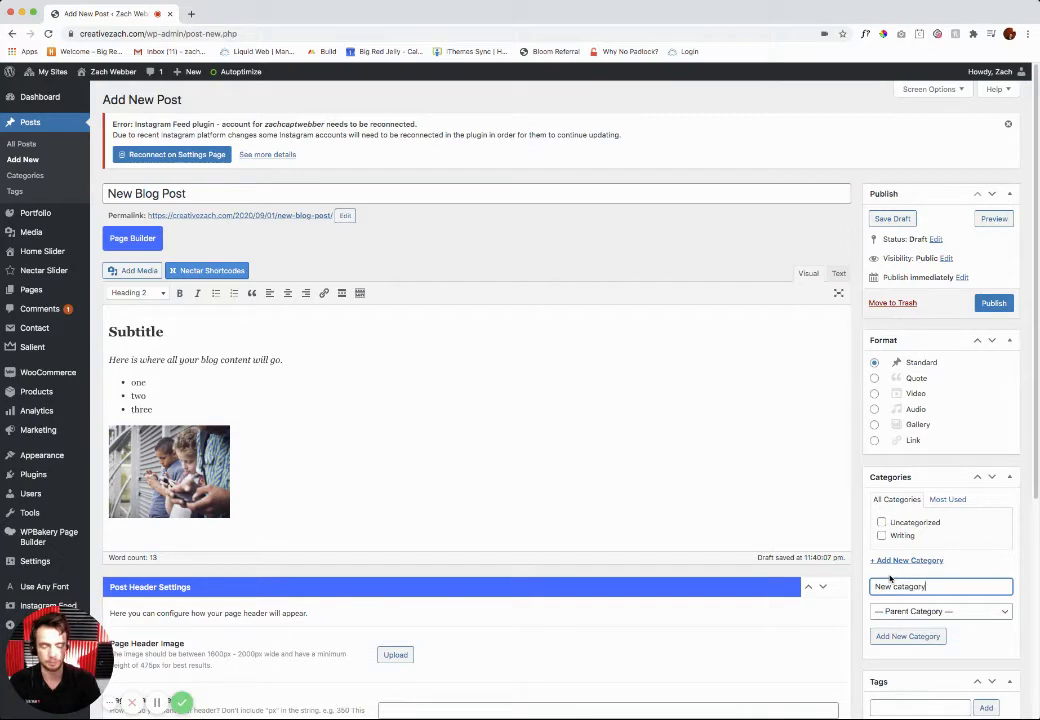
key(Return)
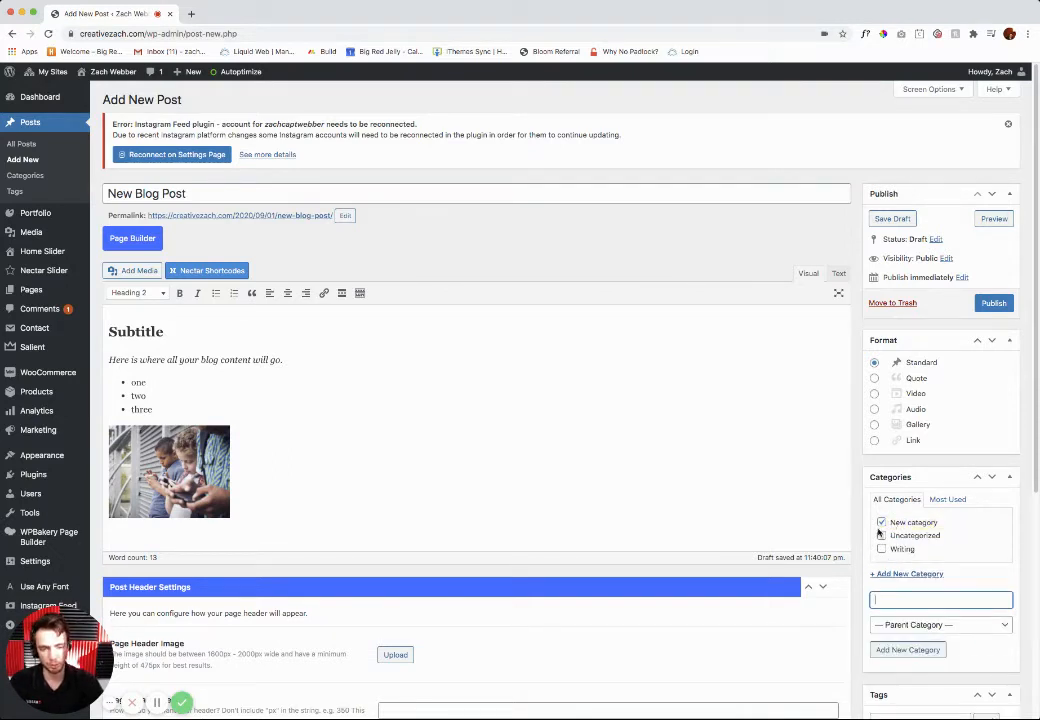
click(881, 549)
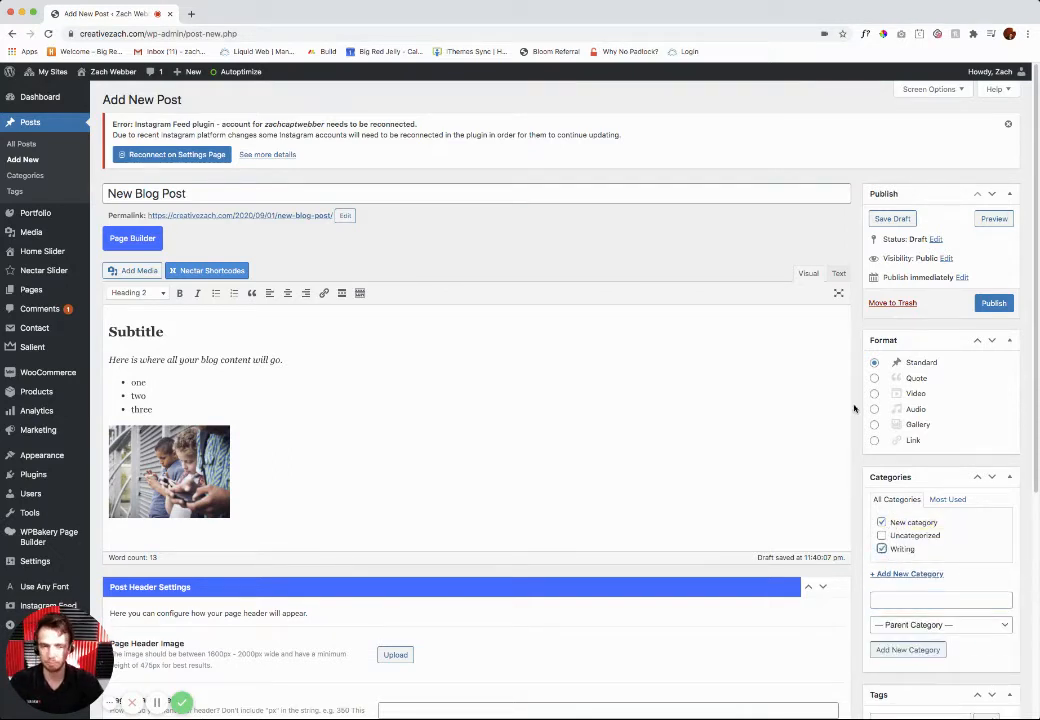
Step: Publish the post and move "New Blog Post" to the Trash from the list of all posts
click(992, 303)
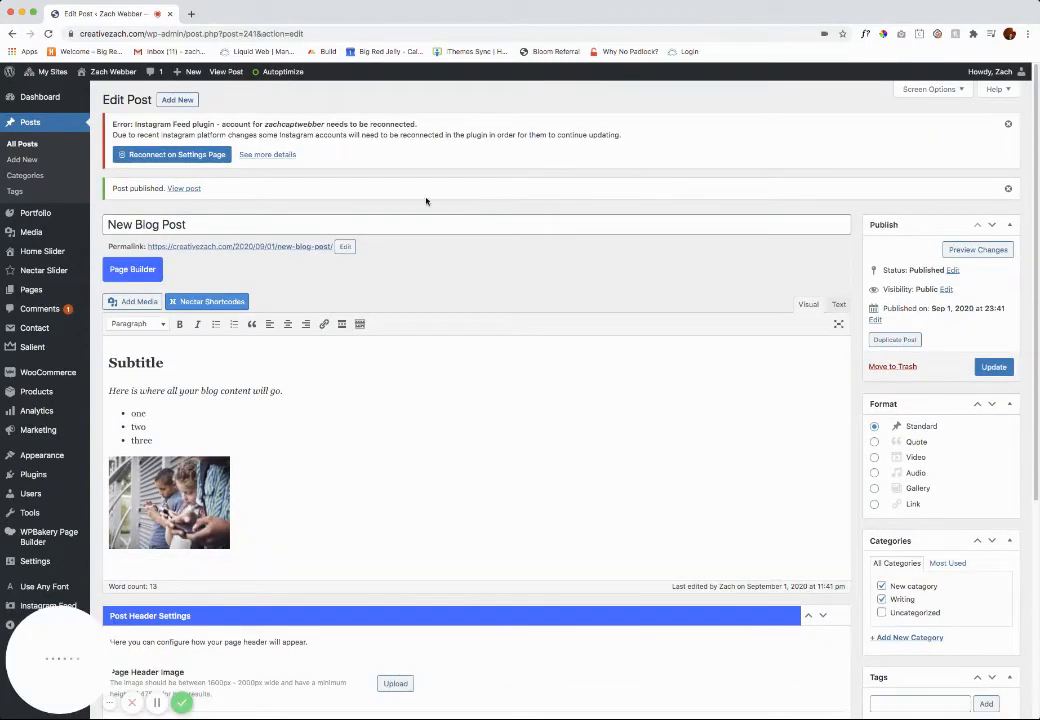
click(35, 125)
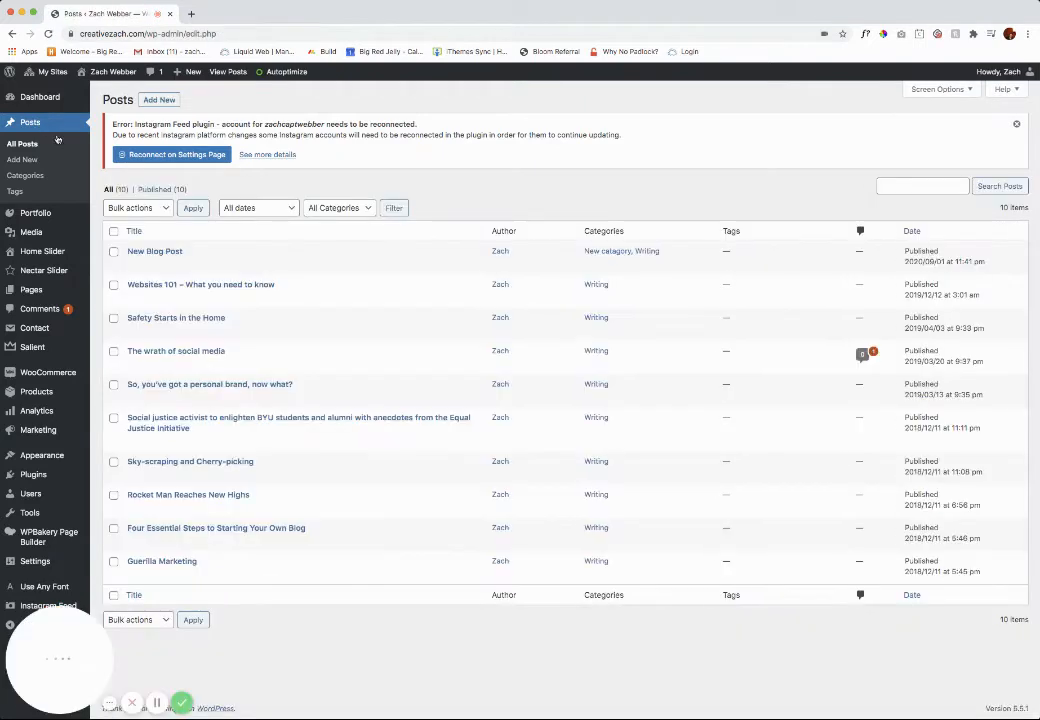
mouse_move(155, 260)
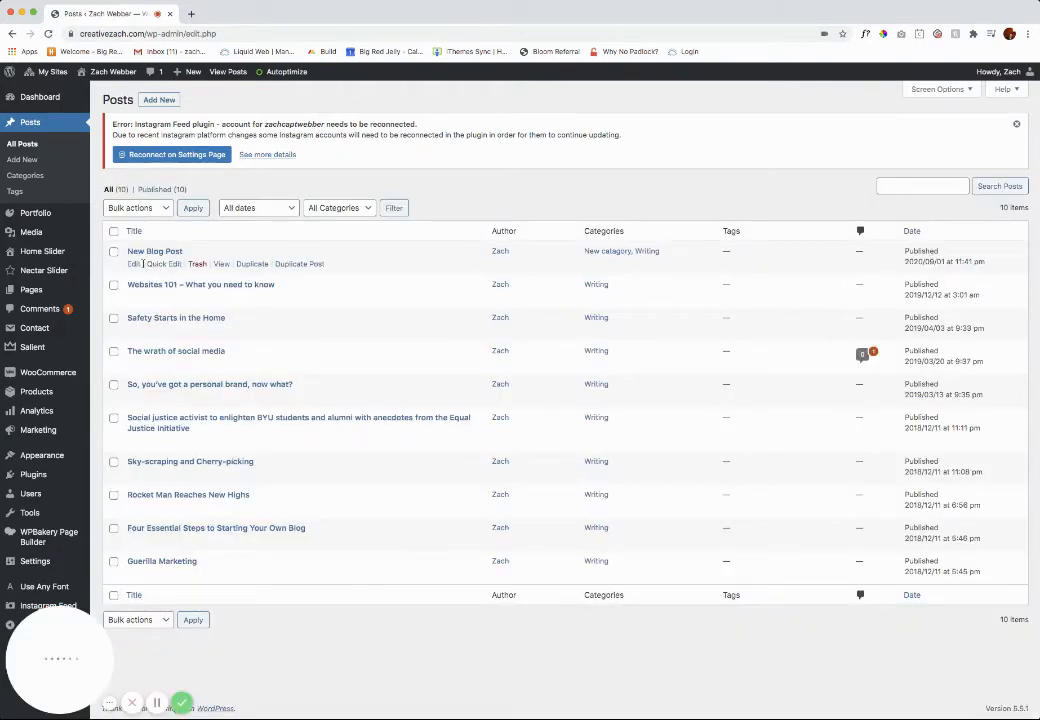
click(198, 266)
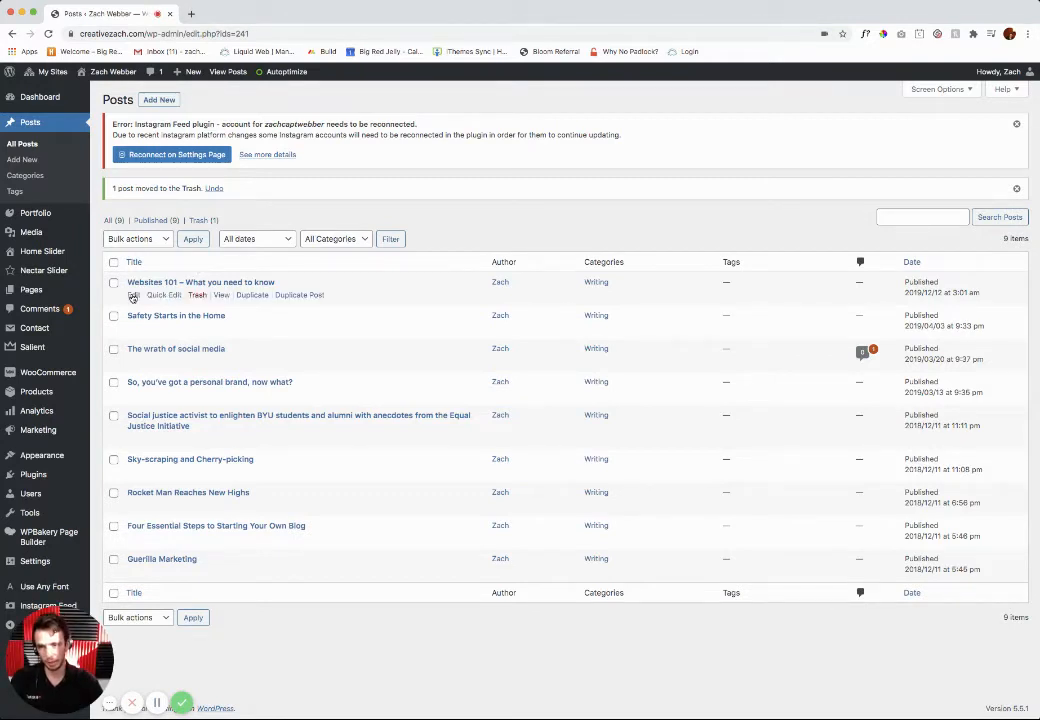
Step: Open the post "Websites 101 – What you need to know" for editing and look through its content
click(133, 295)
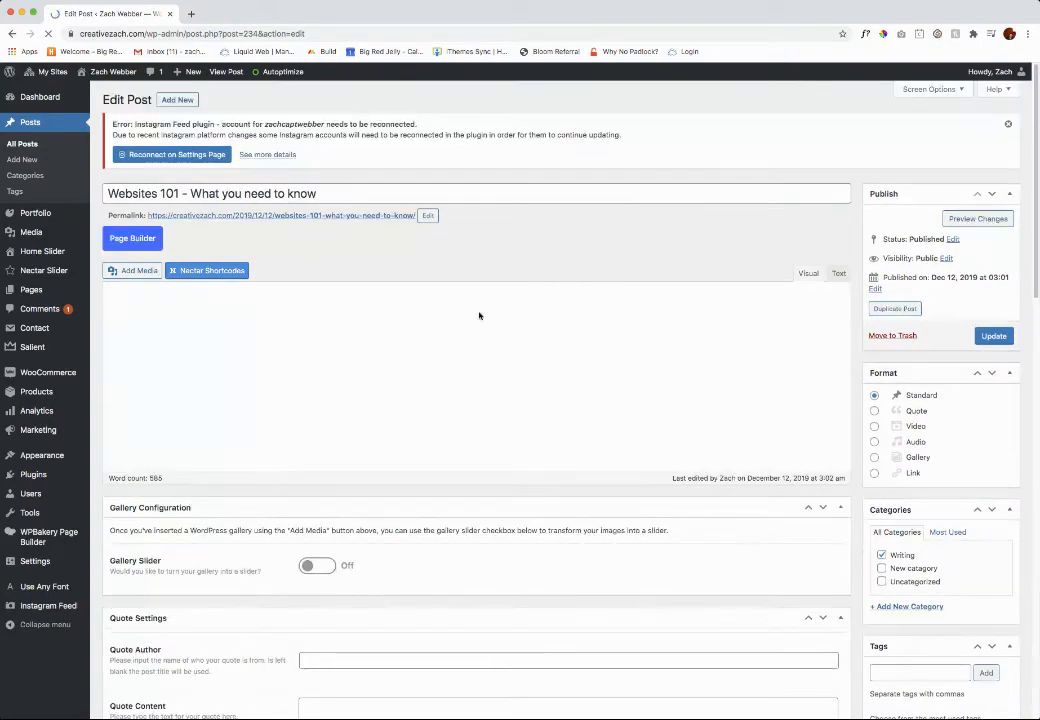
scroll(510, 440, down, 5)
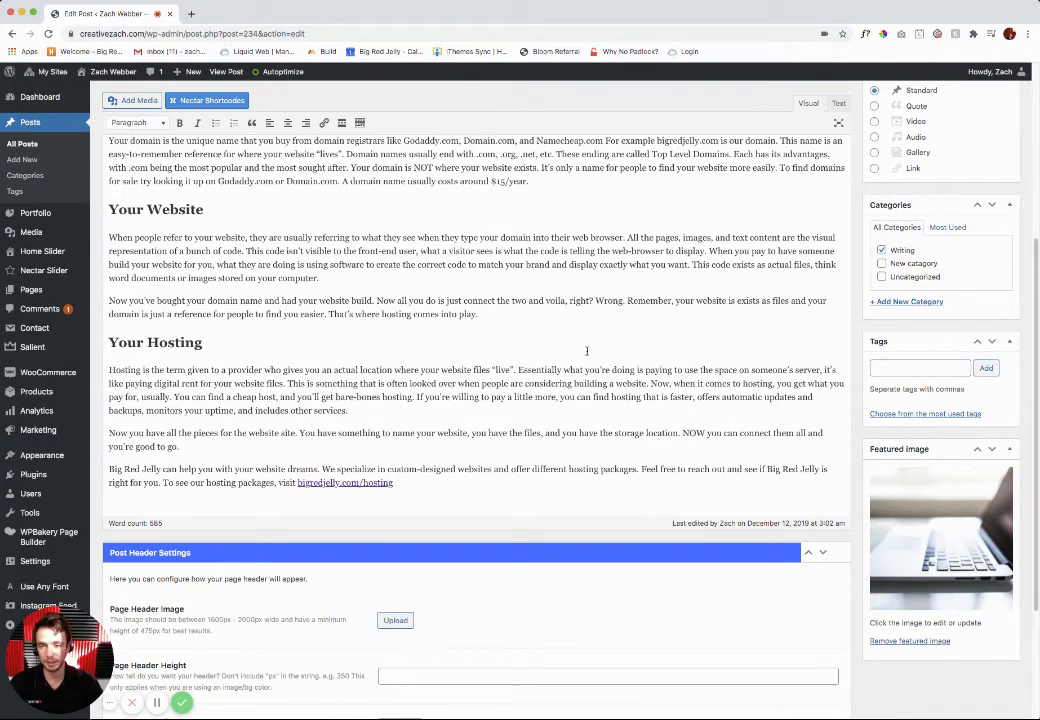
scroll(556, 338, up, 5)
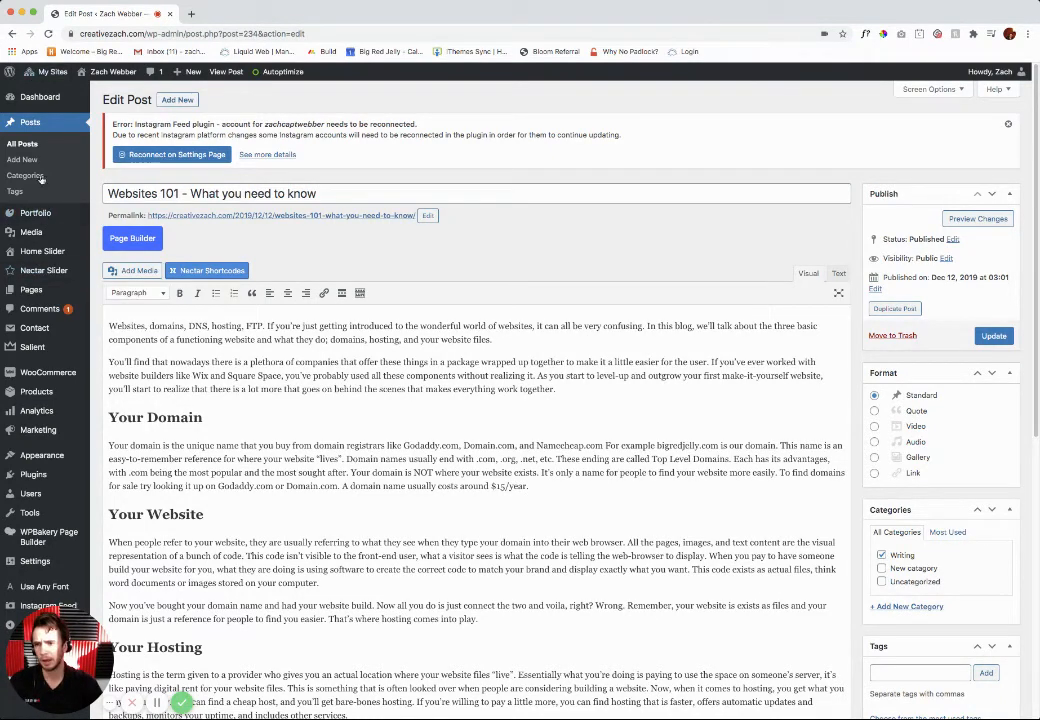
Step: Open the list of all the site's pages and look through it
mouse_move(37, 287)
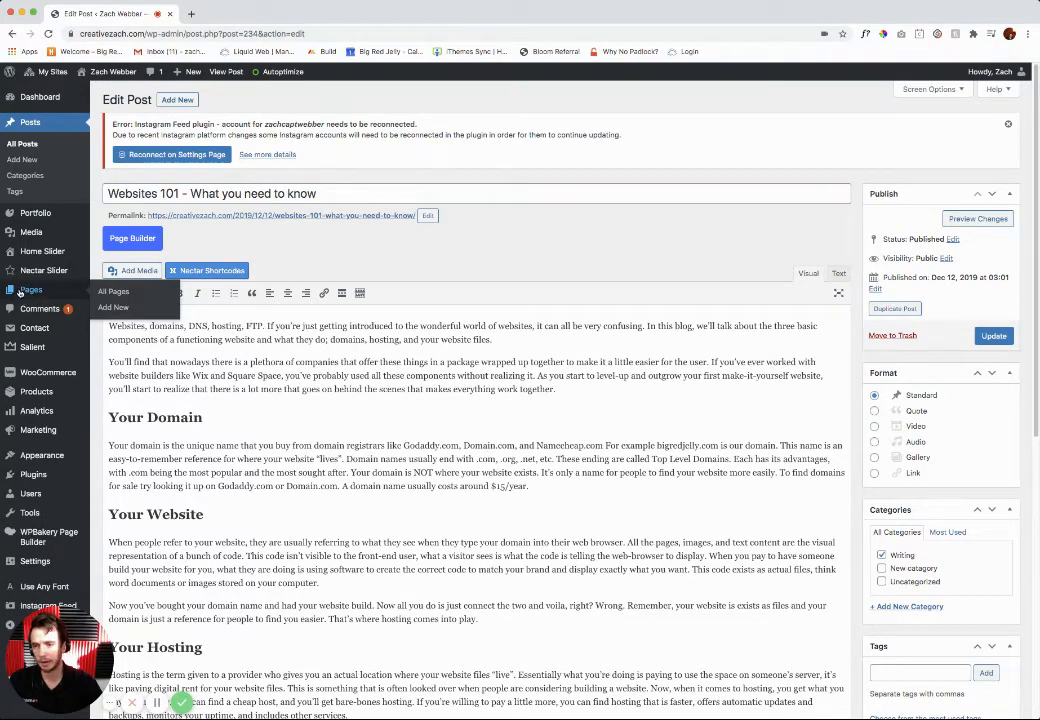
click(19, 292)
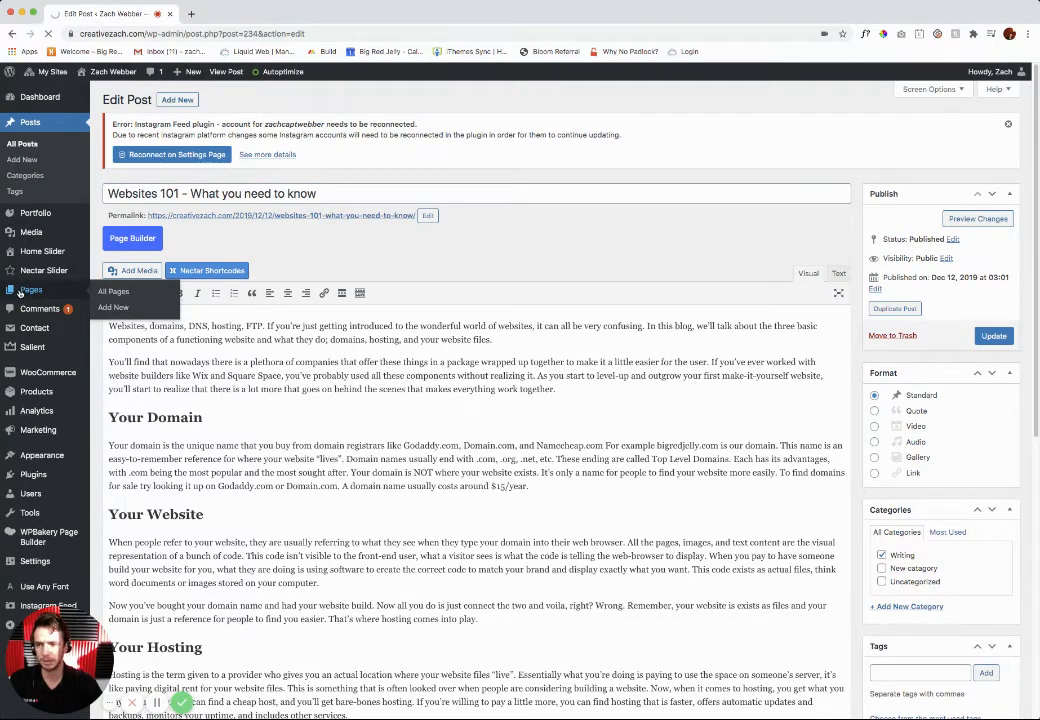
scroll(267, 341, down, 1)
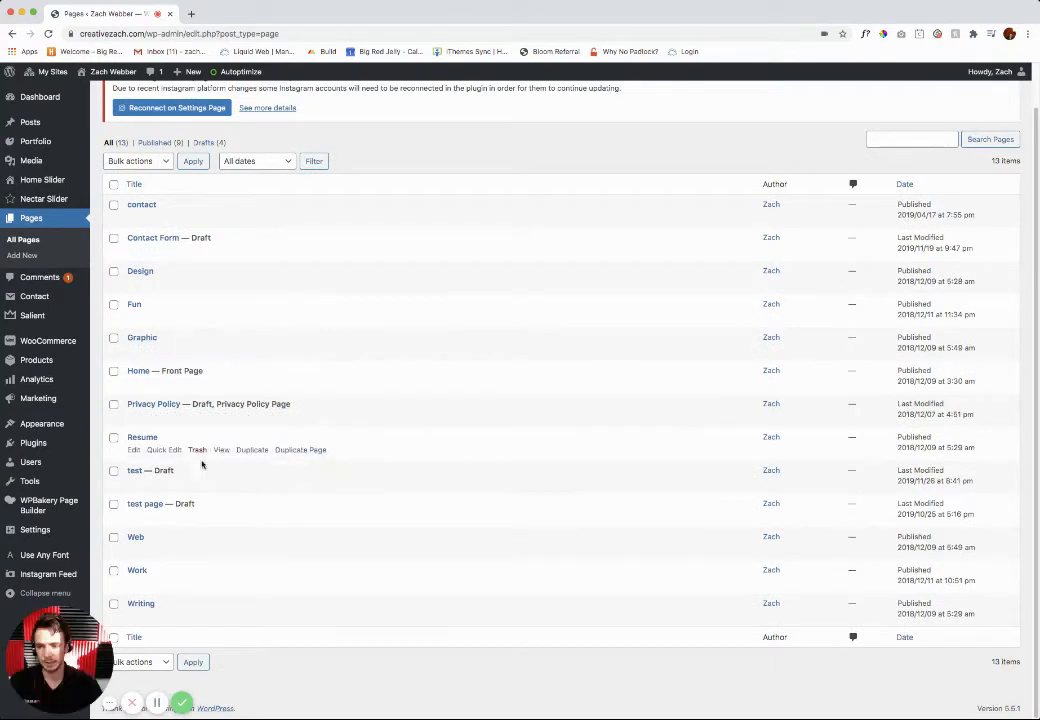
Step: Open the Home front page for editing from the list of pages
drag(168, 371, 201, 370)
click(193, 372)
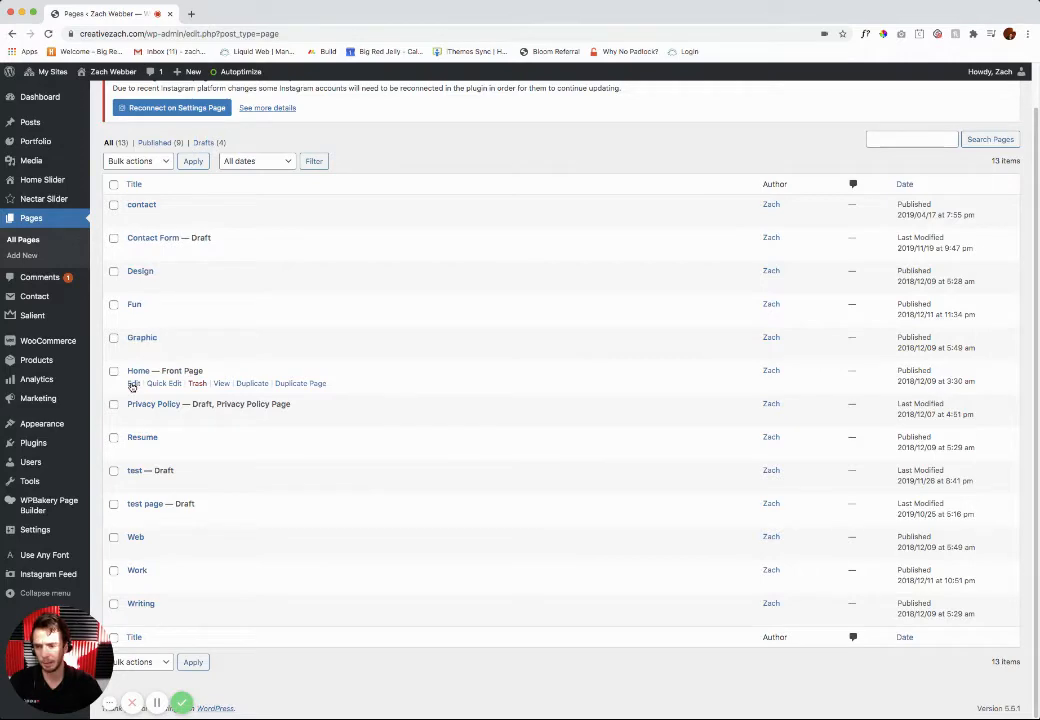
click(131, 385)
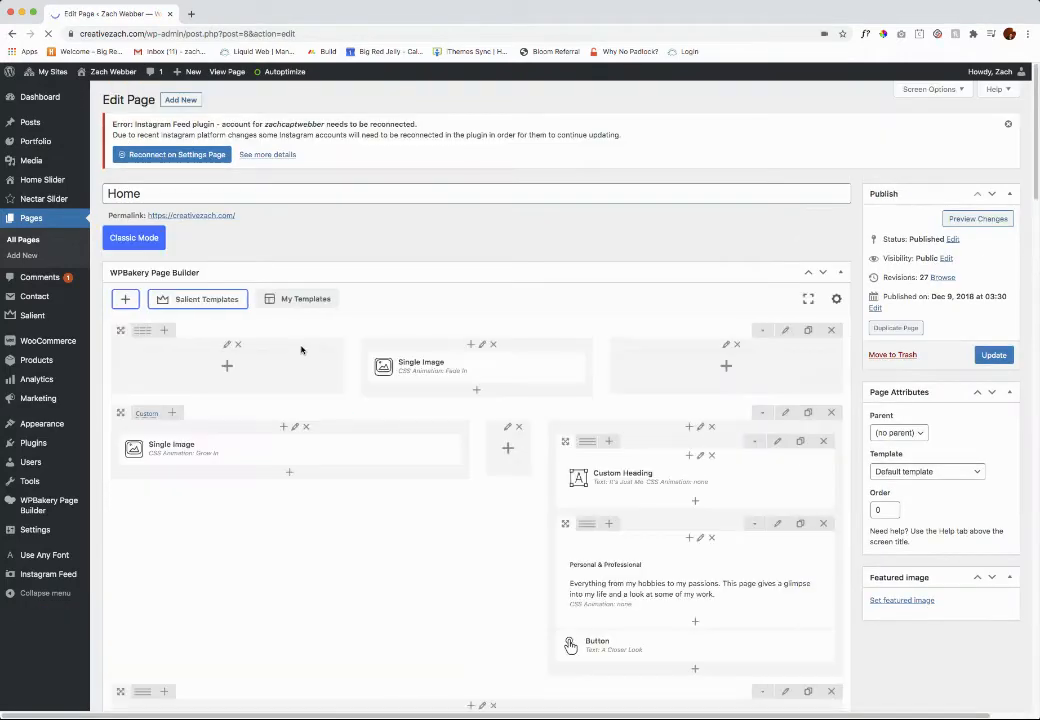
scroll(548, 378, down, 1)
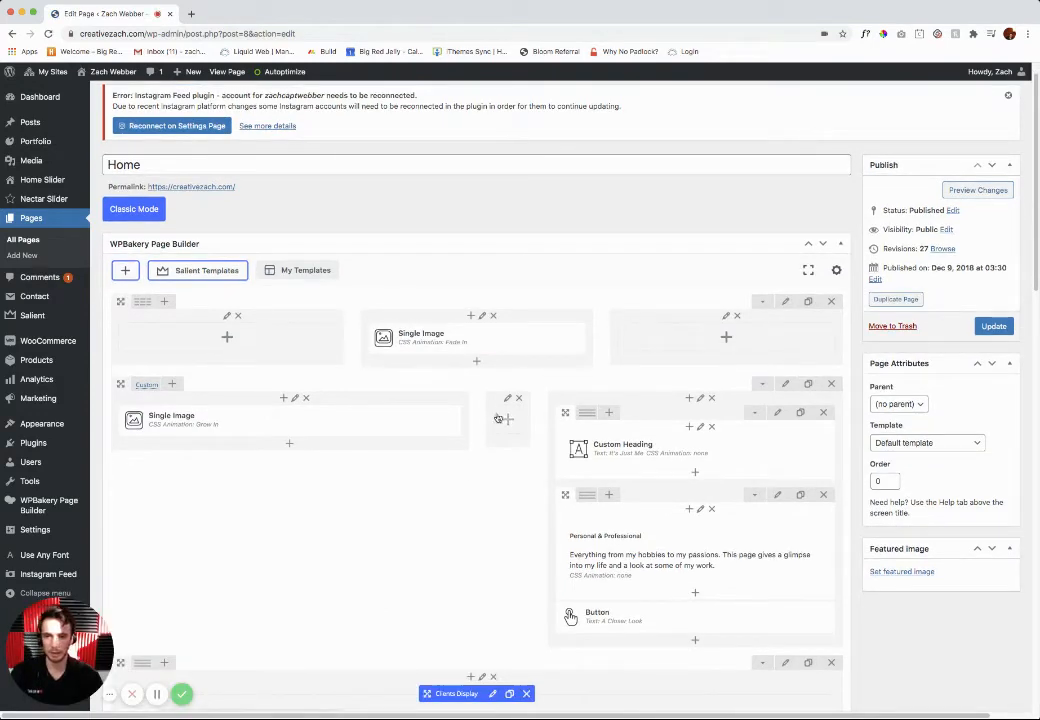
Step: Look at the Home page's content in Classic Mode and return to the page builder layout
click(133, 208)
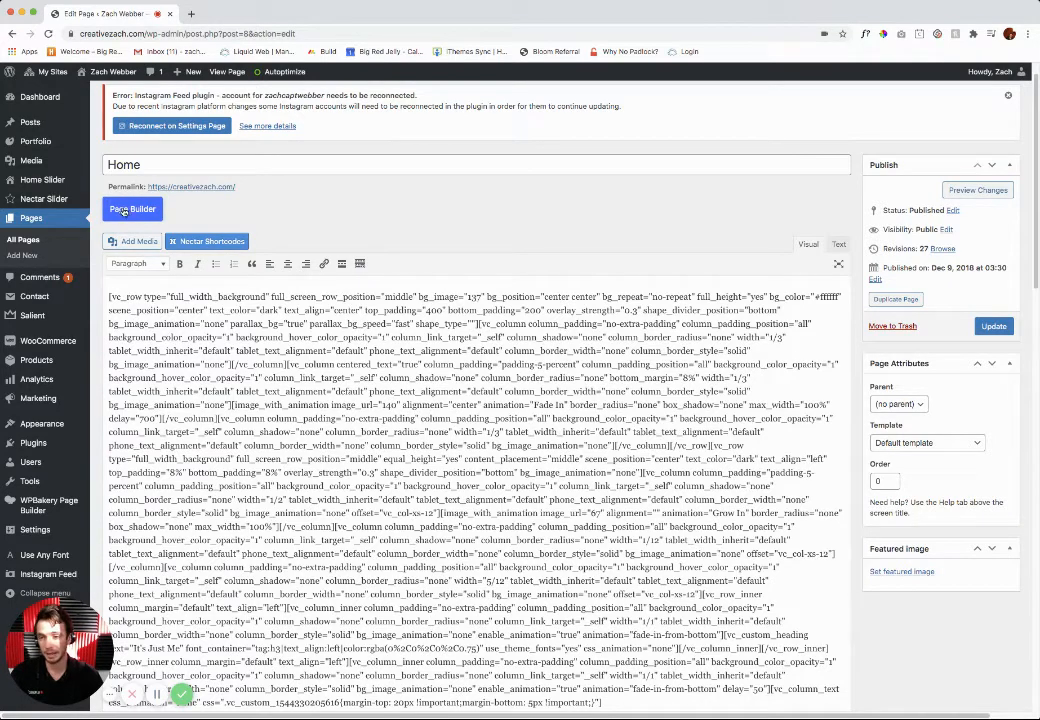
click(131, 211)
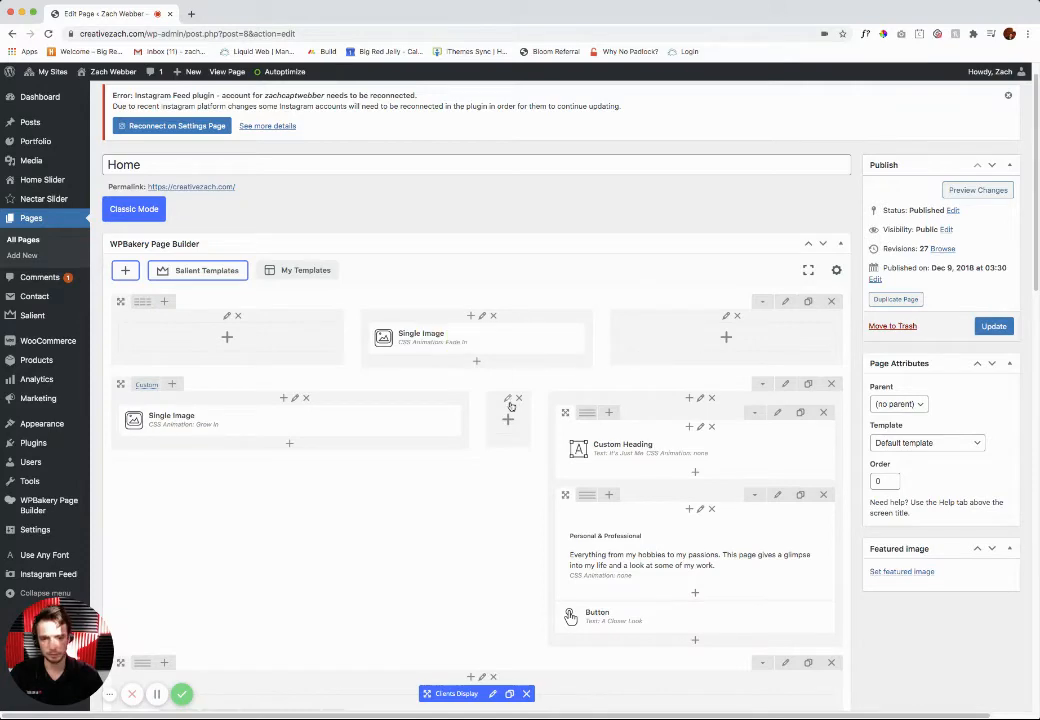
scroll(565, 428, down, 5)
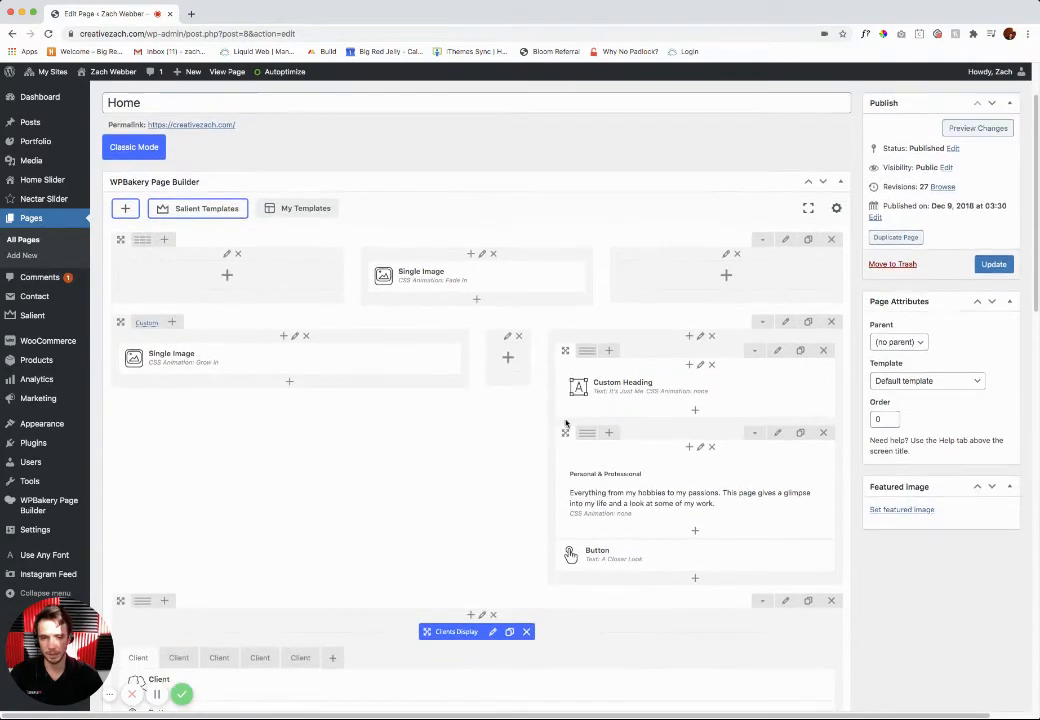
scroll(556, 413, up, 5)
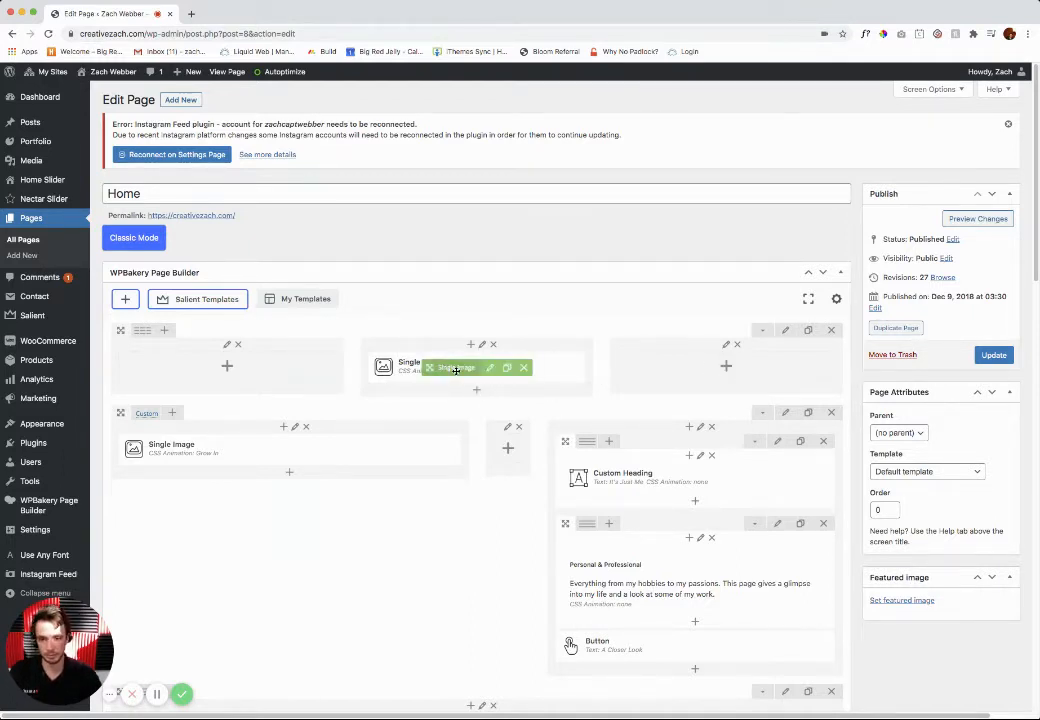
Step: Look at the elements that can be added below the Single Image in the first row, and close the list without adding any
click(477, 393)
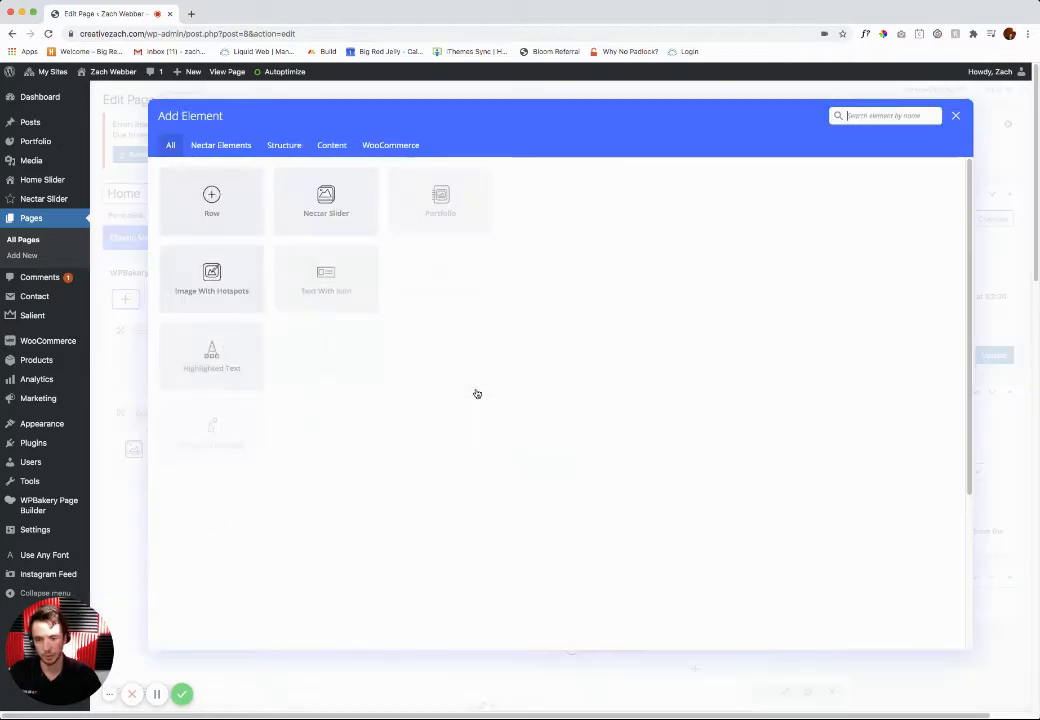
click(956, 118)
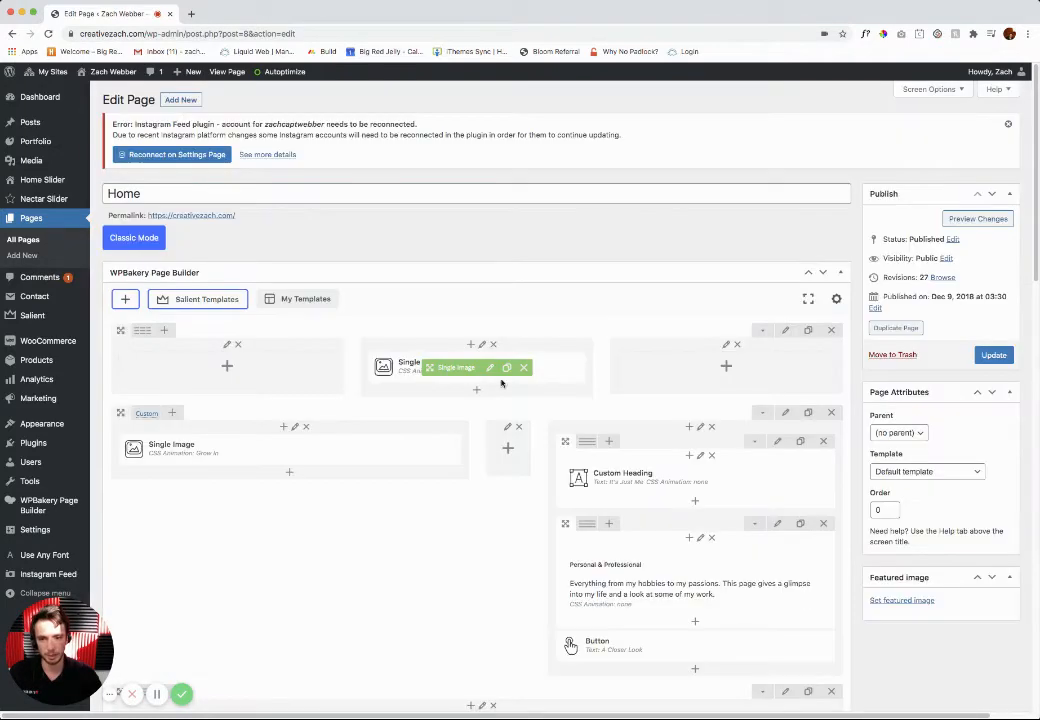
click(476, 394)
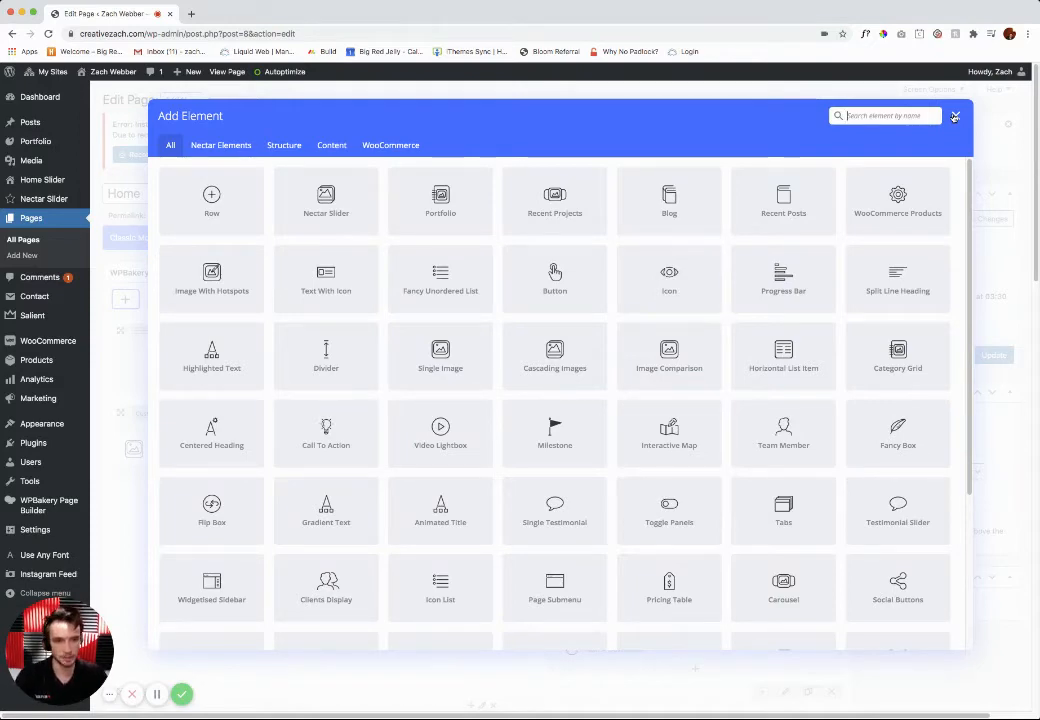
click(955, 116)
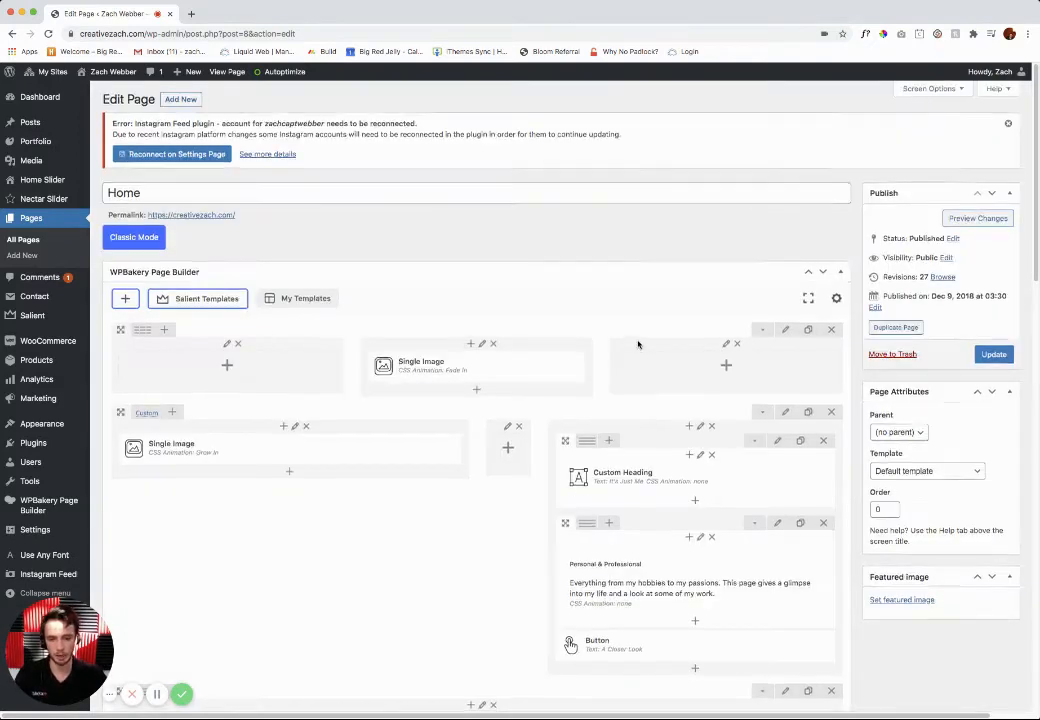
Step: Preview the Home page in its own tab and examine the "It's Just Me" section with its Personal & Professional text
scroll(638, 345, down, 3)
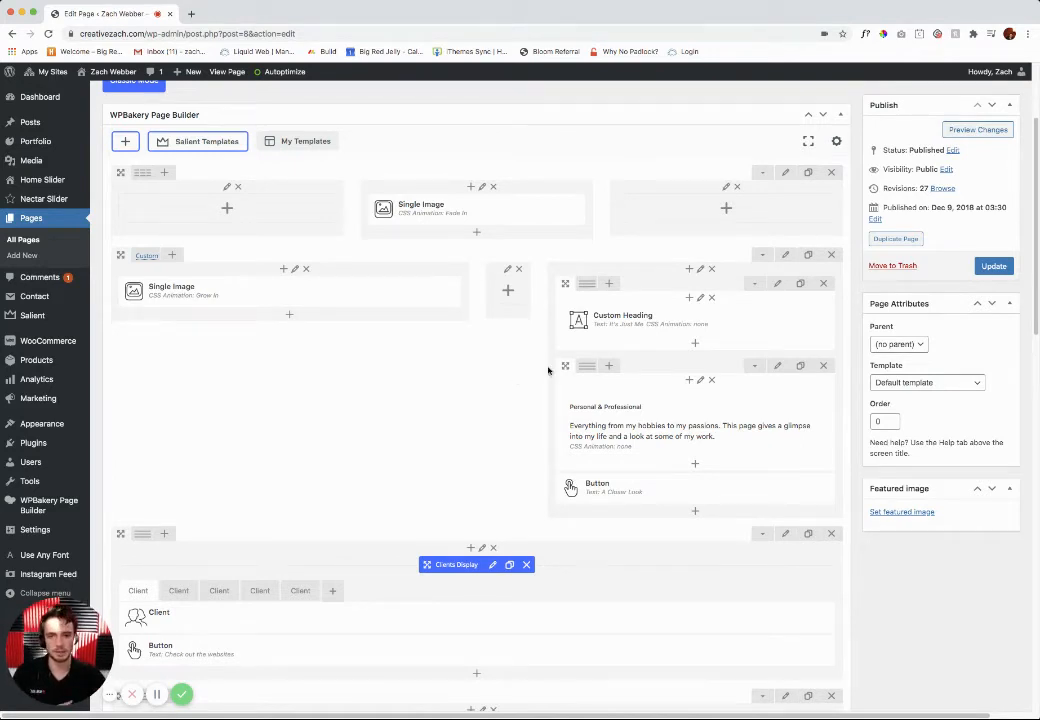
click(977, 130)
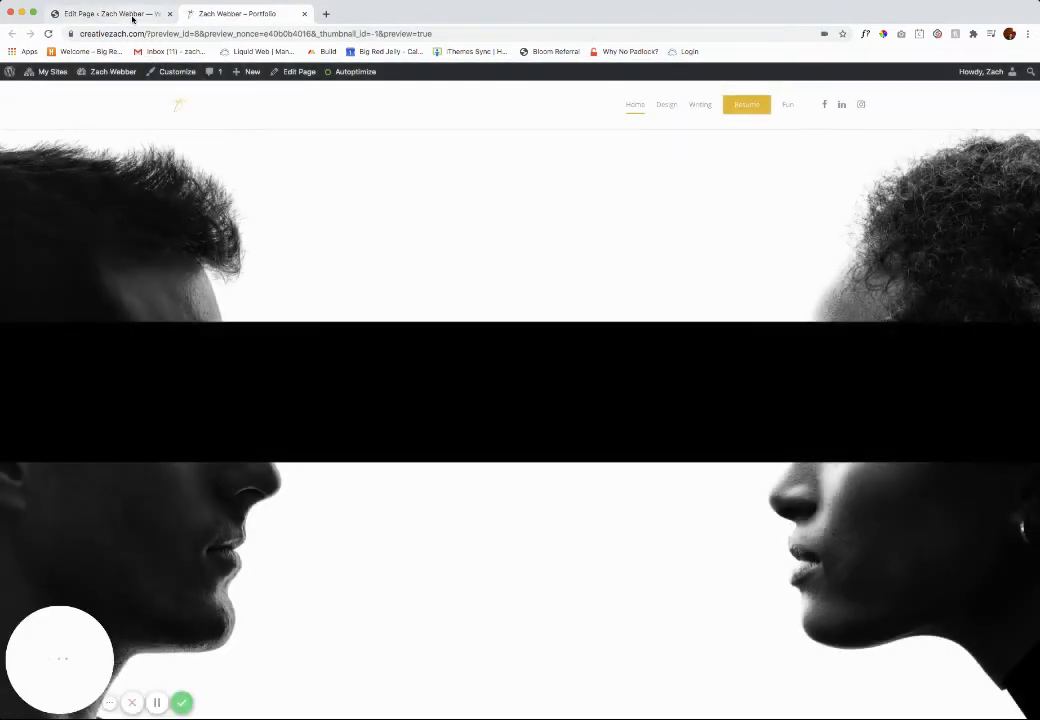
click(133, 15)
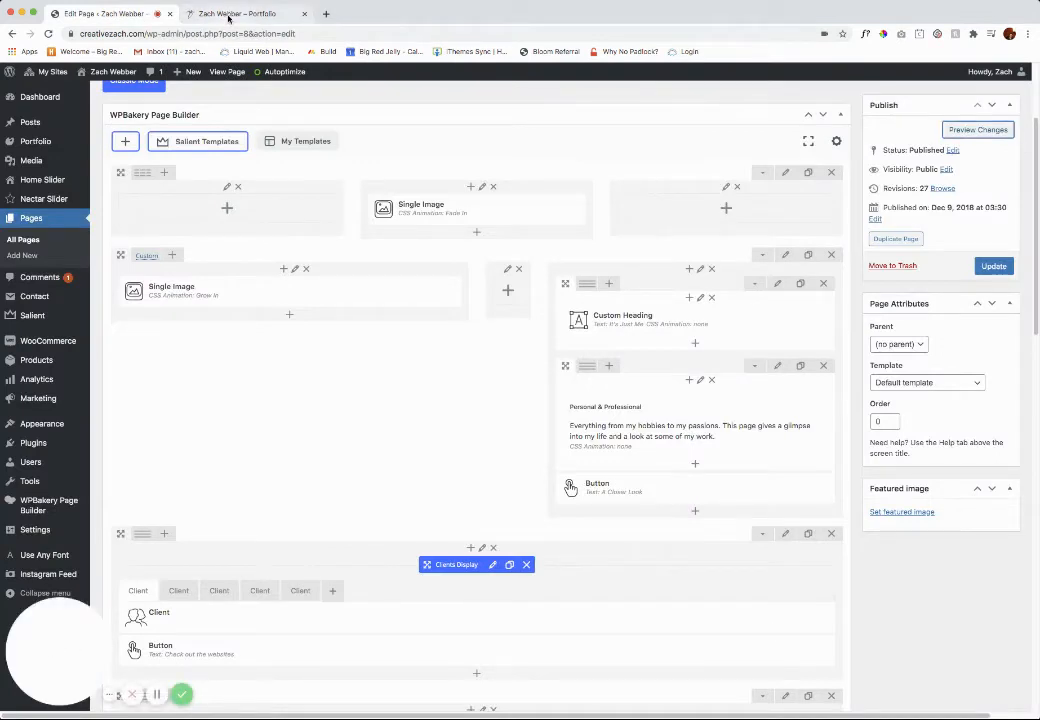
click(228, 15)
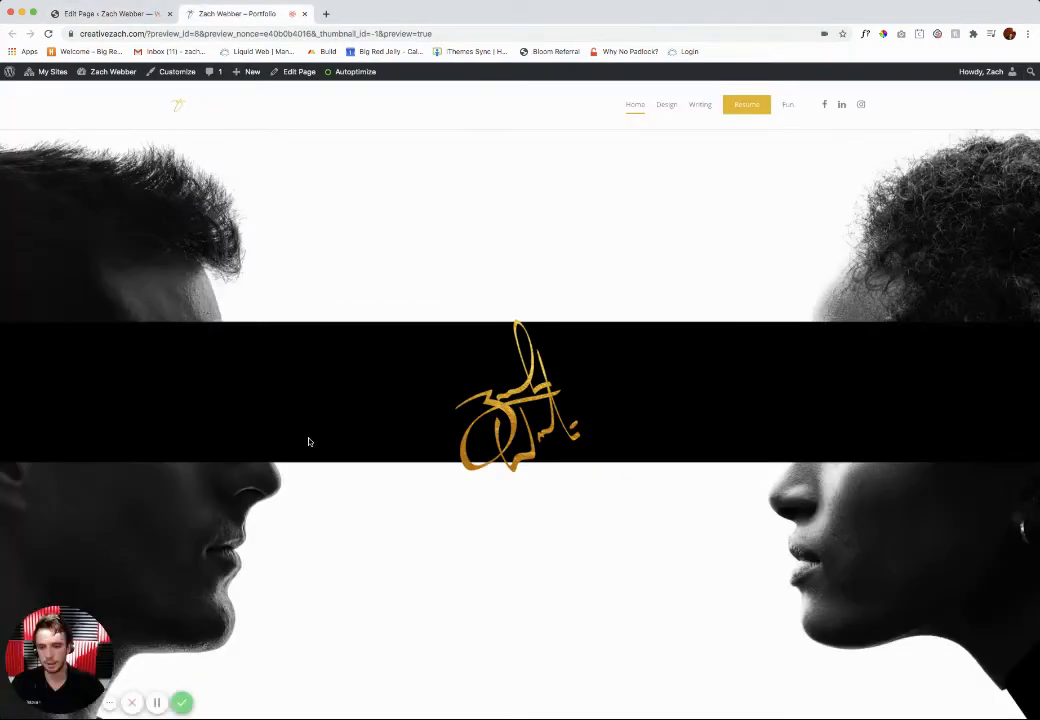
scroll(583, 385, down, 2)
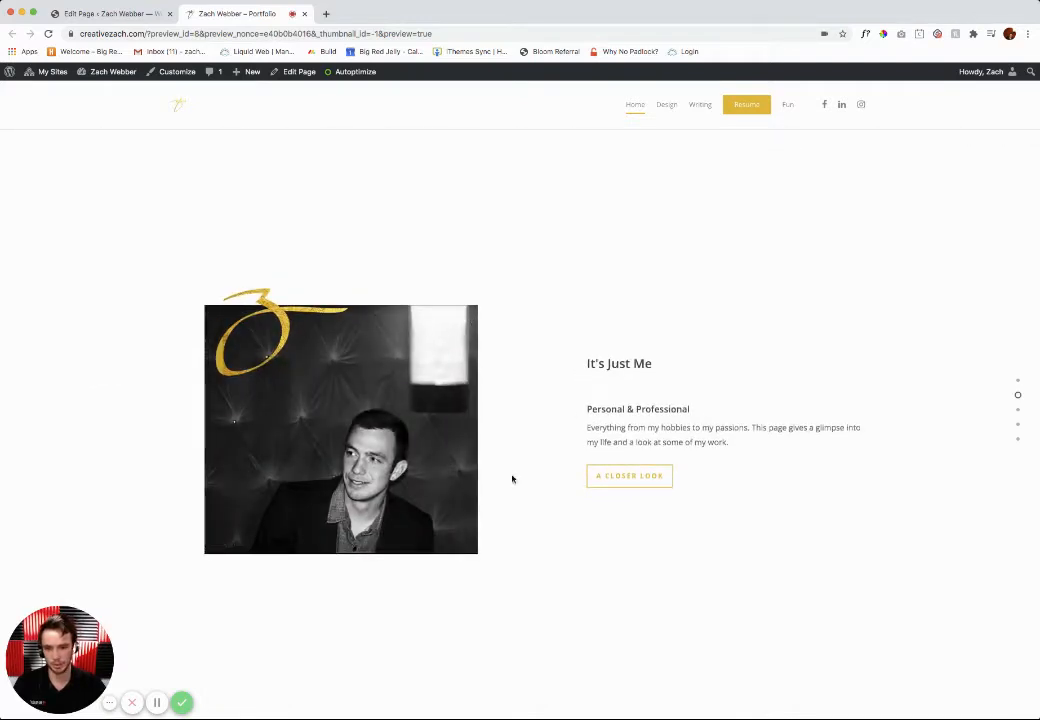
drag(589, 363, 649, 377)
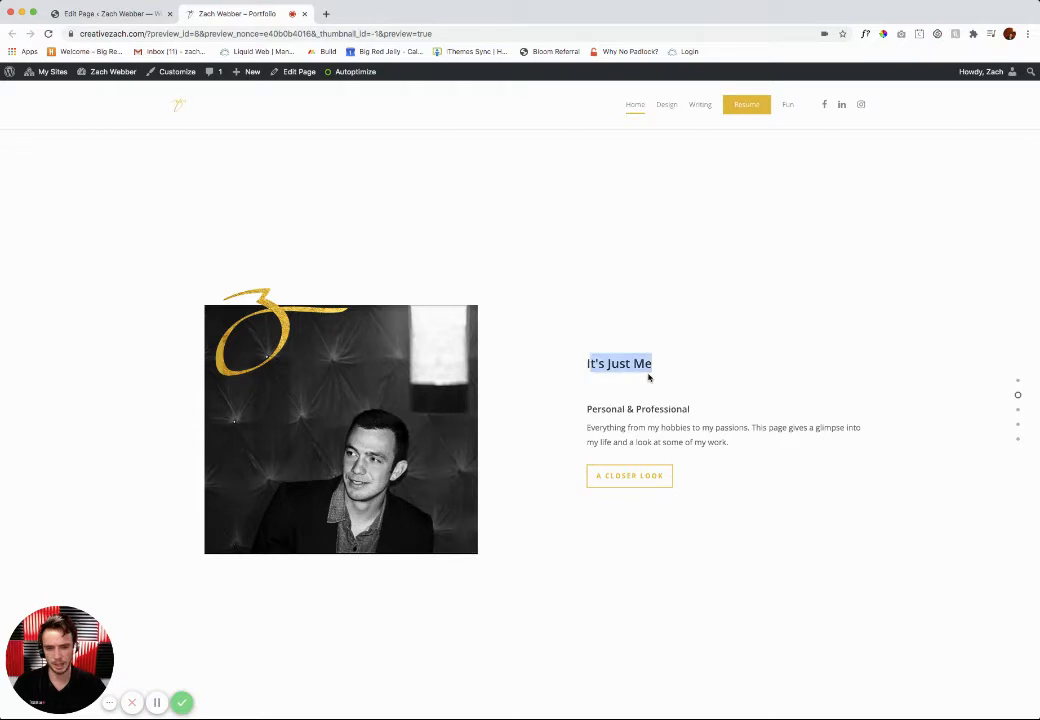
drag(586, 409, 610, 441)
click(613, 423)
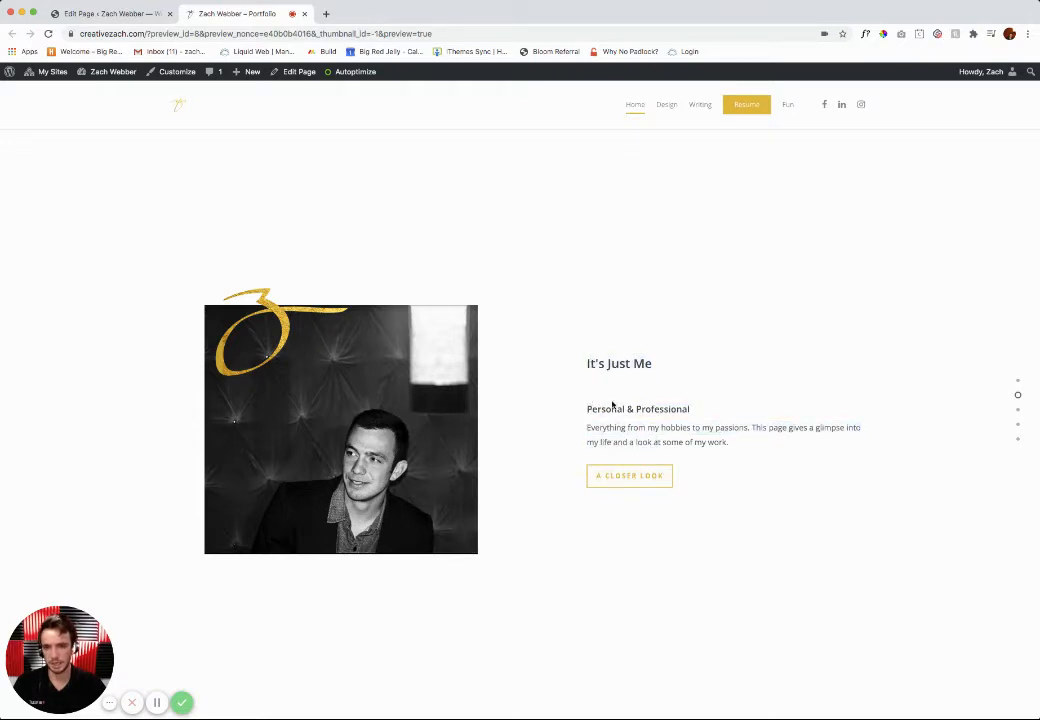
Step: Compare the page builder's heading and text elements with the matching heading and paragraph in the Home page preview
click(123, 14)
scroll(478, 244, up, 3)
click(530, 275)
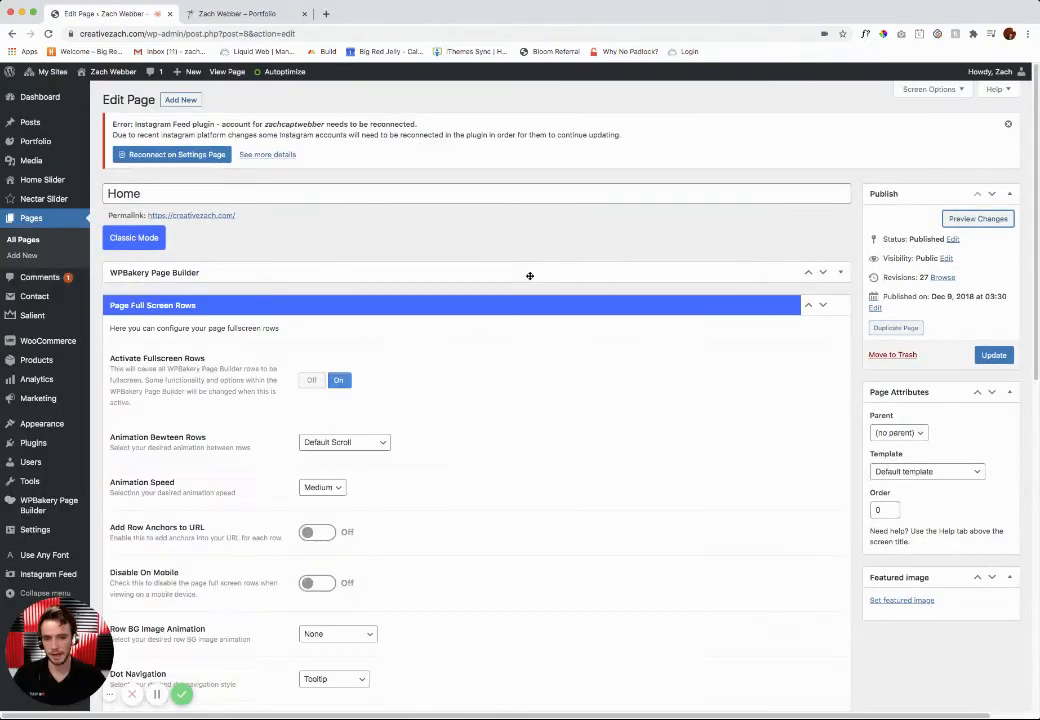
click(569, 272)
scroll(491, 370, down, 1)
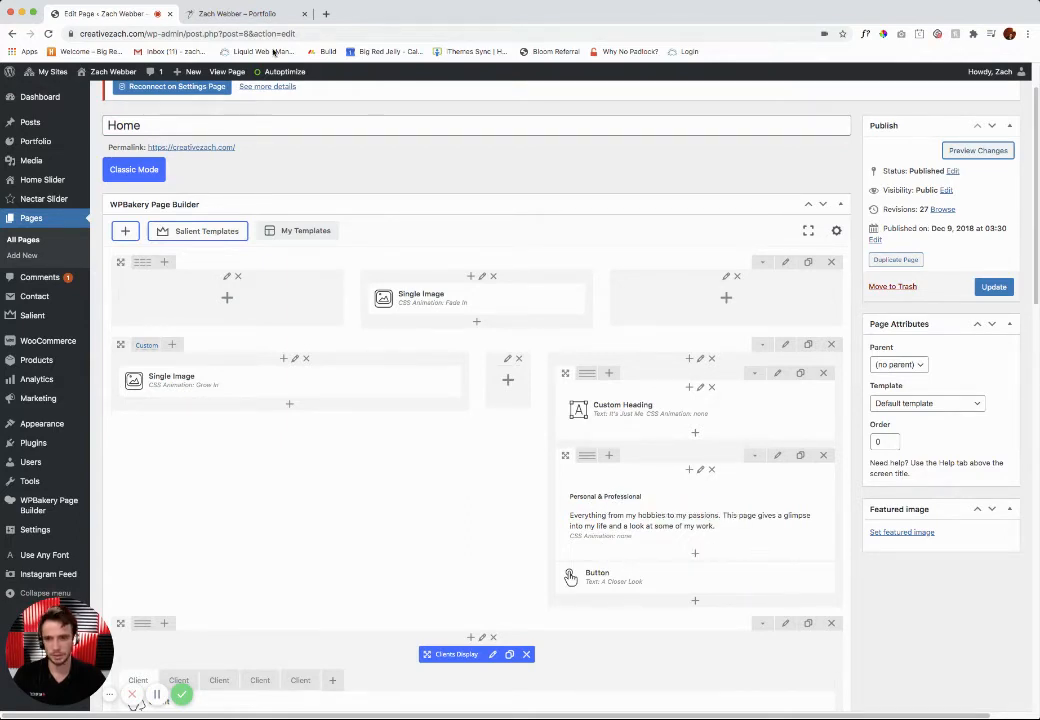
click(235, 14)
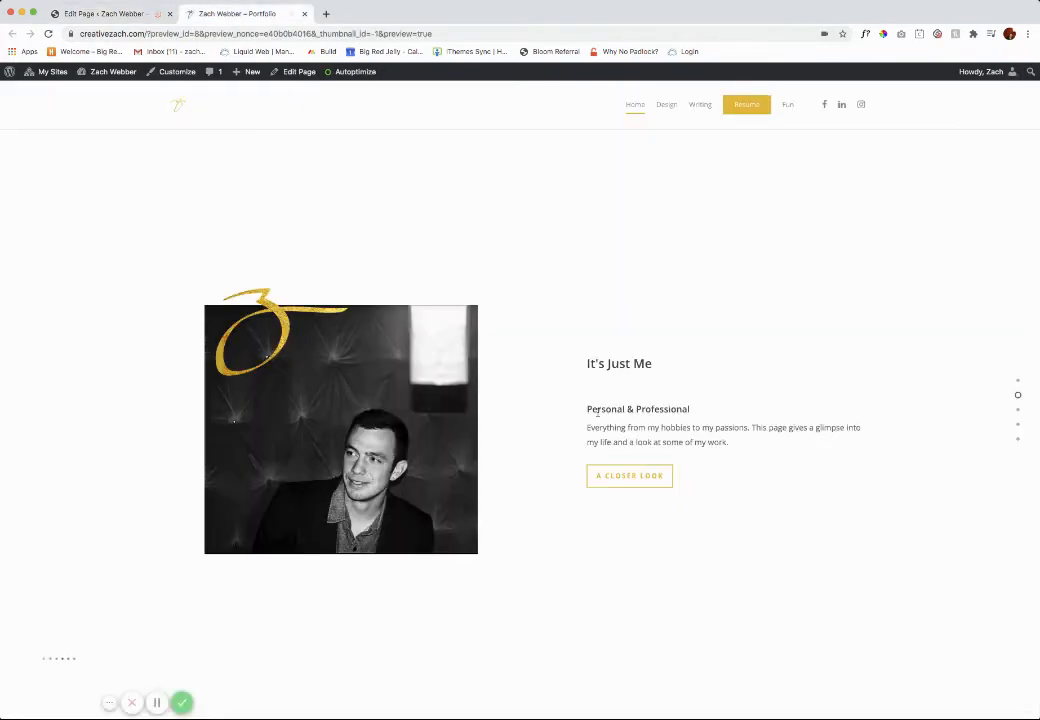
double_click(608, 363)
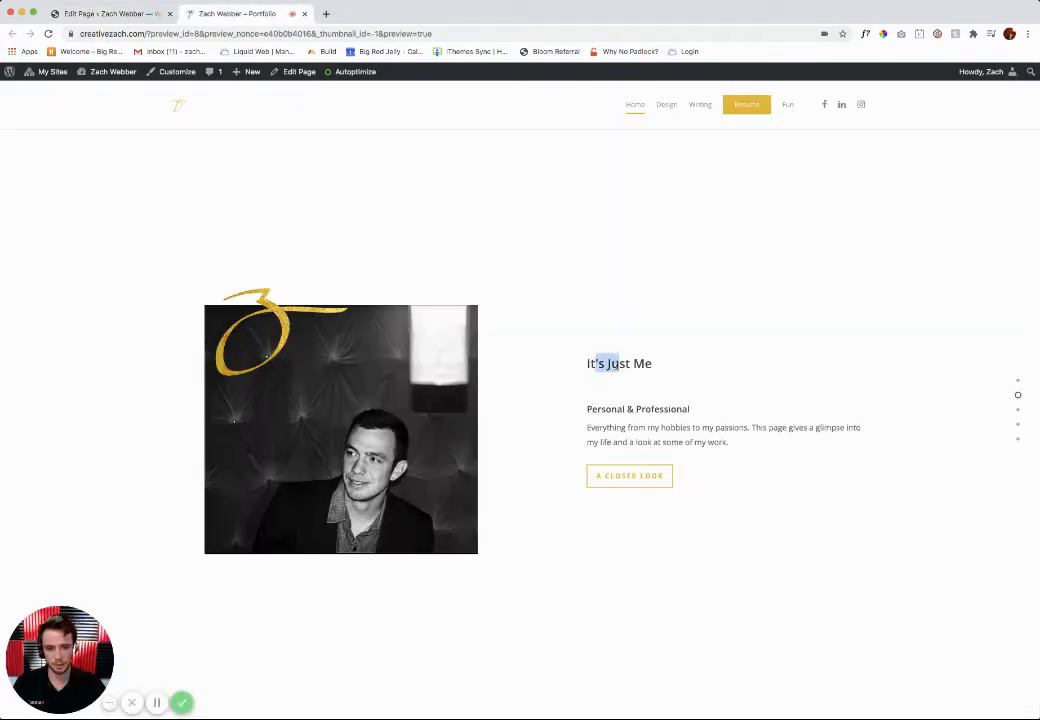
drag(589, 406, 660, 437)
click(660, 437)
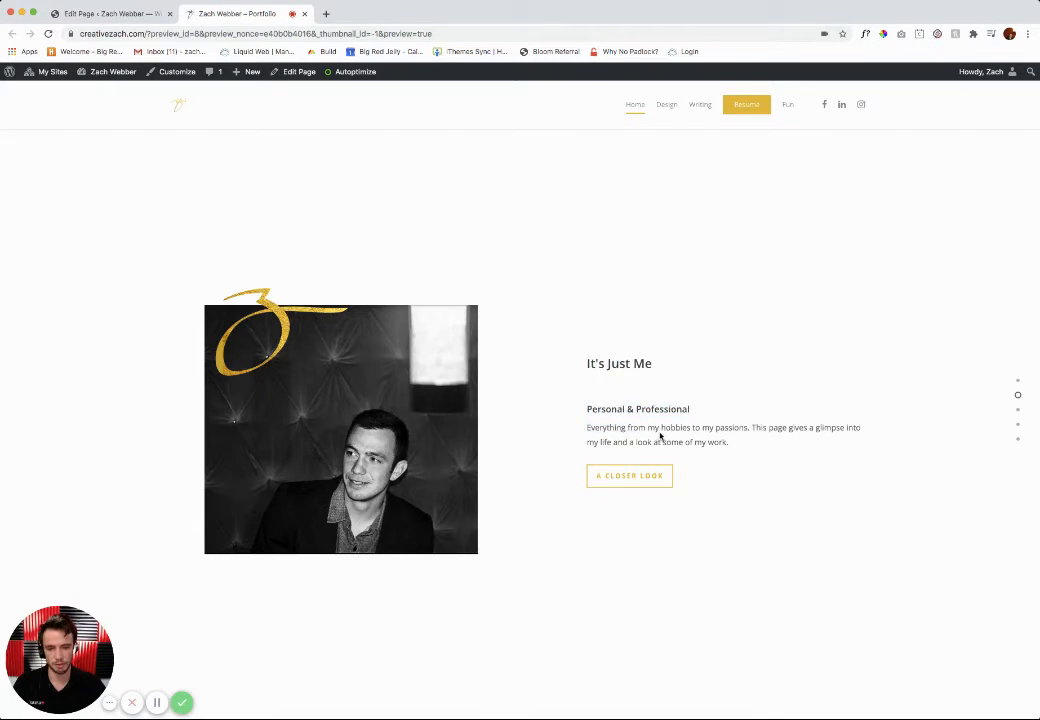
Step: Add the sentence "I can add new content here." to the end of the Personal & Professional text block and save the block
click(84, 14)
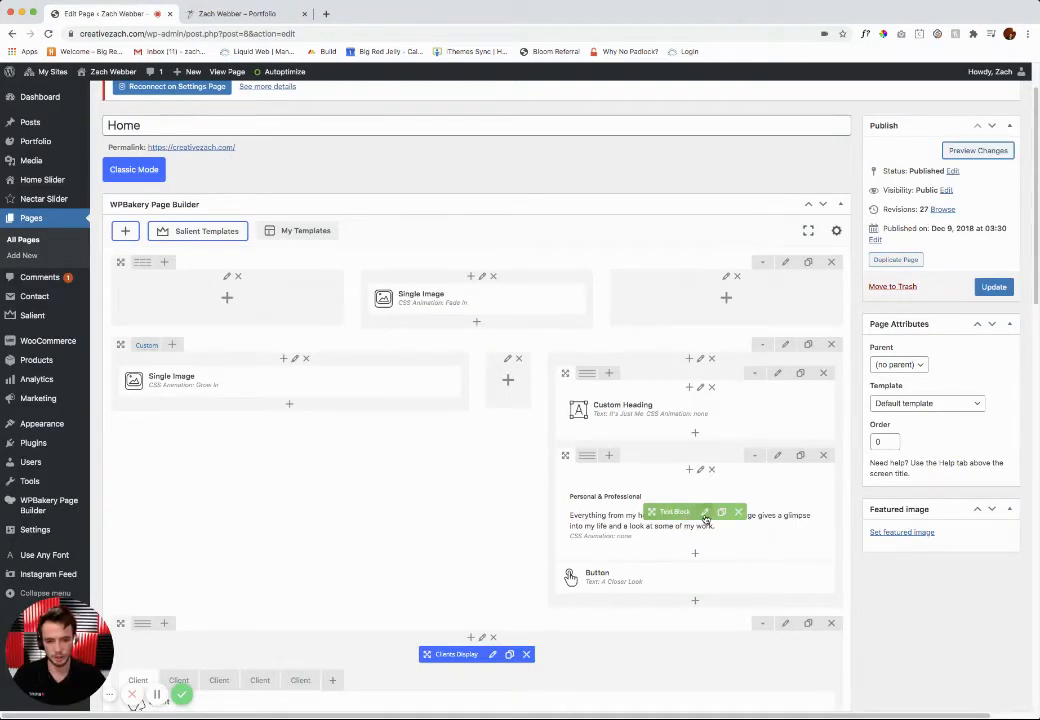
click(704, 513)
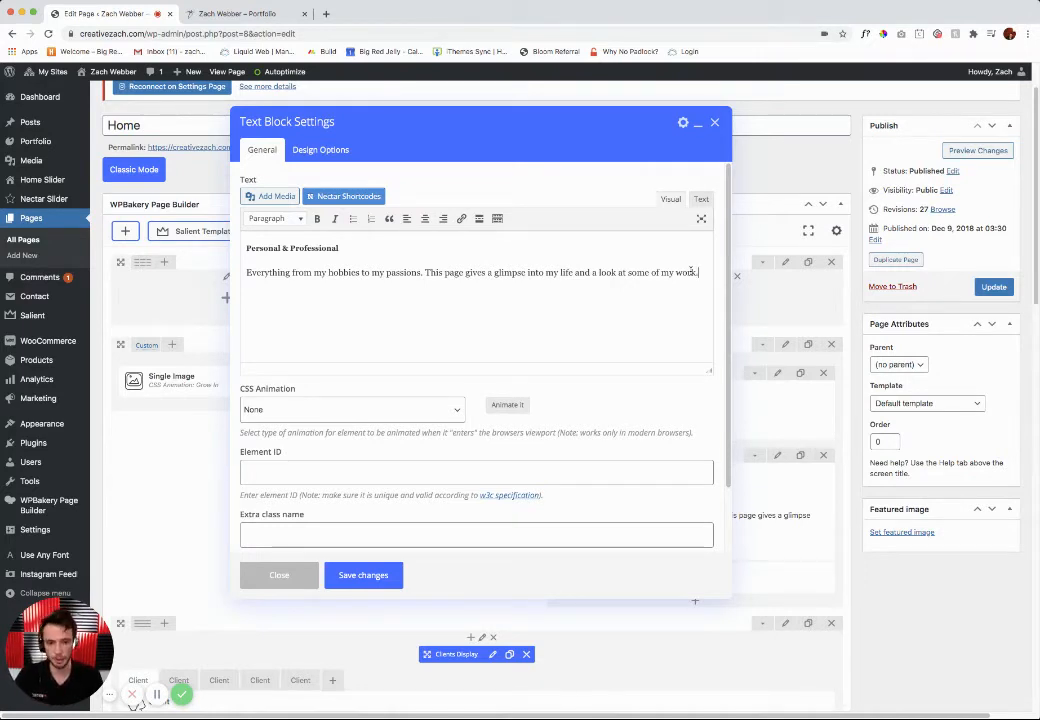
text(I)
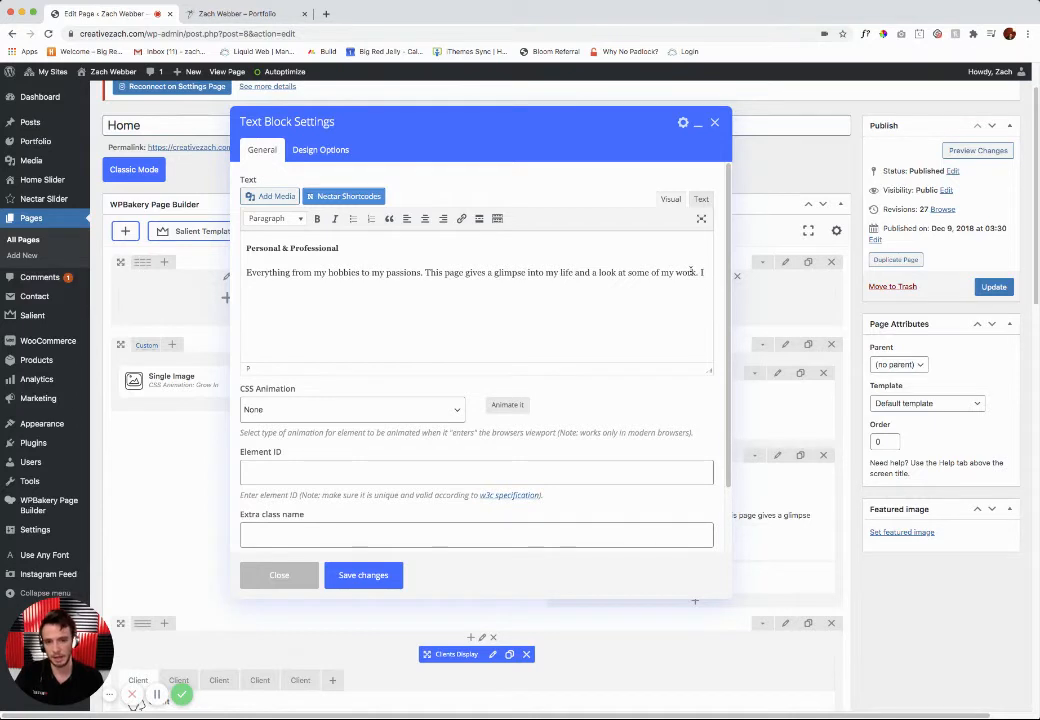
text( can add new content here.)
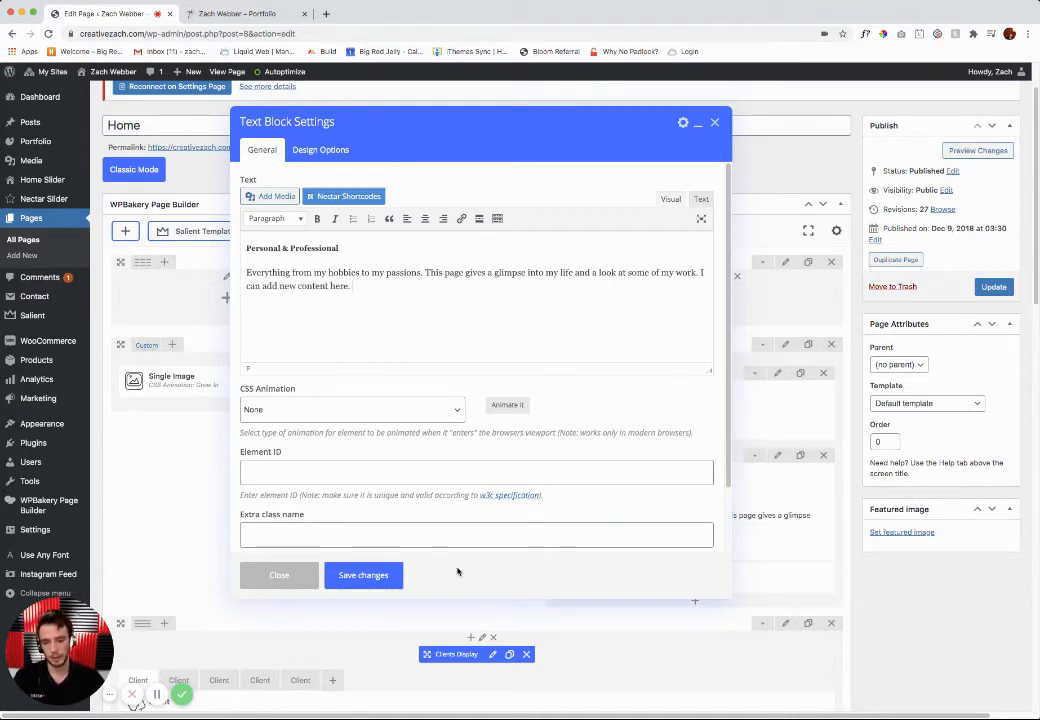
click(370, 574)
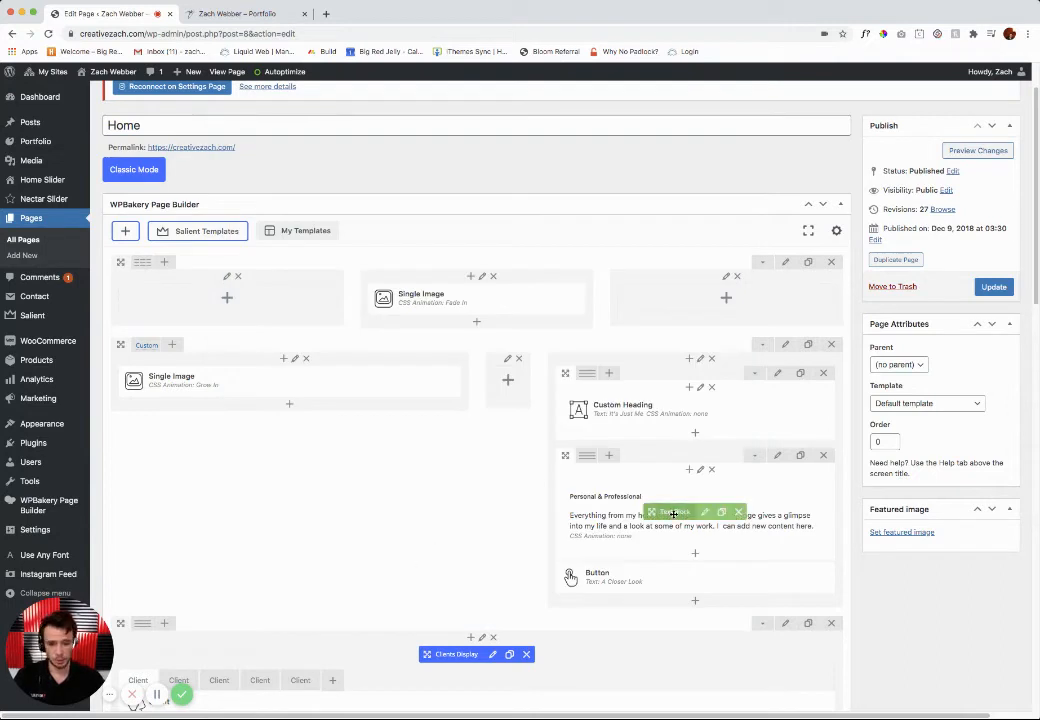
Step: Examine the link URL and text settings of the "A Closer Look" button, close them unchanged, and look over the page's other rows
scroll(570, 575, down, 1)
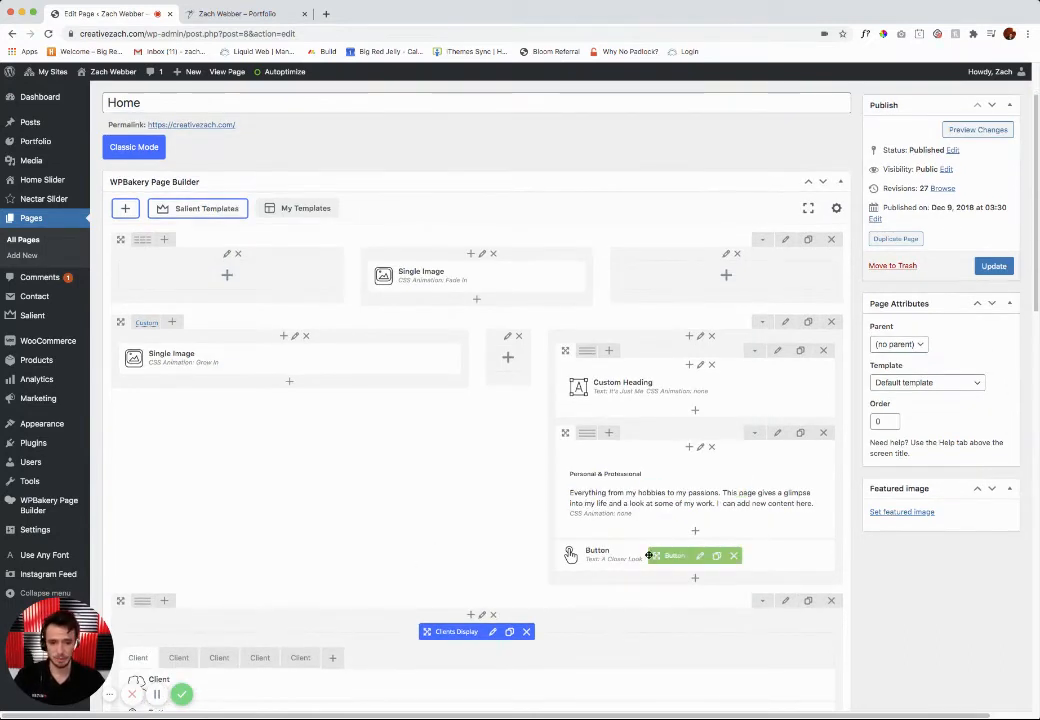
click(700, 556)
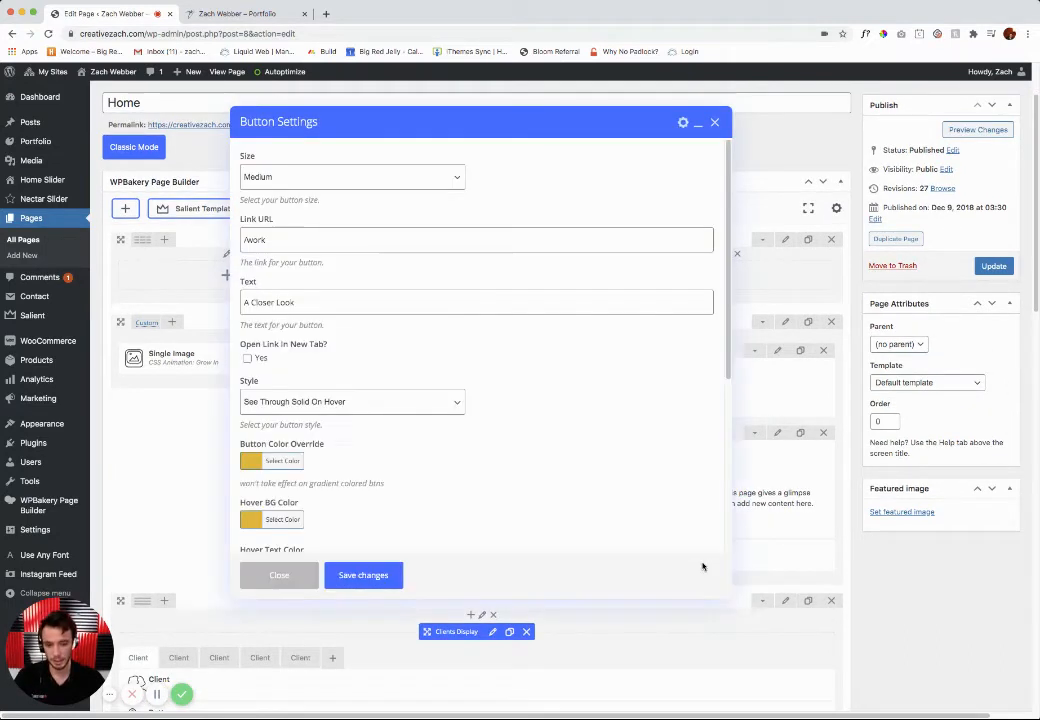
triple_click(277, 240)
click(278, 246)
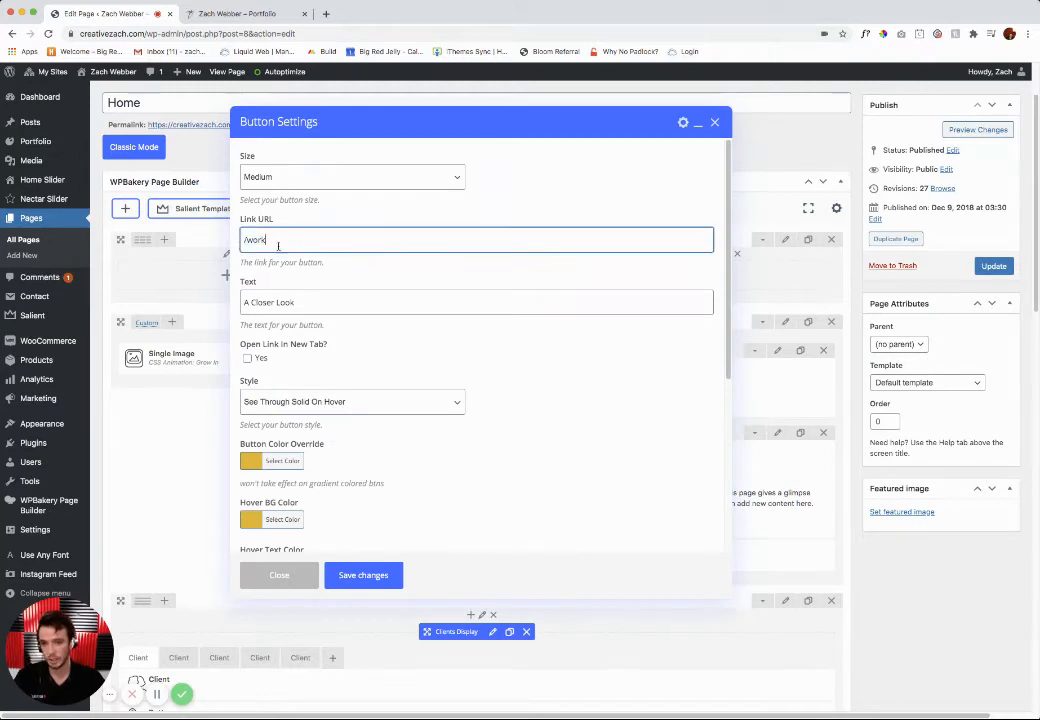
triple_click(315, 303)
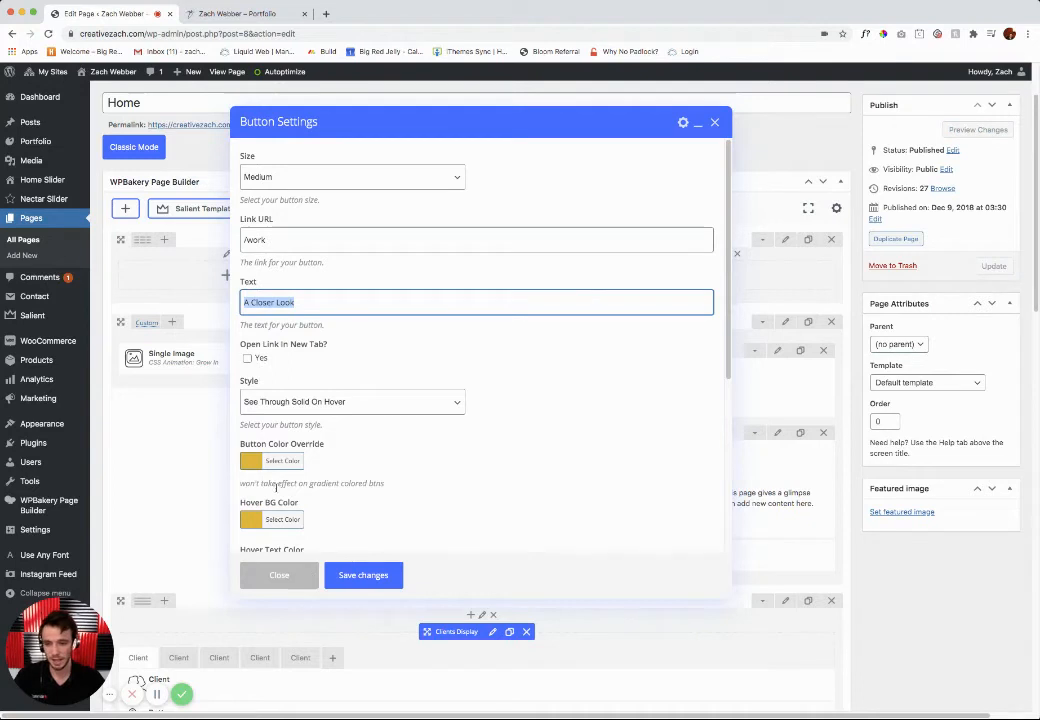
click(279, 575)
scroll(520, 540, down, 2)
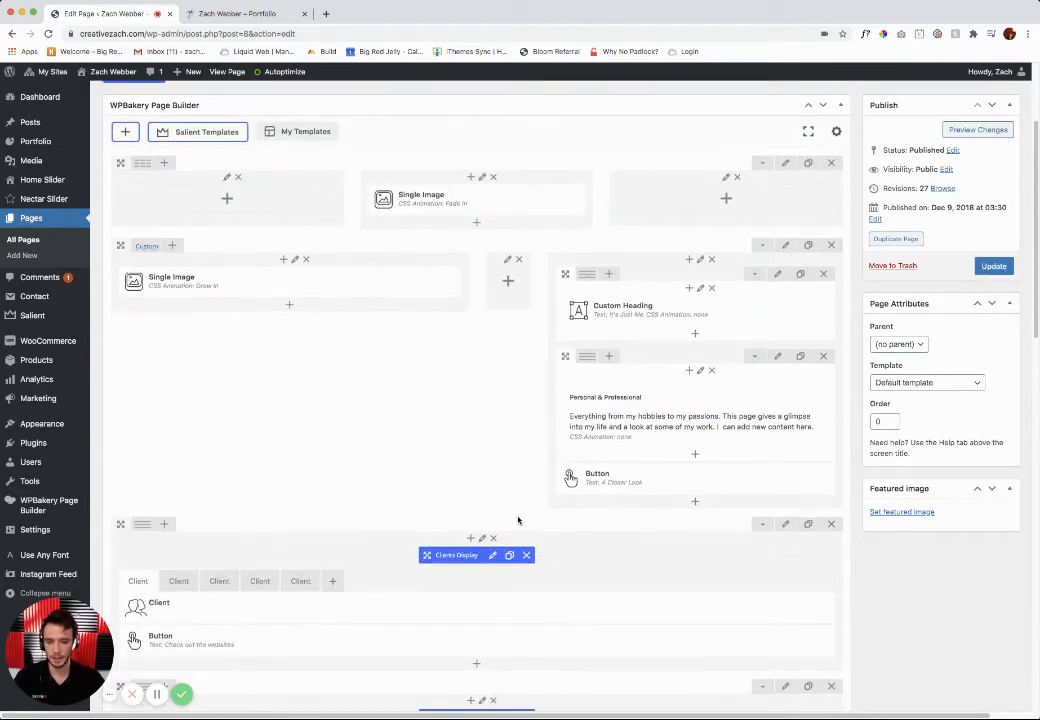
scroll(518, 520, down, 3)
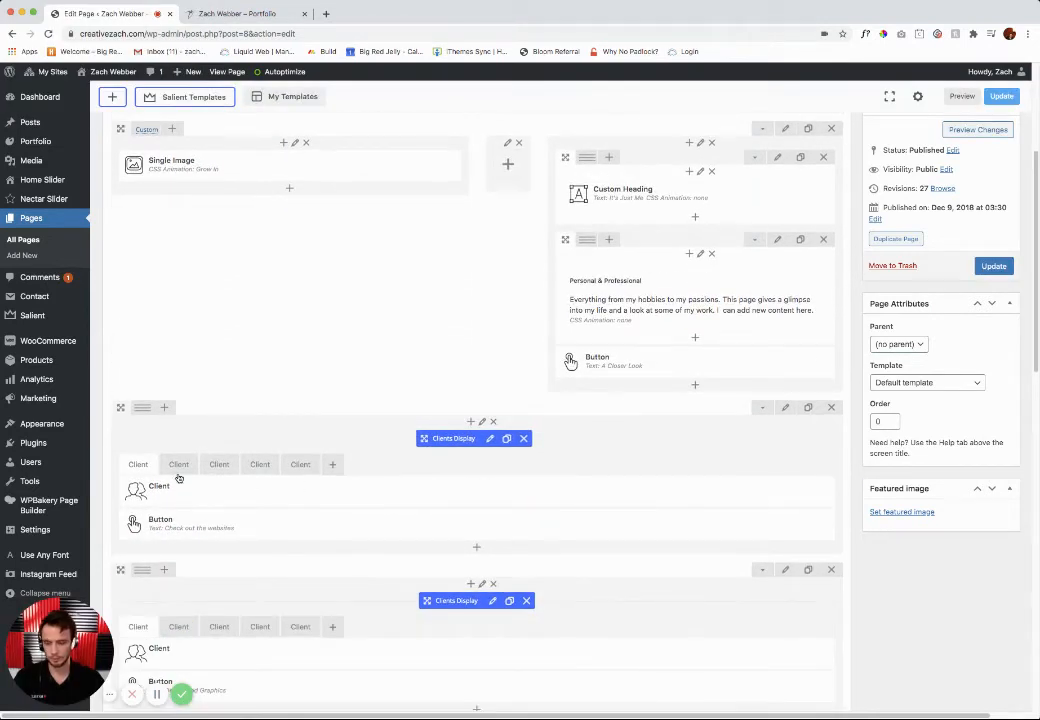
scroll(271, 436, up, 5)
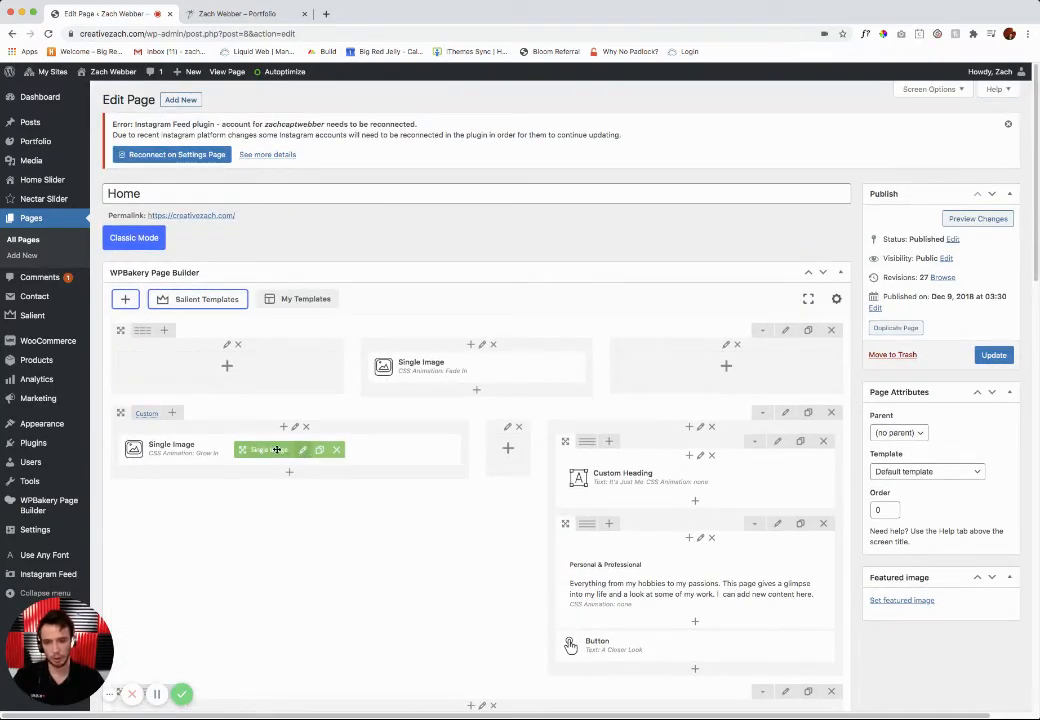
Step: Open the settings of the single image beside the "It's Just Me" heading and examine its alignment and CSS animation options
click(304, 452)
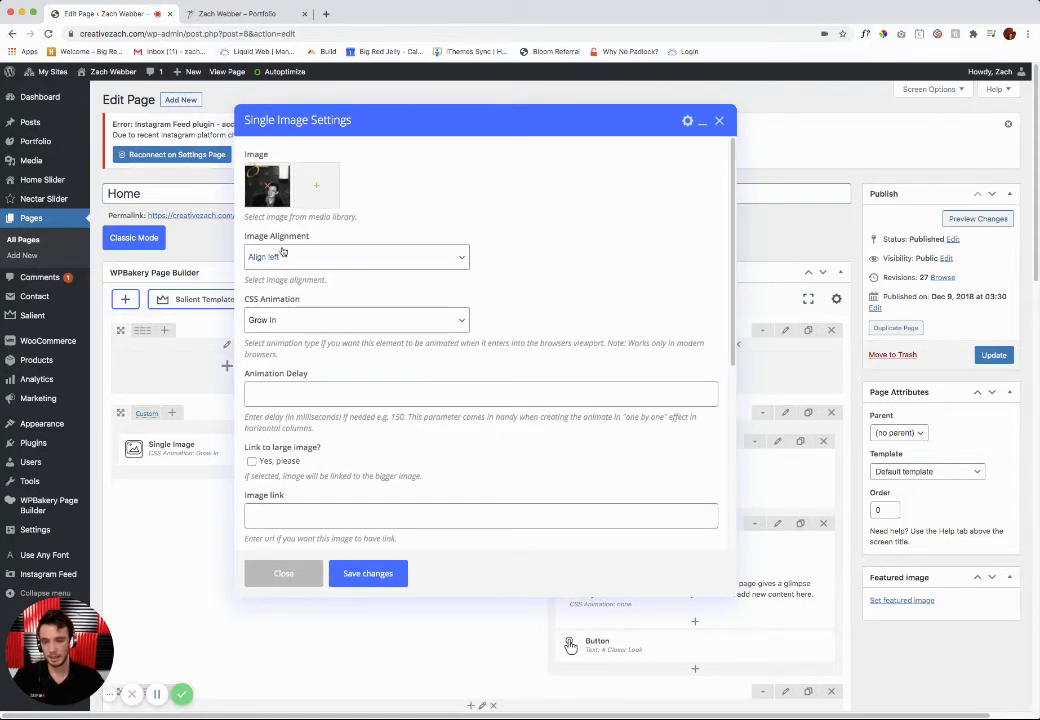
scroll(320, 329, down, 2)
scroll(320, 329, down, 4)
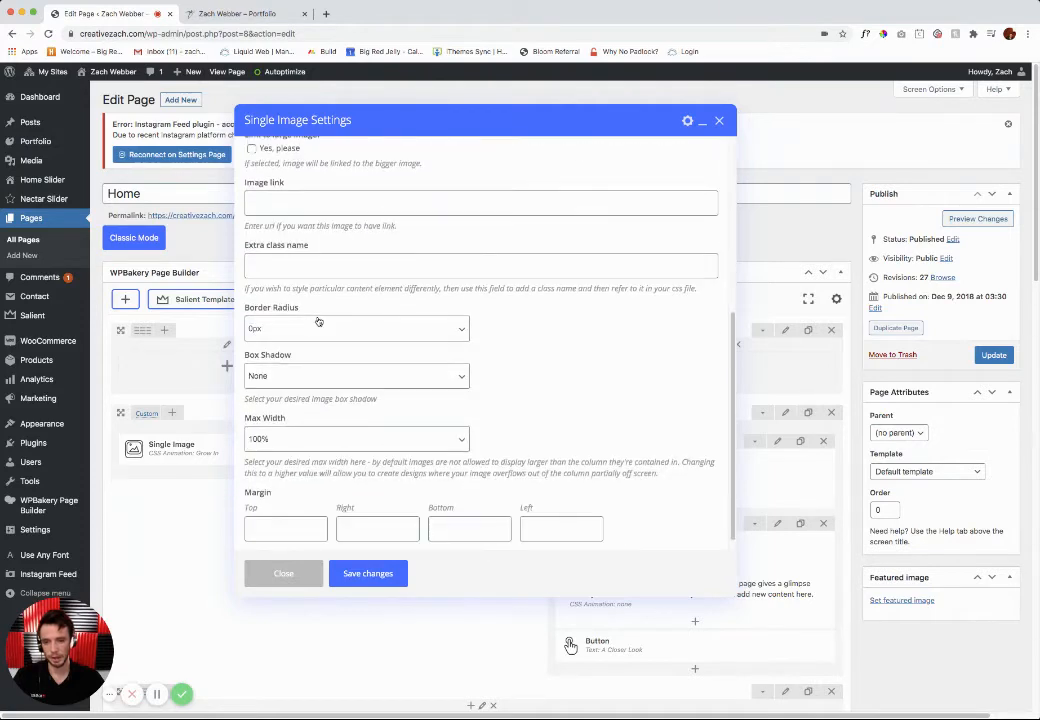
scroll(300, 300, up, 4)
click(280, 272)
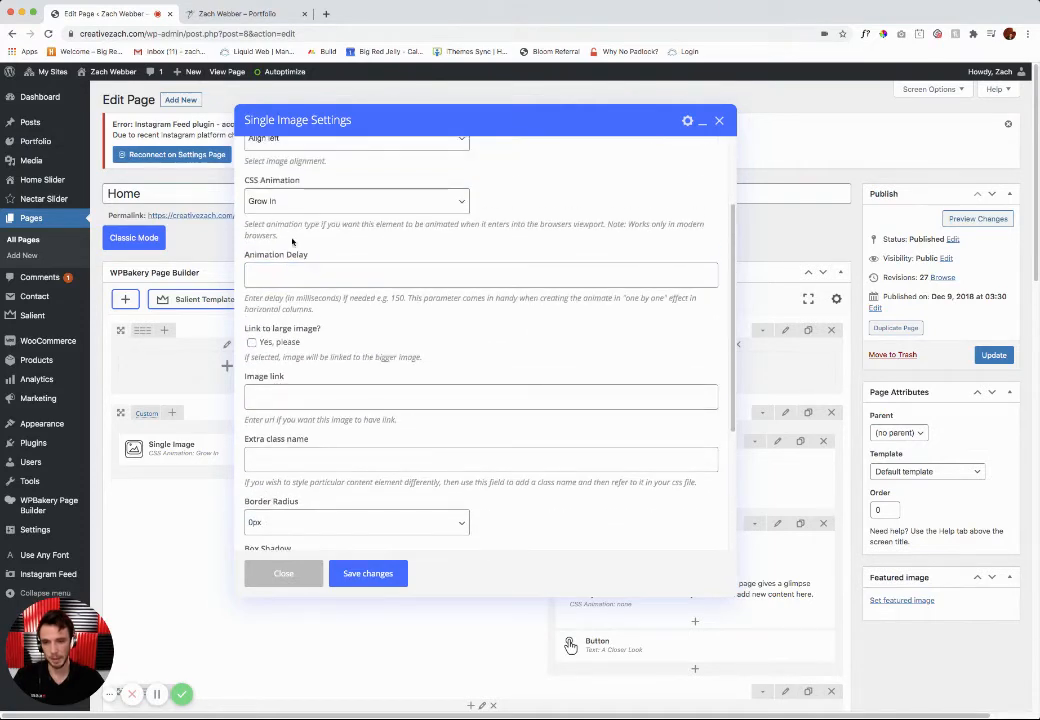
click(278, 204)
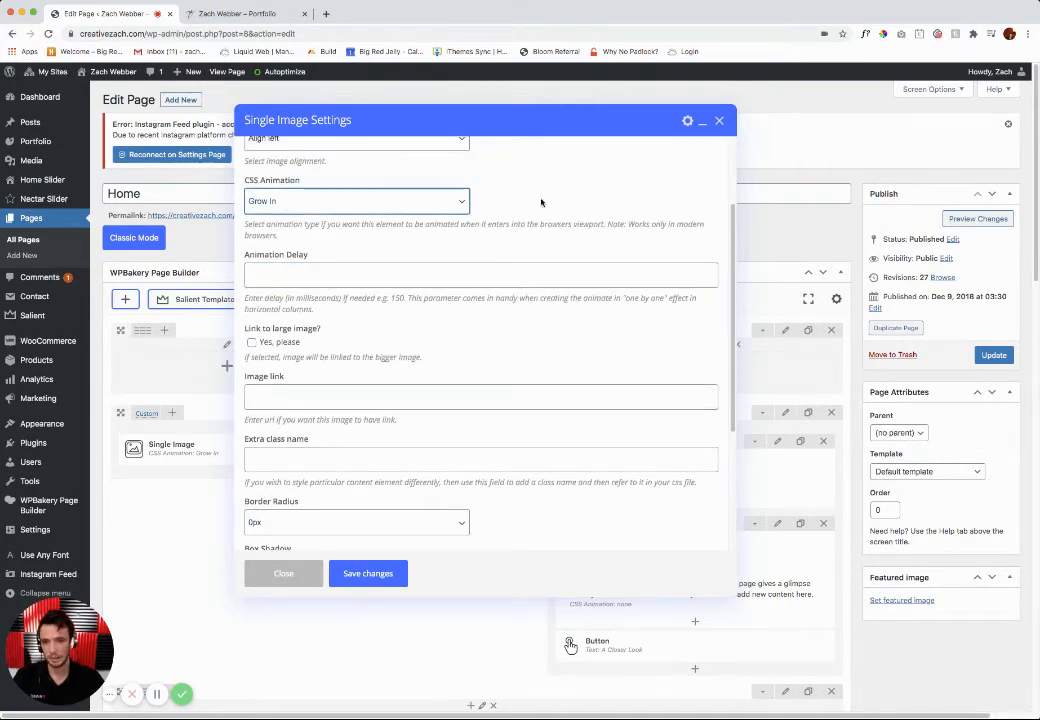
scroll(355, 292, down, 1)
scroll(354, 292, down, 1)
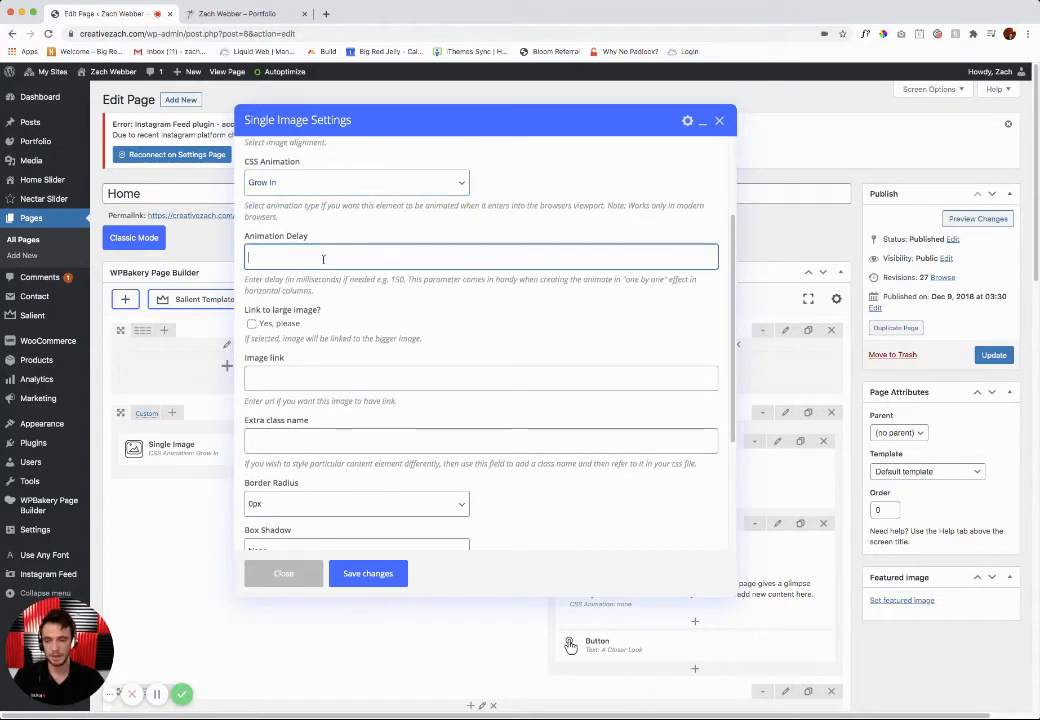
Step: Review the image's animation delay, link, border, width and margin settings, and save the element without changing anything
click(323, 259)
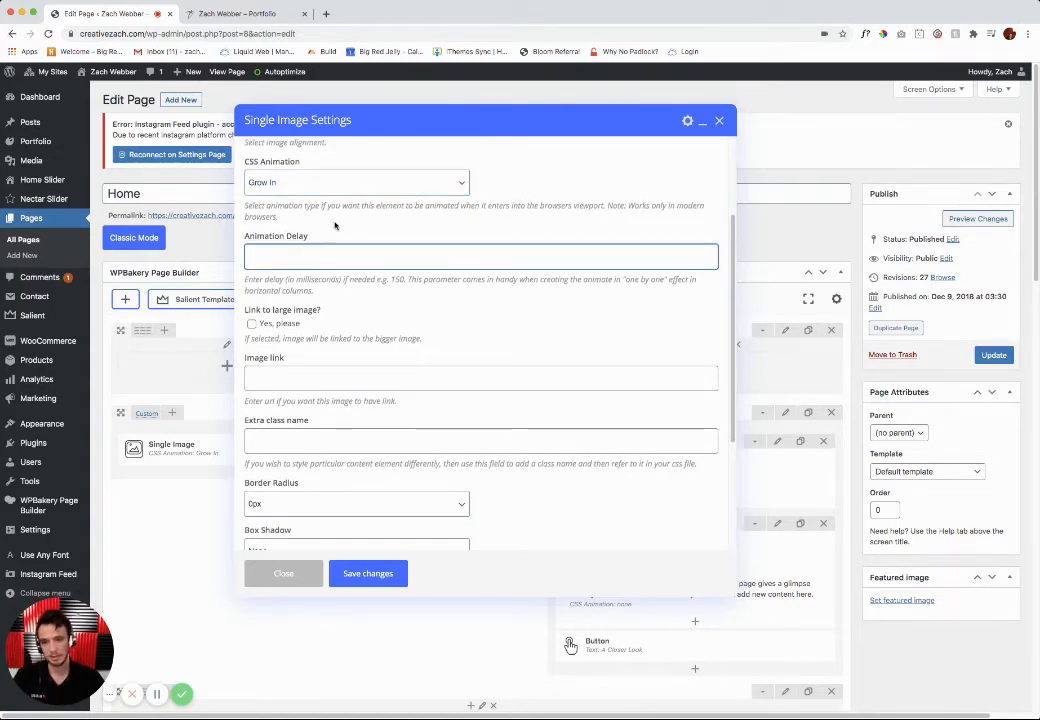
click(348, 217)
scroll(359, 324, down, 1)
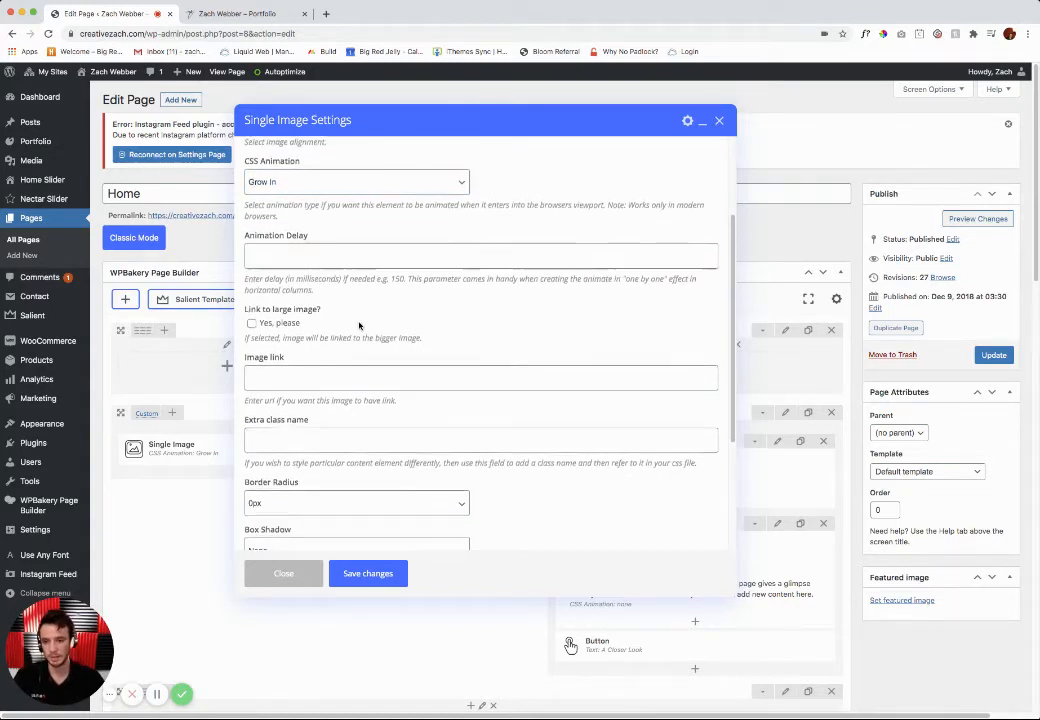
scroll(350, 320, down, 1)
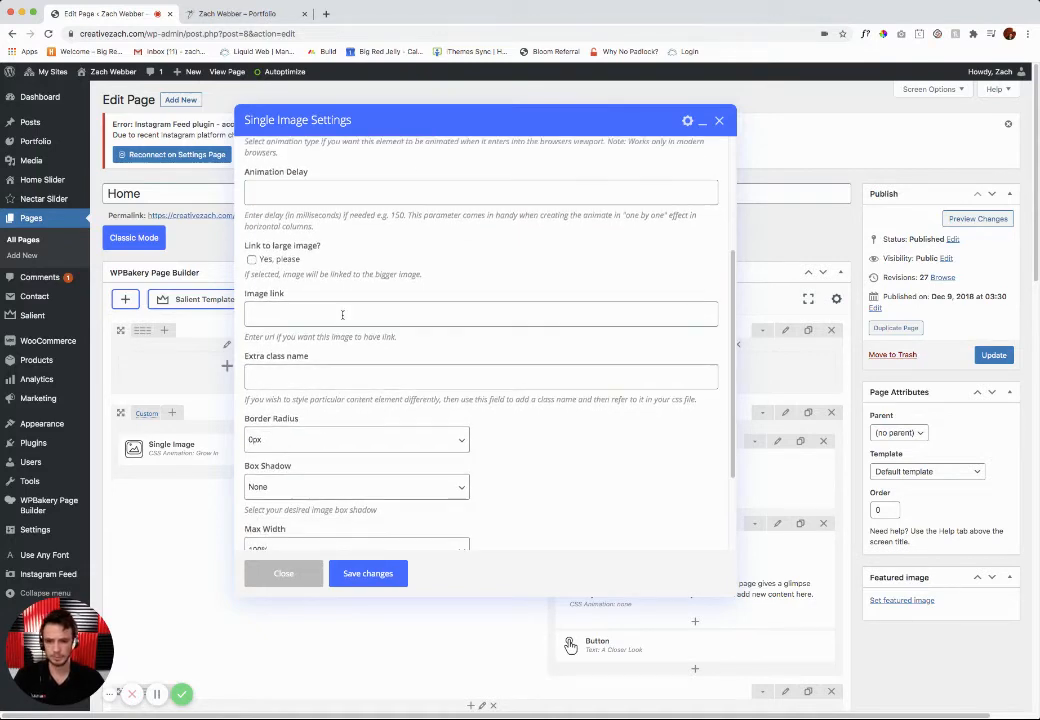
click(297, 313)
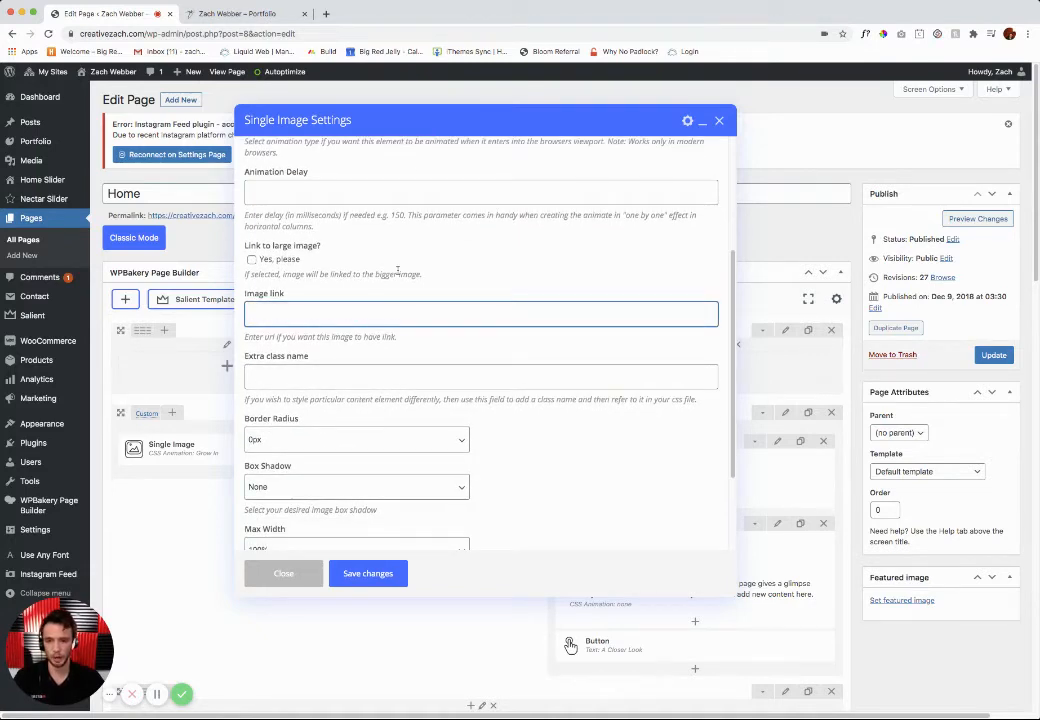
click(399, 270)
scroll(288, 384, down, 4)
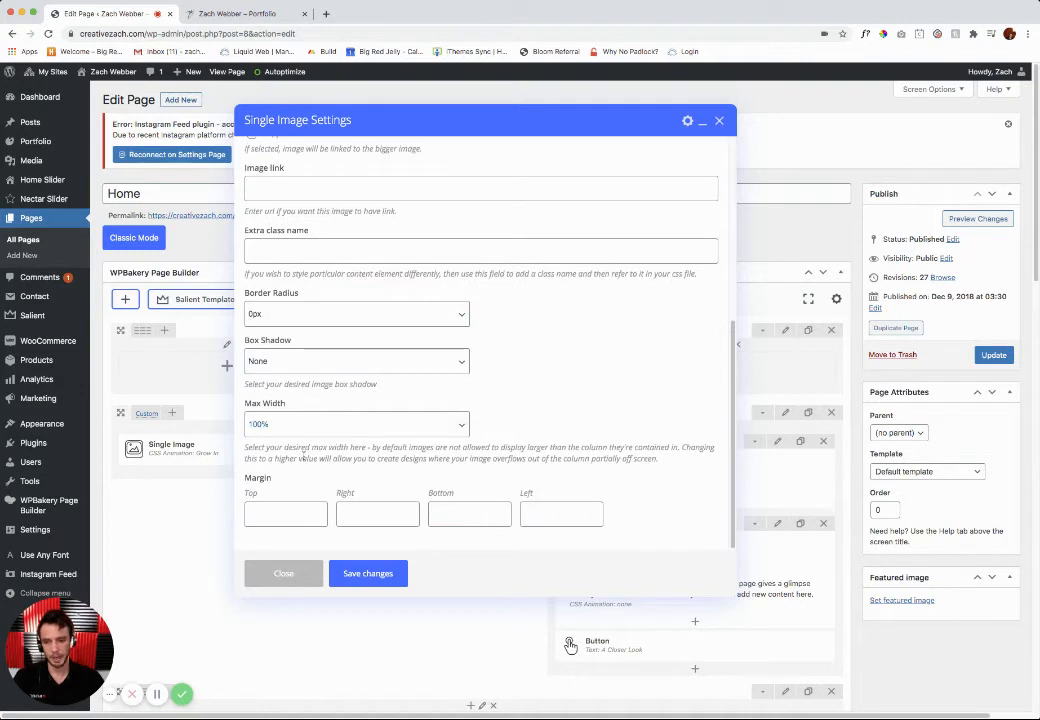
click(364, 574)
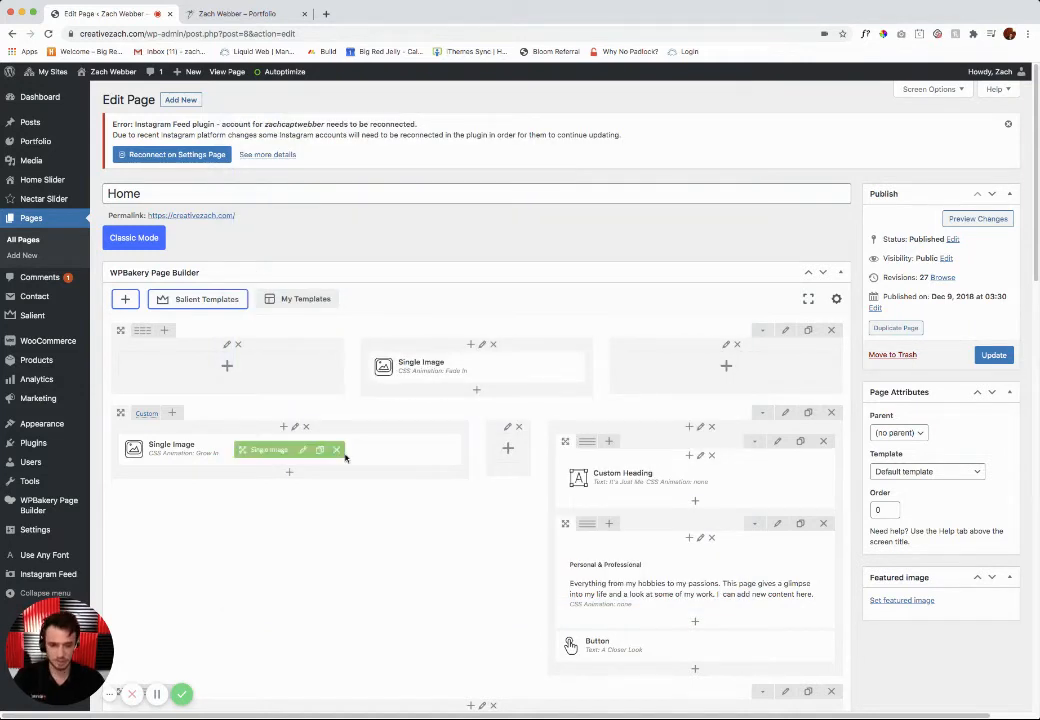
Step: Preview the Home page changes and check the heading and the edited Personal & Professional text in the "It's Just Me" section
mouse_move(693, 481)
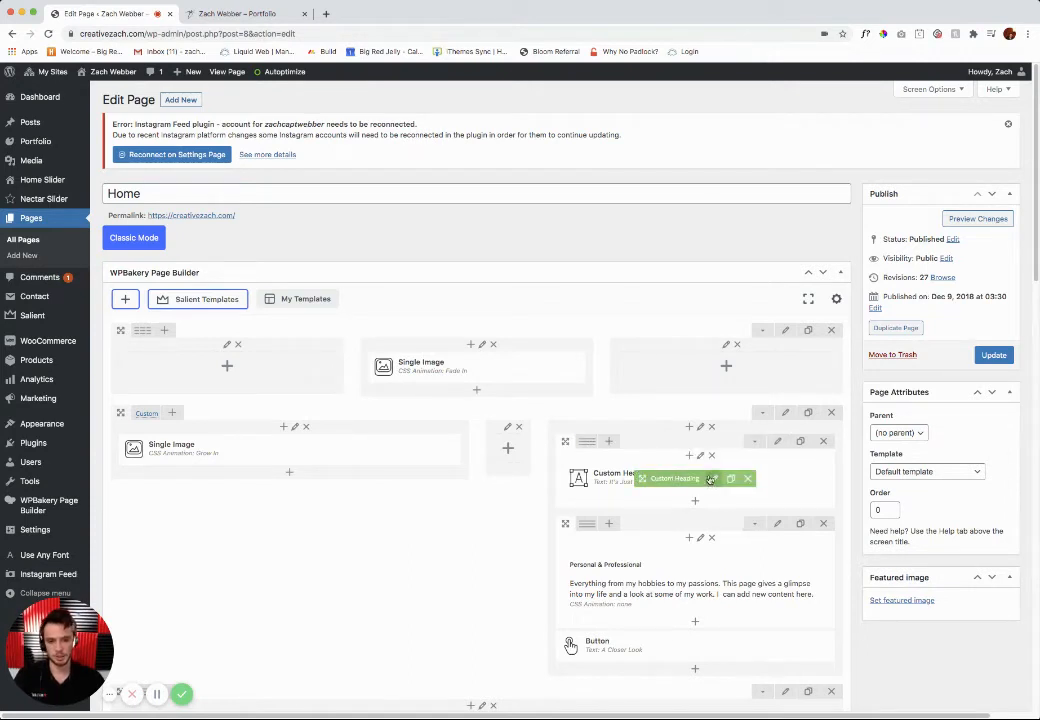
mouse_move(475, 368)
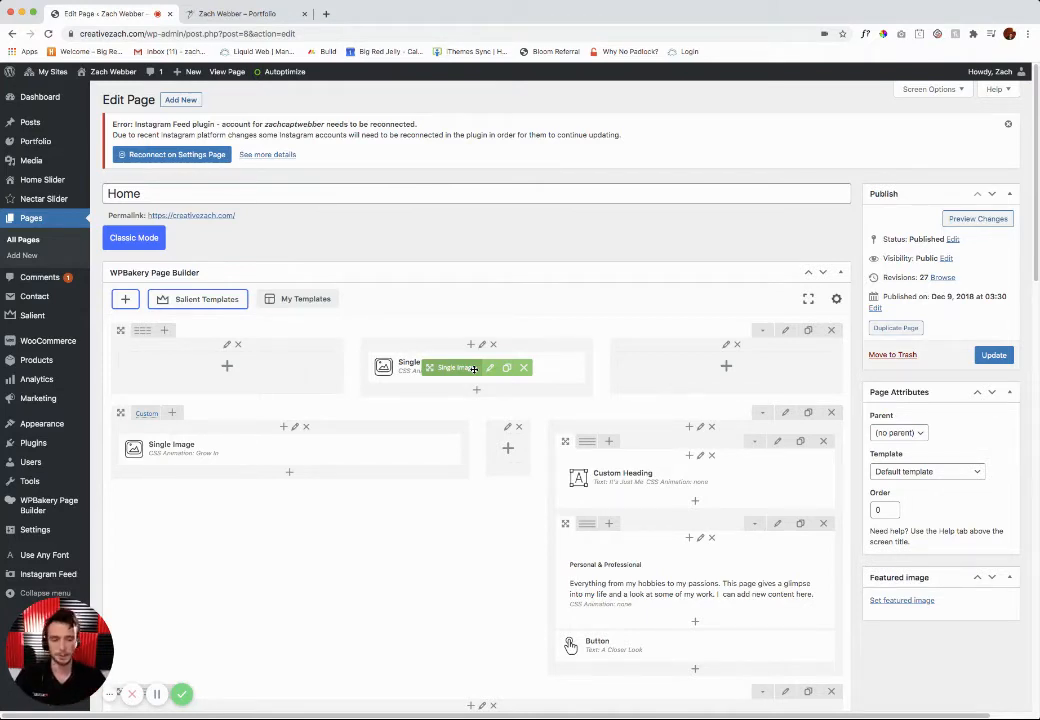
click(970, 220)
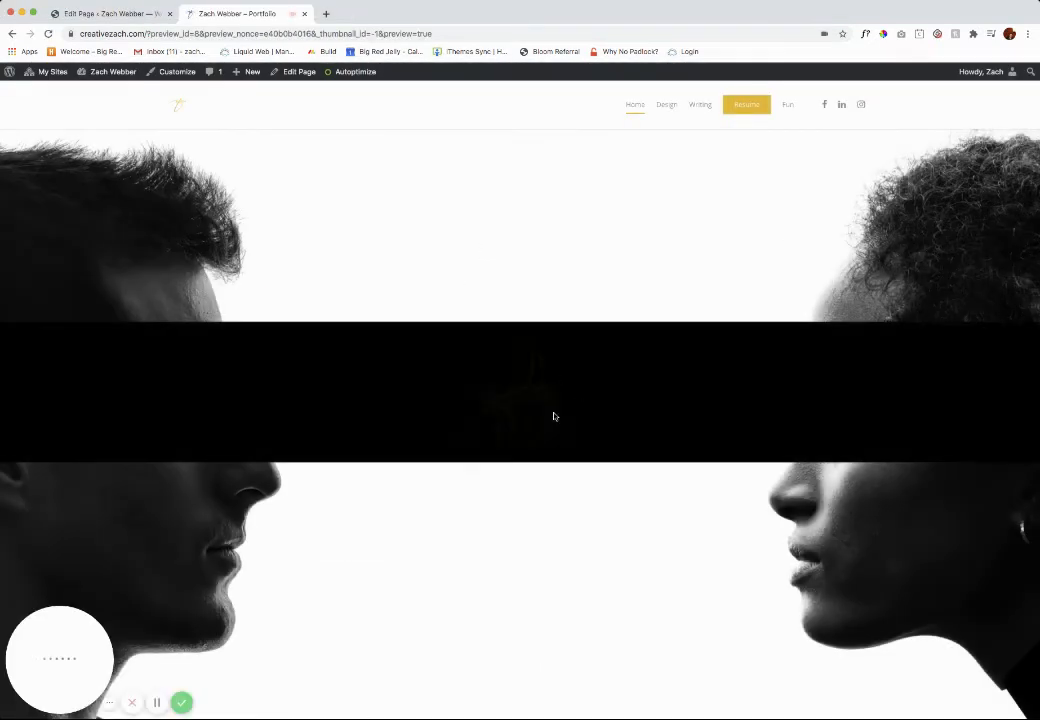
scroll(604, 413, down, 2)
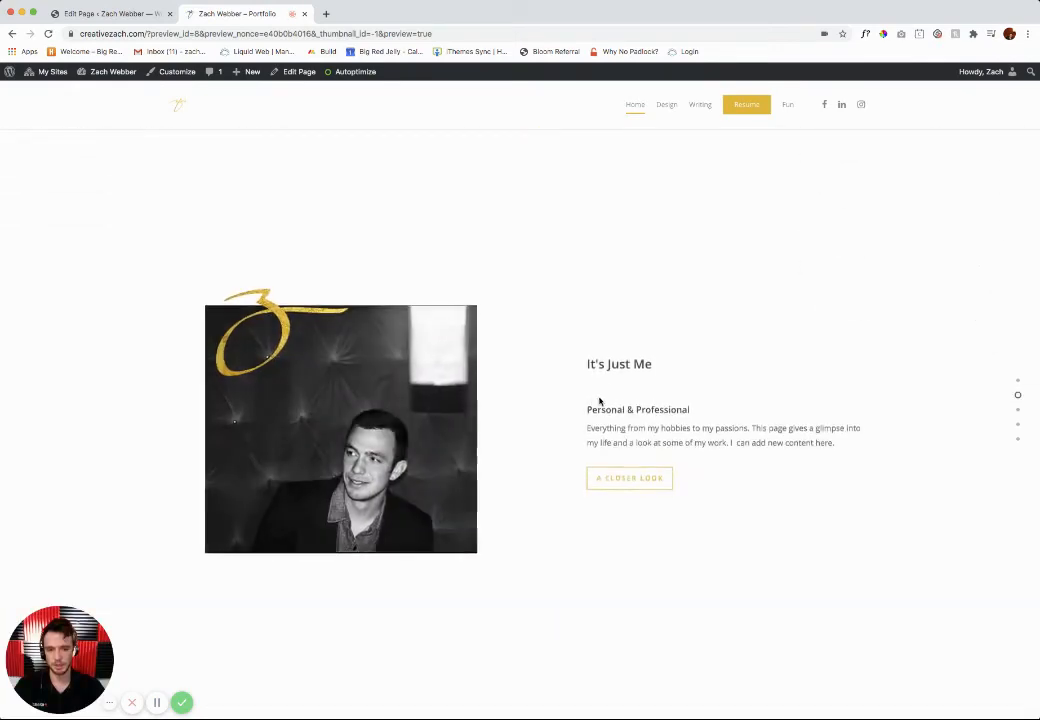
double_click(612, 363)
drag(604, 409, 840, 443)
click(760, 429)
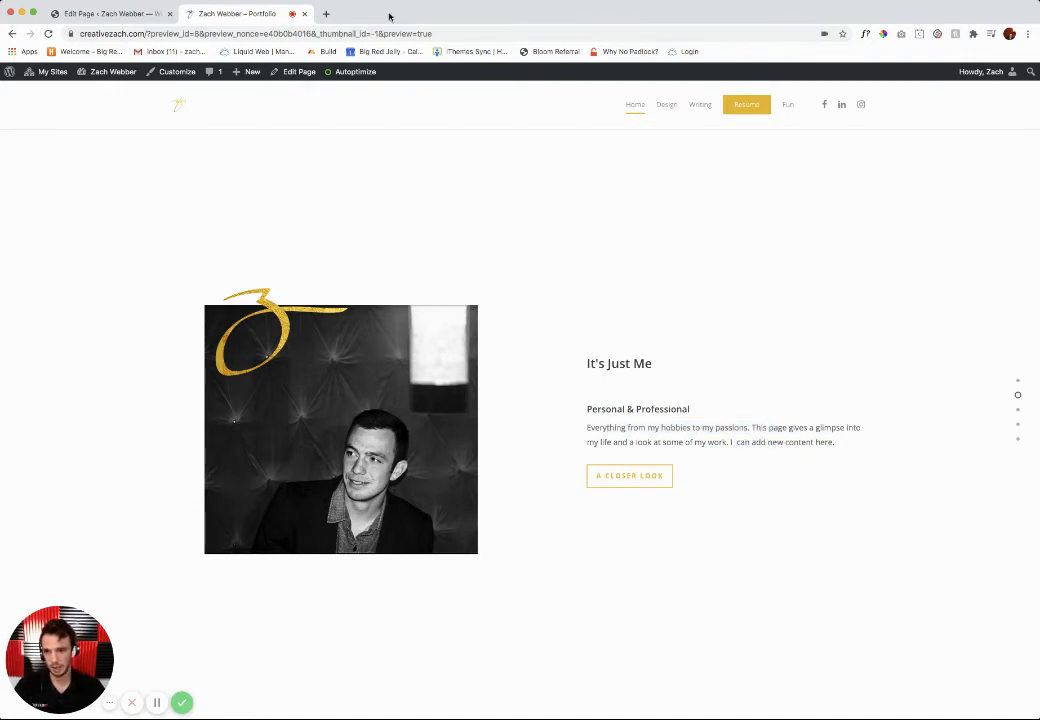
Step: Compare the Home page editor with its preview once more, and close the preview to return to the editor
click(110, 13)
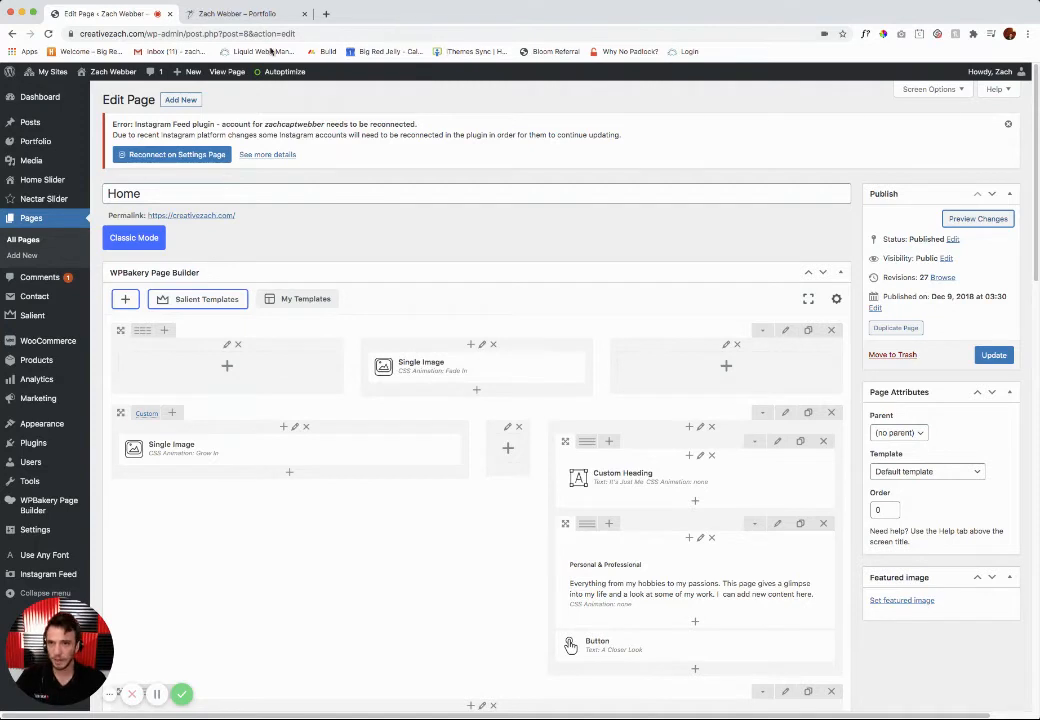
click(236, 14)
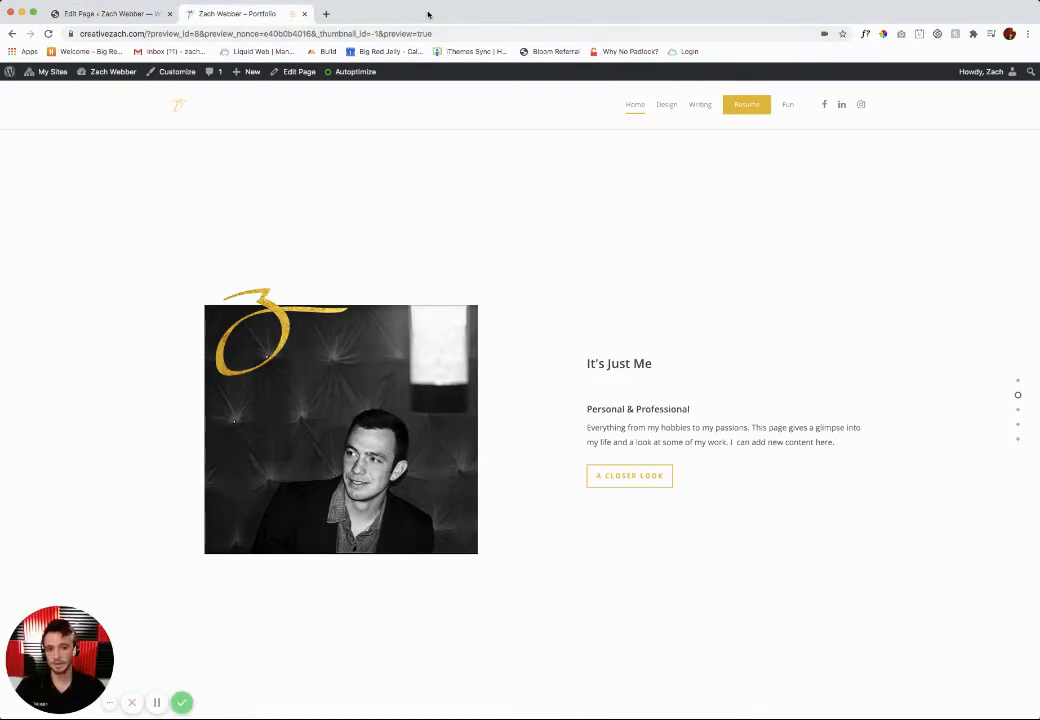
click(304, 14)
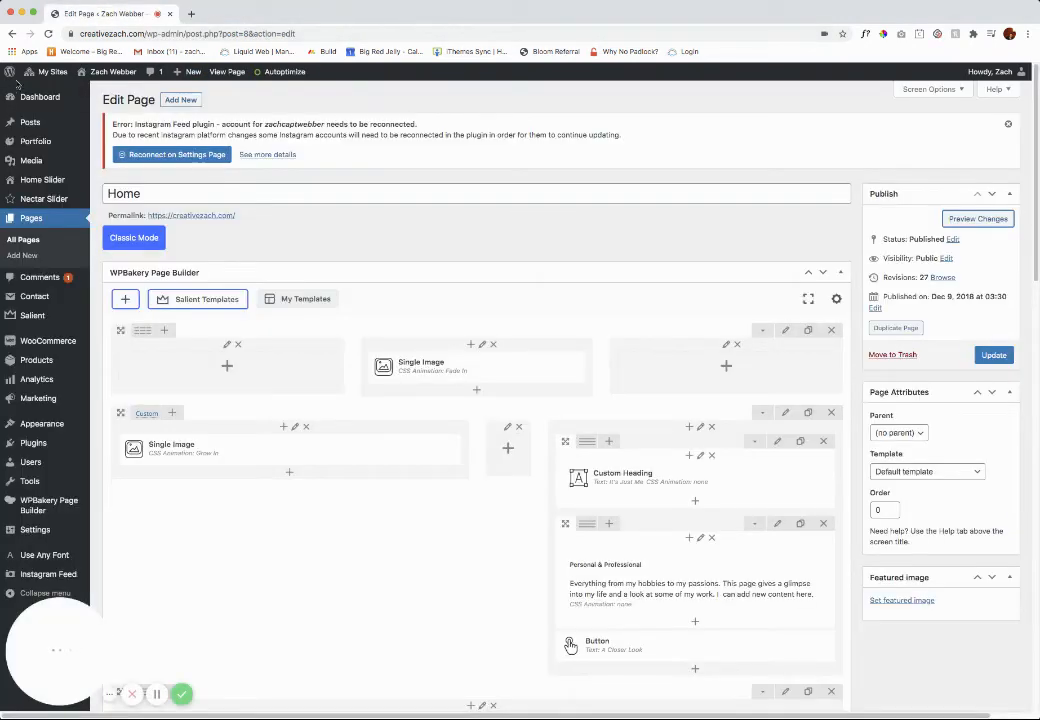
Step: Visit the live site, go to its Design page, and open that page for editing
mouse_move(82, 76)
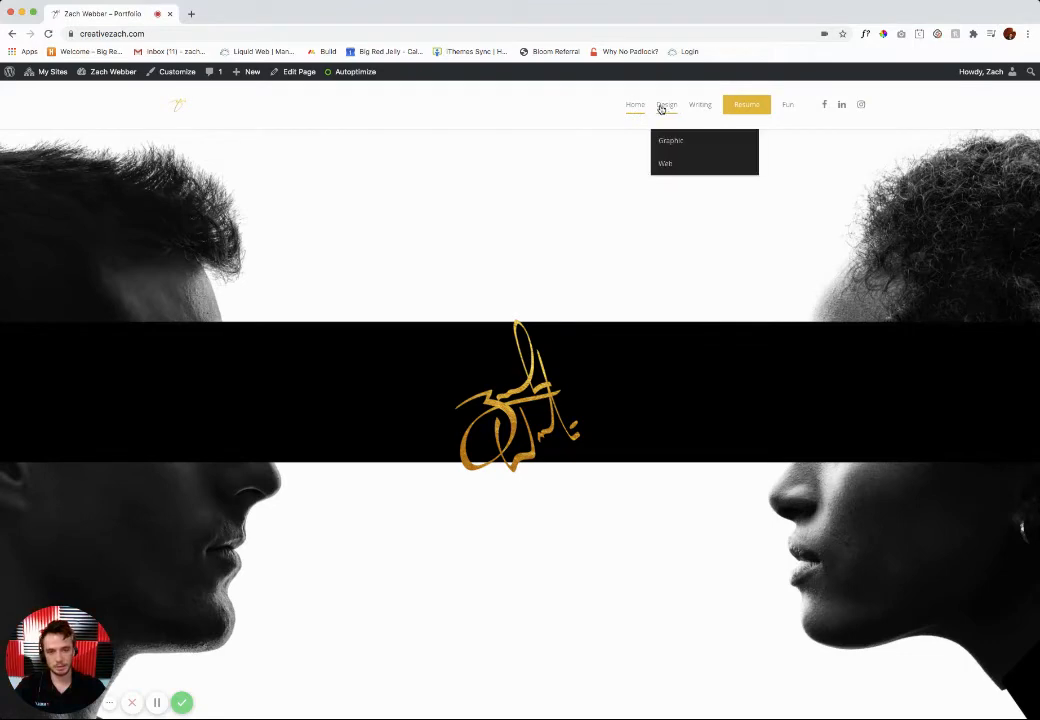
click(661, 109)
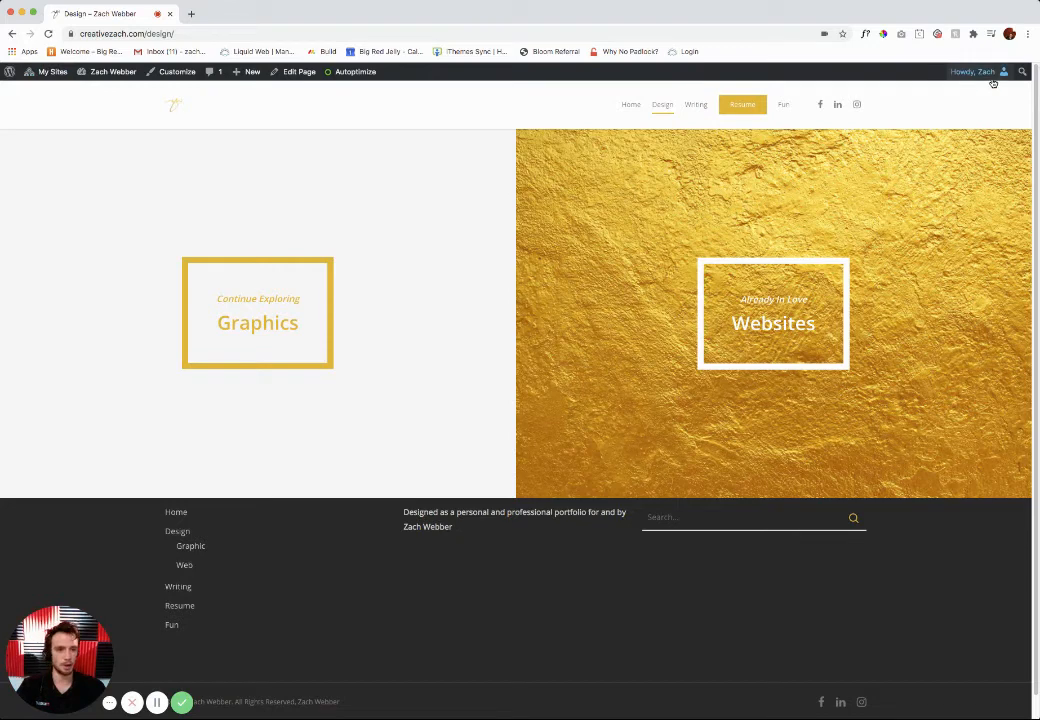
click(275, 73)
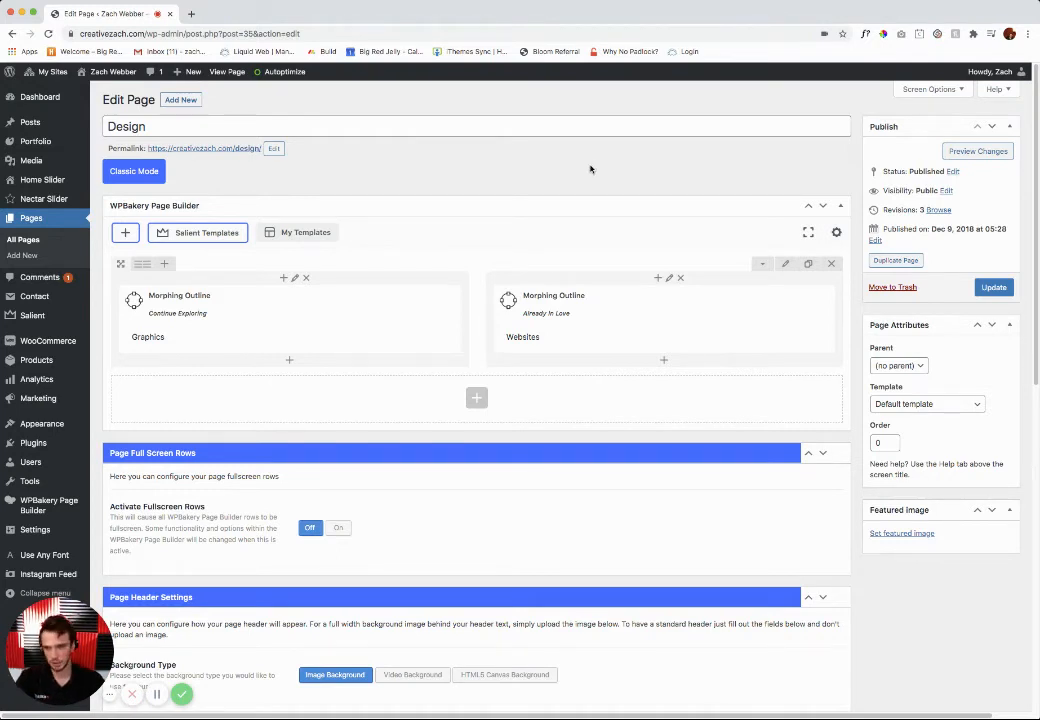
Step: Look over the site's page list and its installed plugins, including Akismet Anti-Spam, All-in-One WP Migration and Autoptimize
click(26, 222)
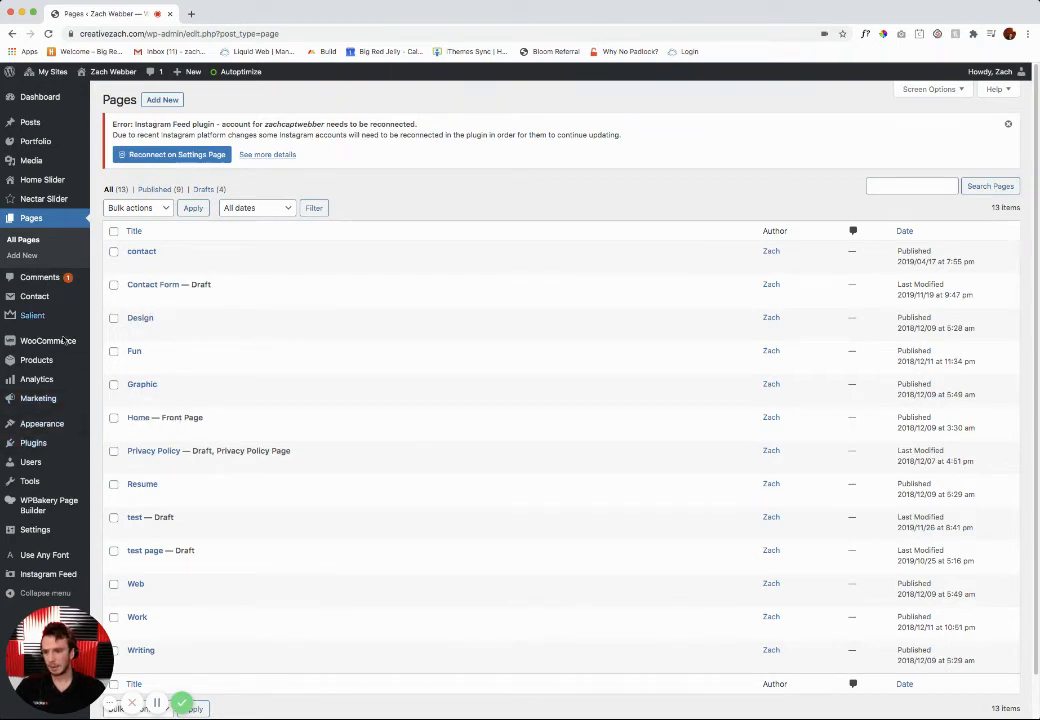
click(32, 446)
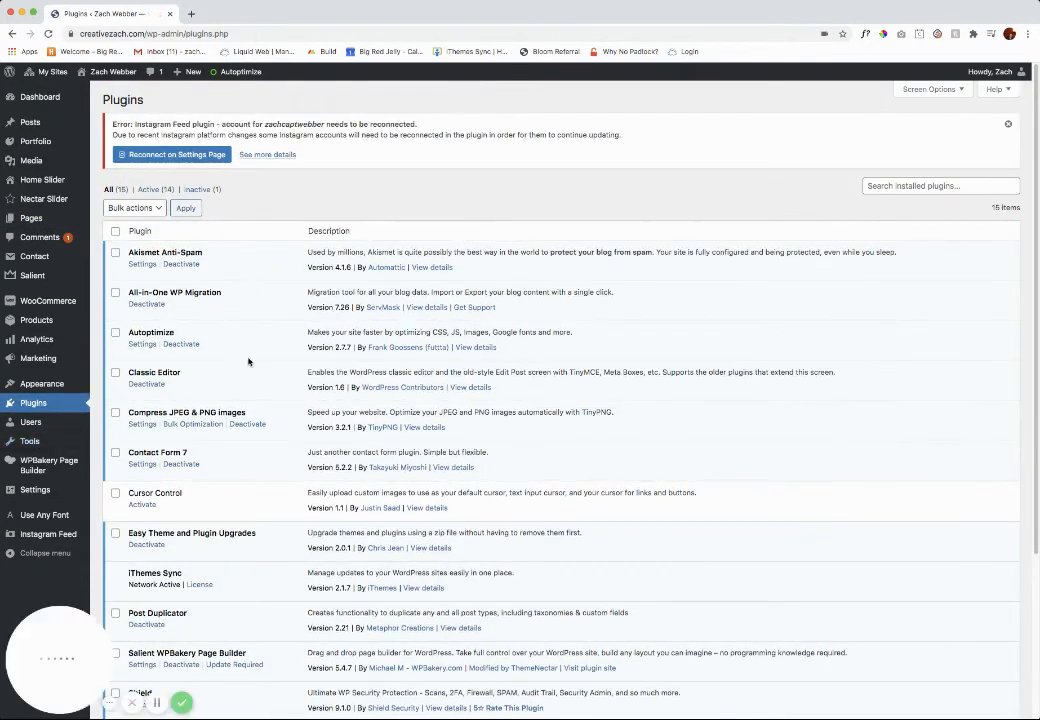
scroll(248, 337, down, 5)
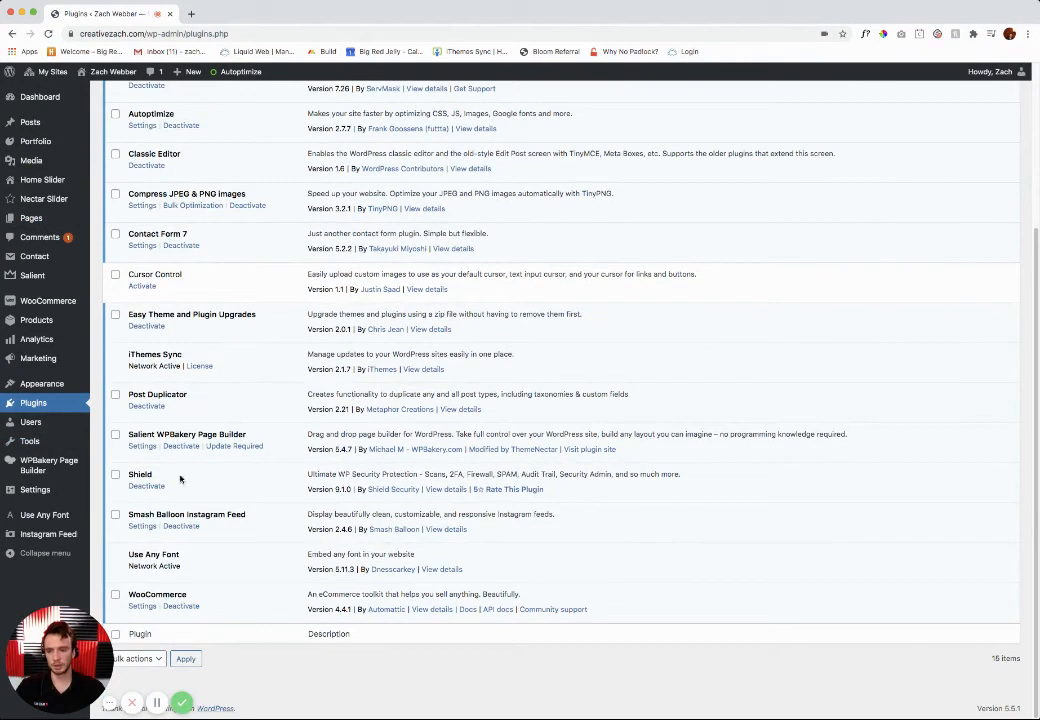
scroll(210, 430, up, 3)
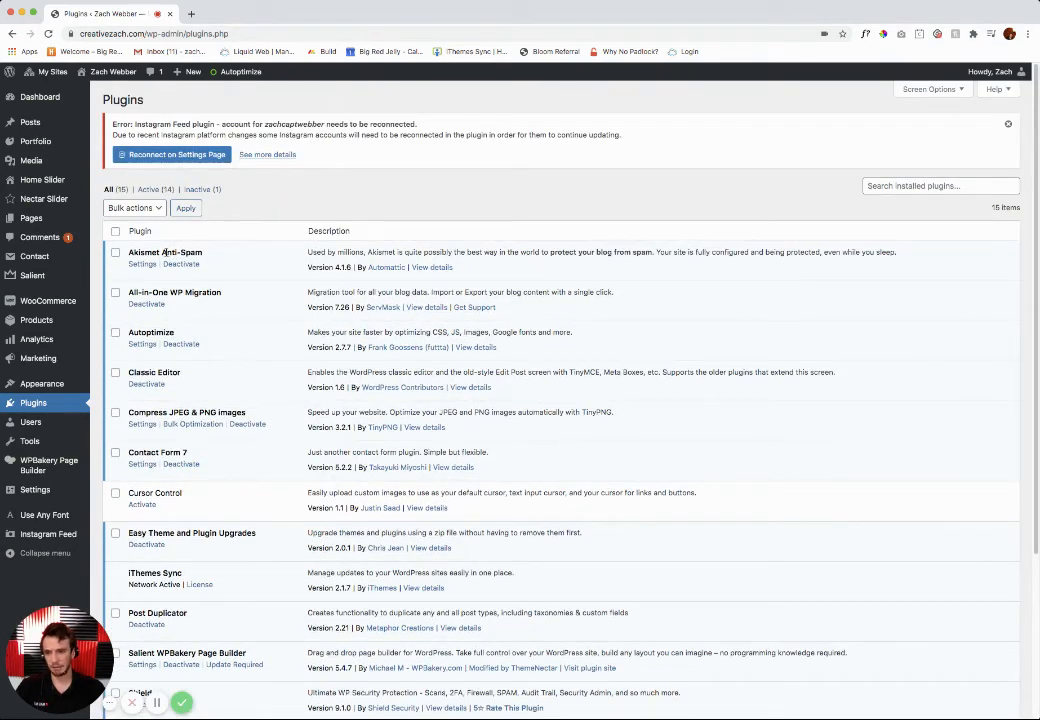
drag(163, 252, 203, 253)
click(195, 256)
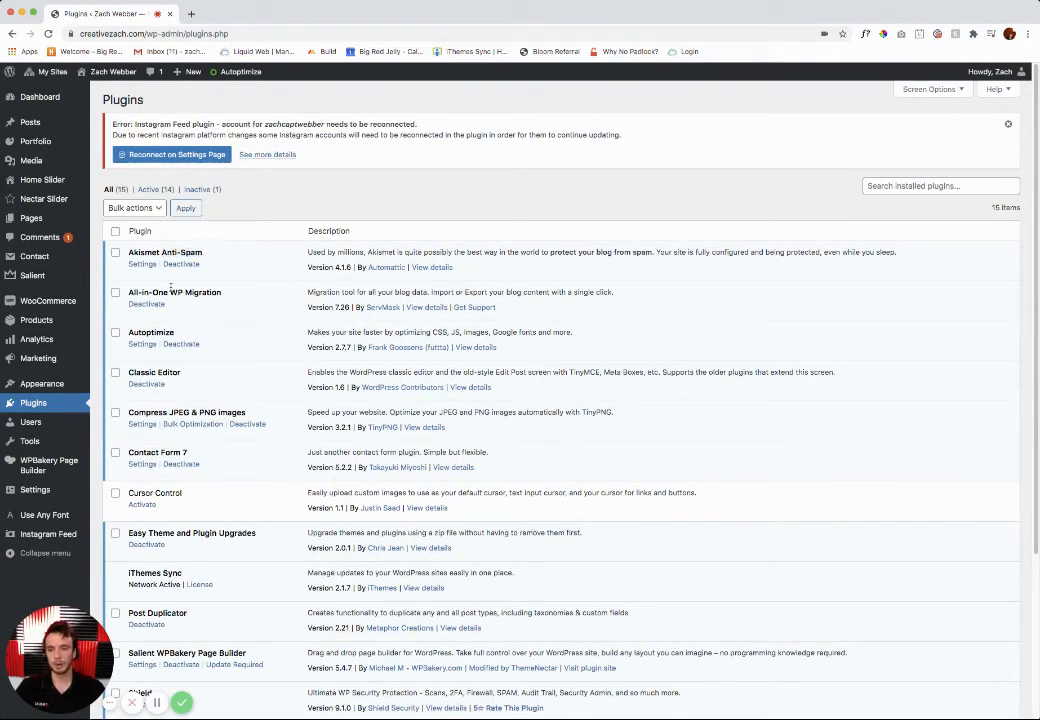
double_click(196, 293)
drag(142, 331, 151, 335)
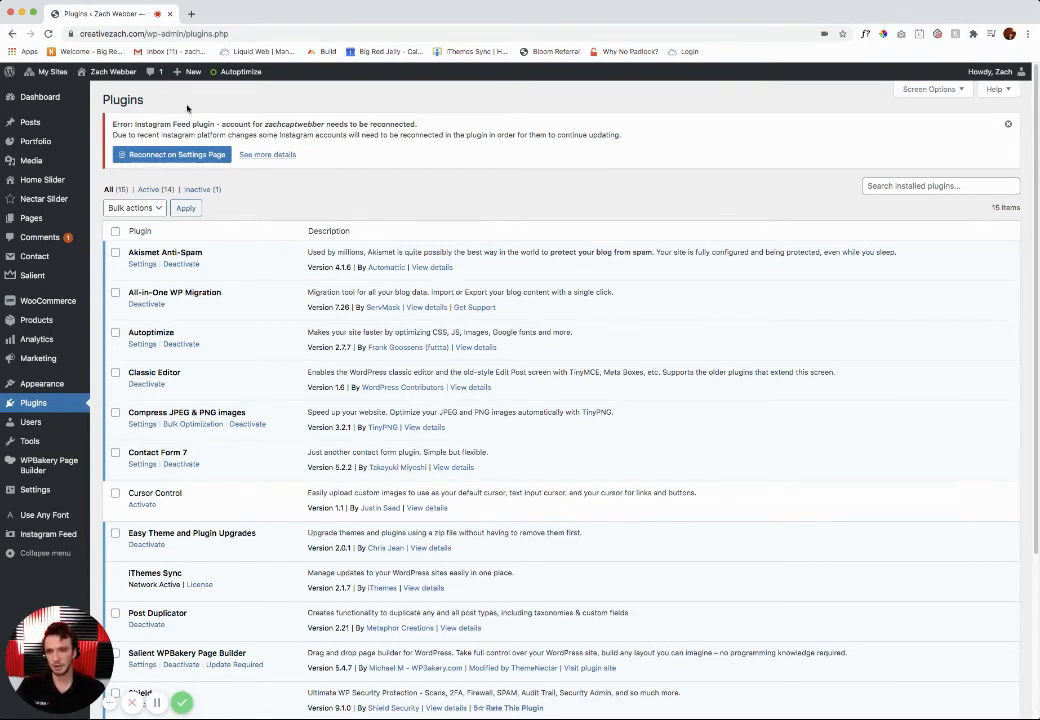
Step: Go to the Network Admin's plugins and start adding a new plugin
mouse_move(45, 72)
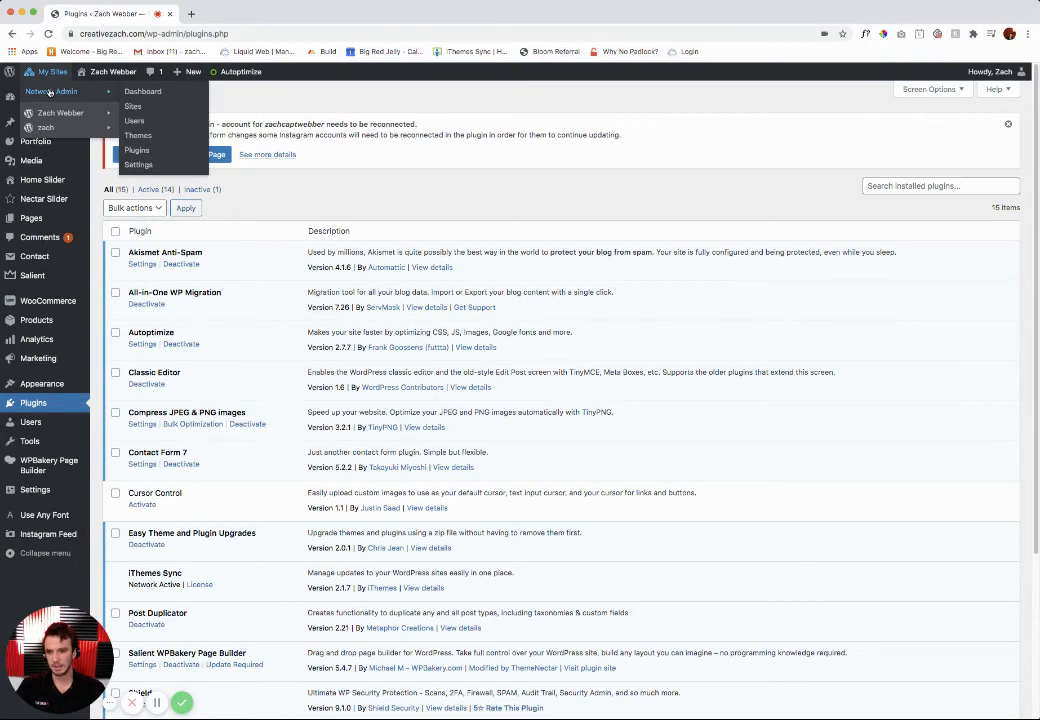
click(138, 149)
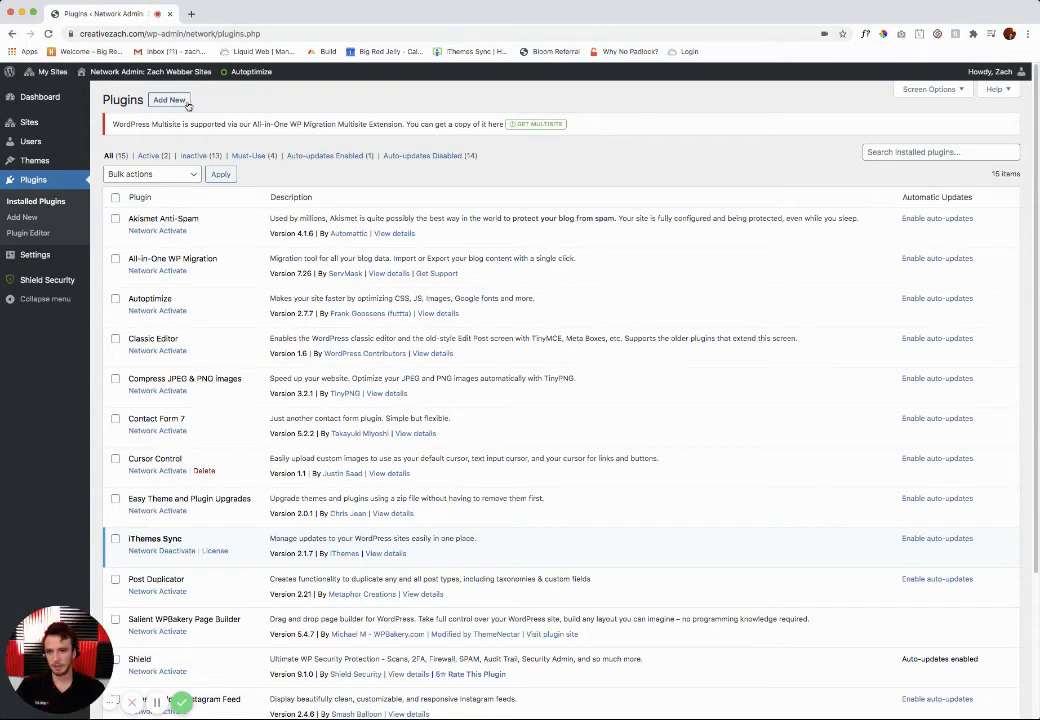
click(163, 102)
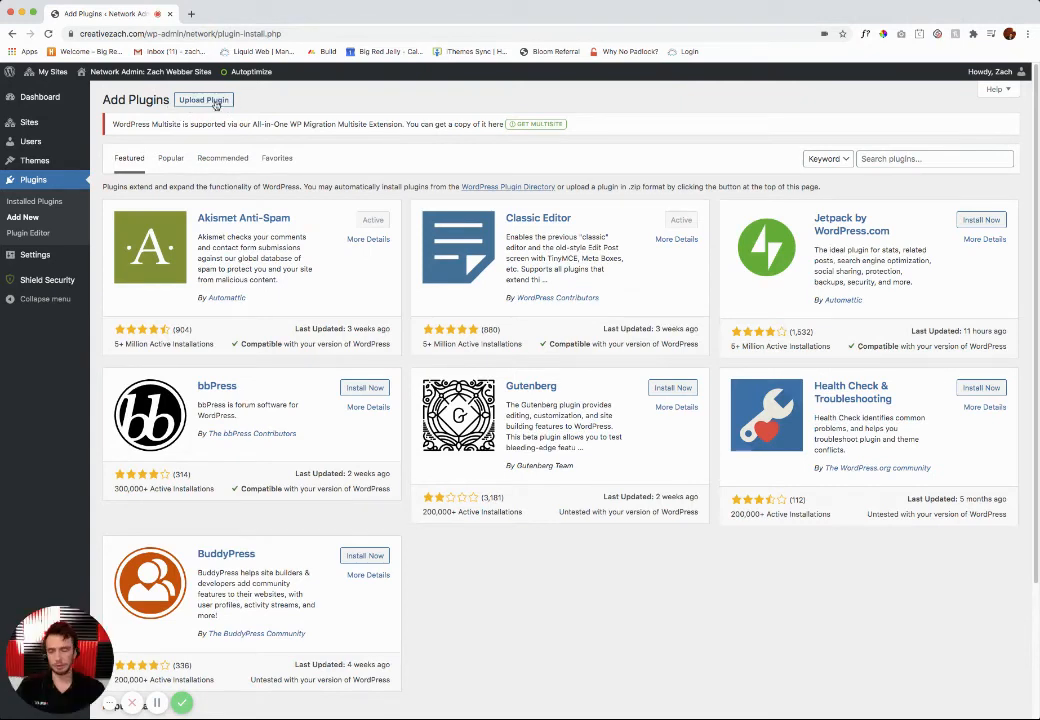
Step: Search the plugin directory for "flamingo", then install and activate the Flamingo plugin
click(875, 158)
text(flaming)
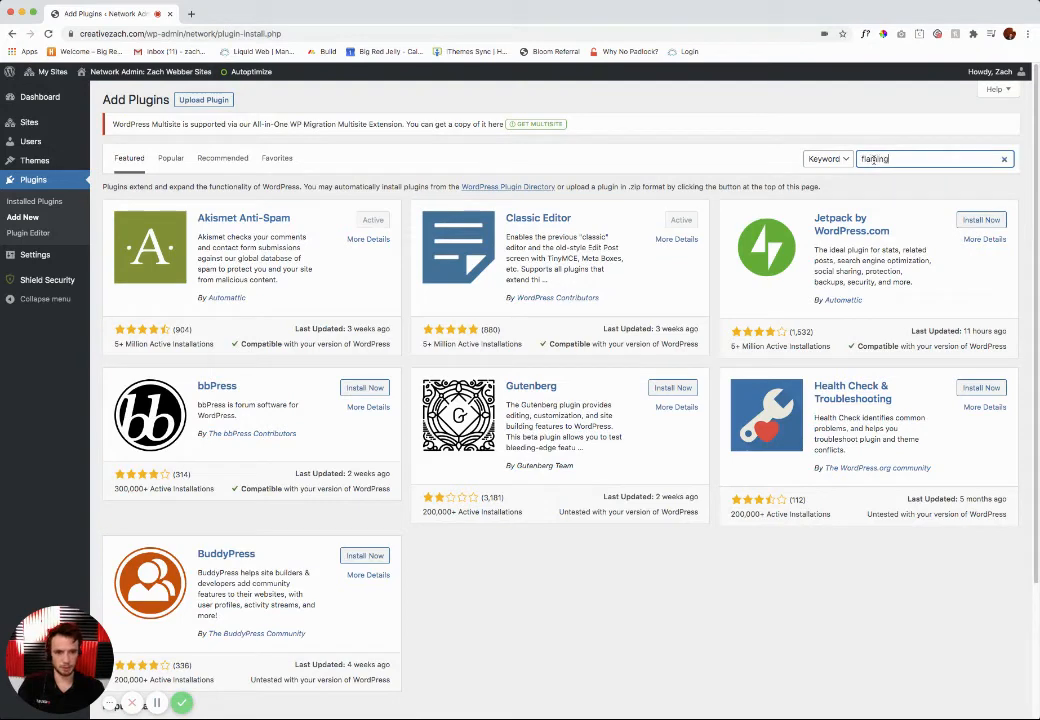
text(o)
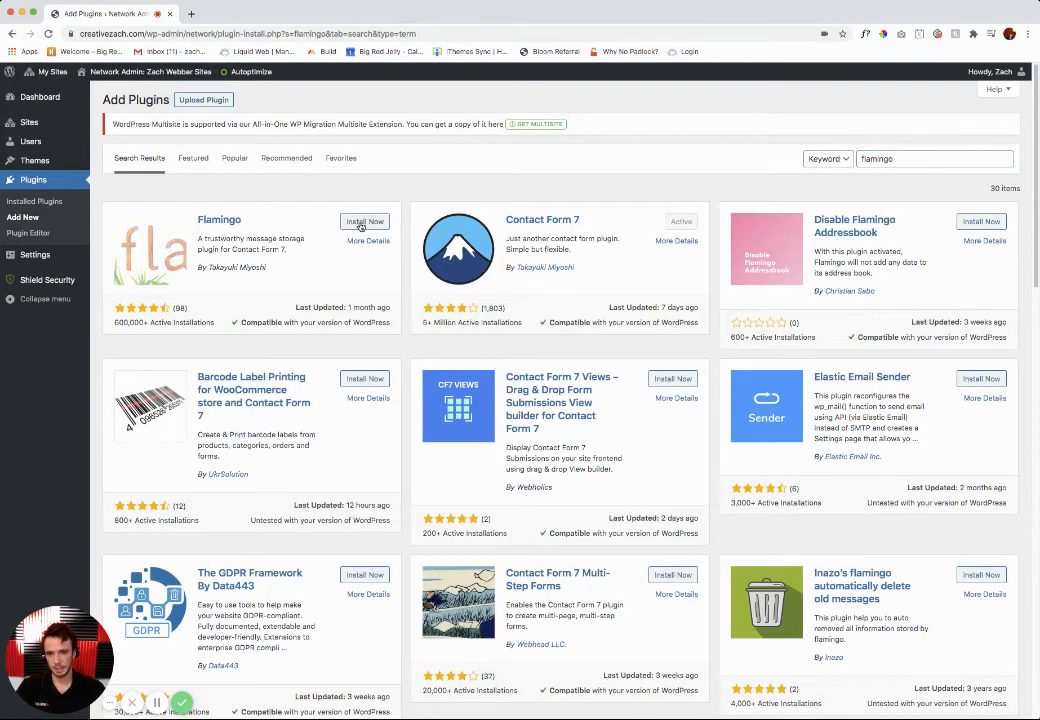
click(361, 223)
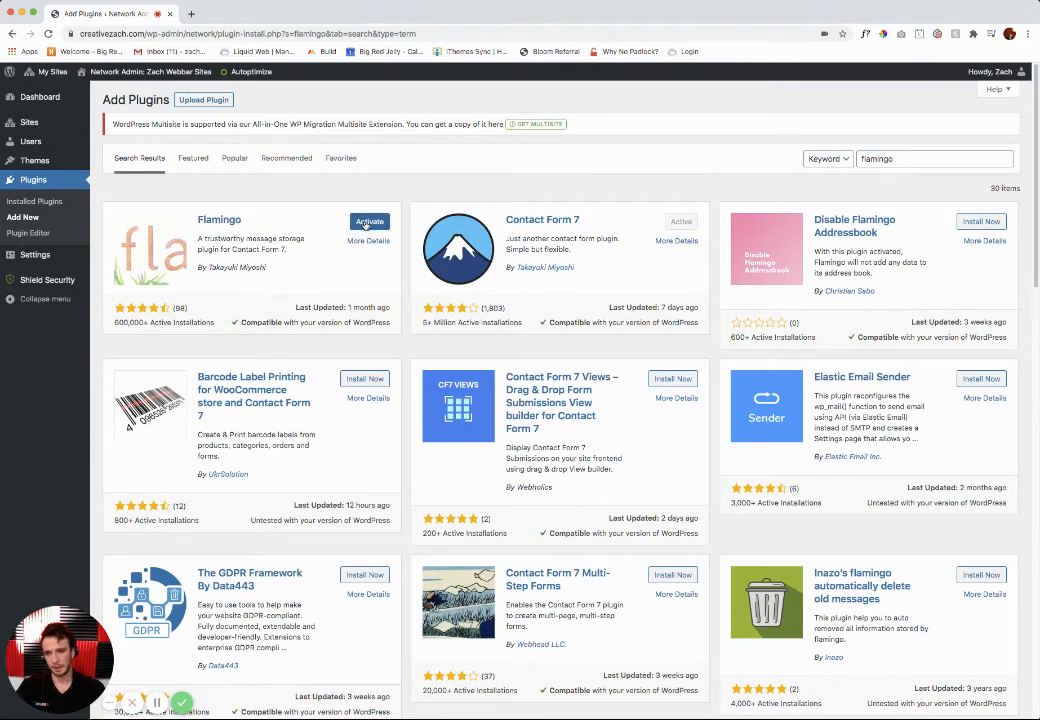
click(367, 224)
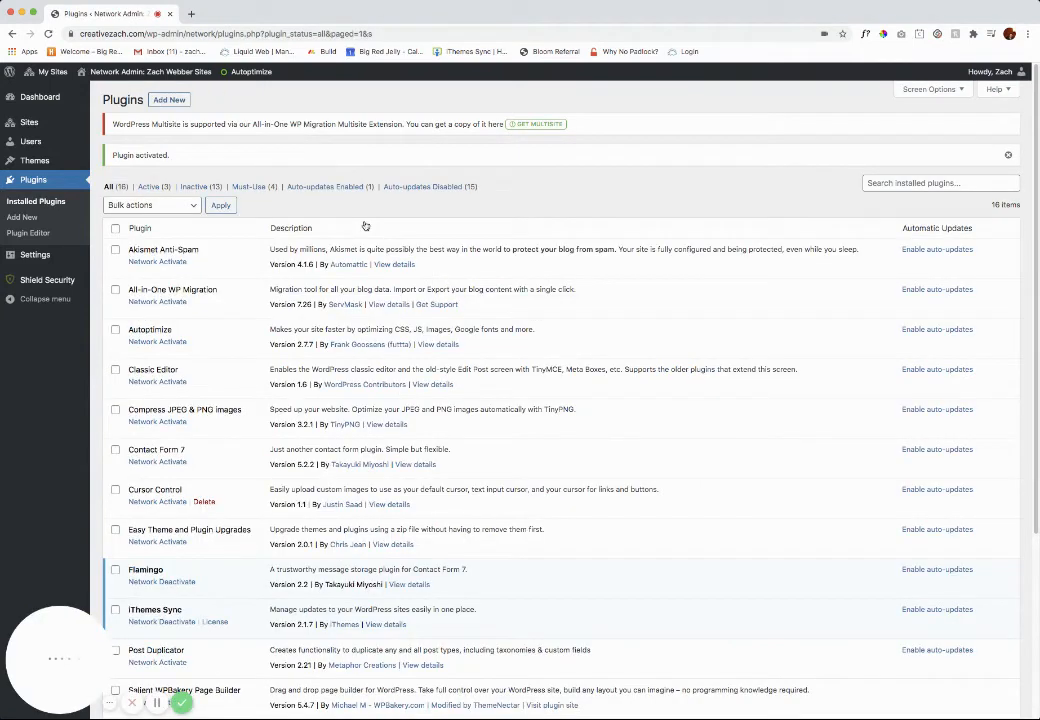
Step: Return to the main site's dashboard and look over Flamingo's address book and inbound messages
mouse_move(48, 72)
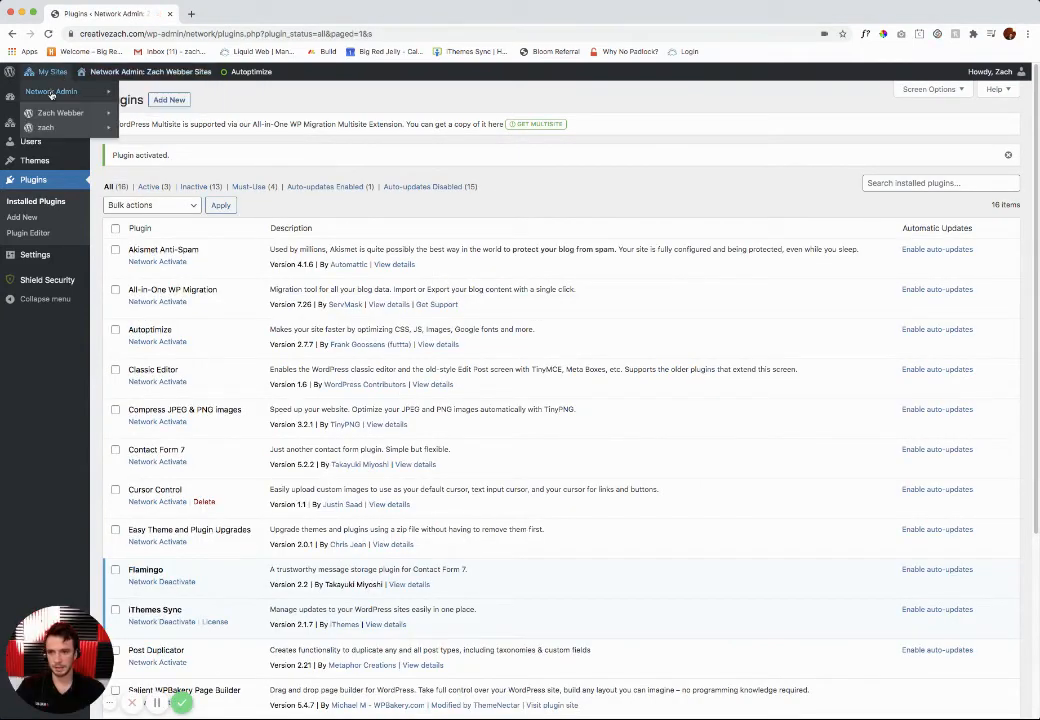
mouse_move(60, 112)
click(145, 114)
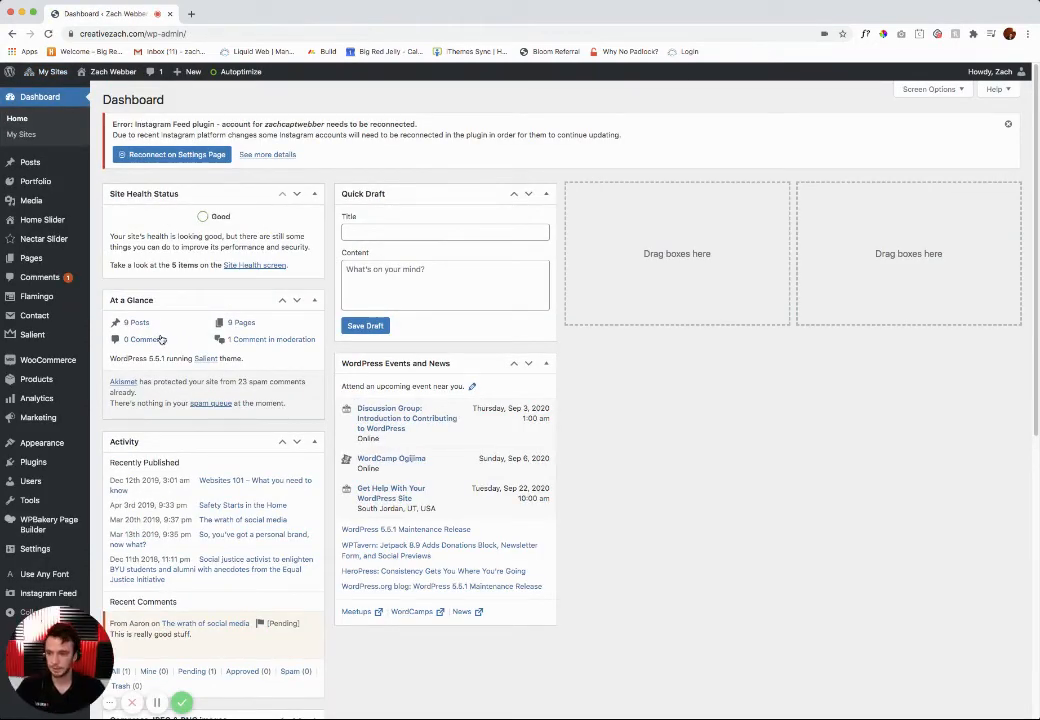
click(50, 300)
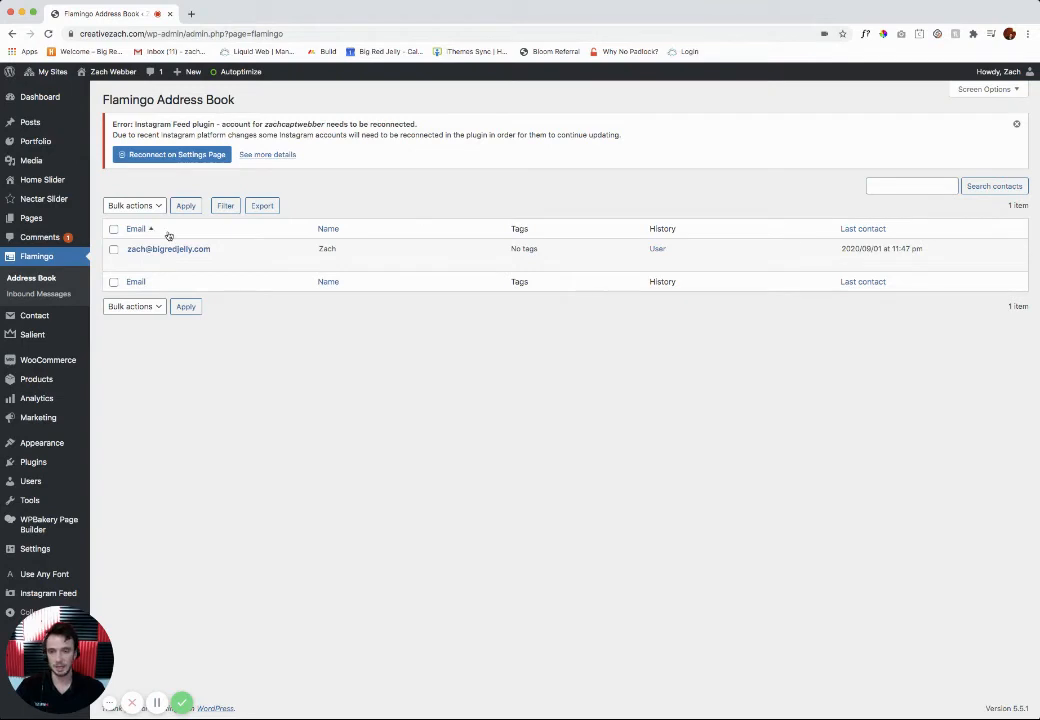
click(38, 295)
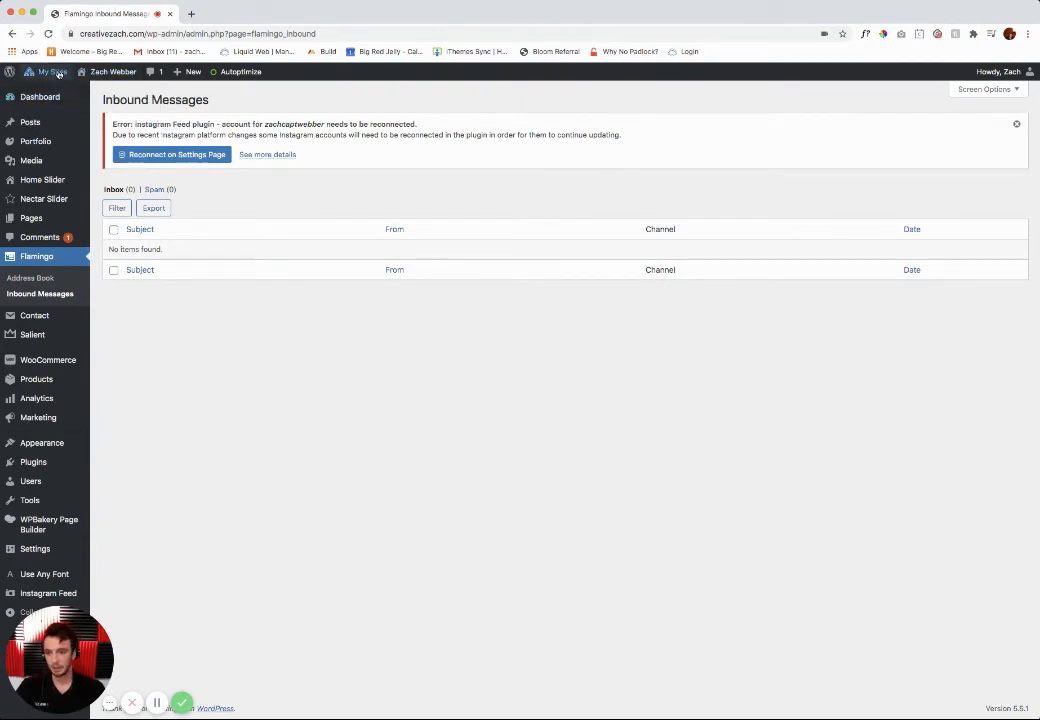
Step: Go to the Network Admin's plugins and delete the Cursor Control plugin
mouse_move(52, 72)
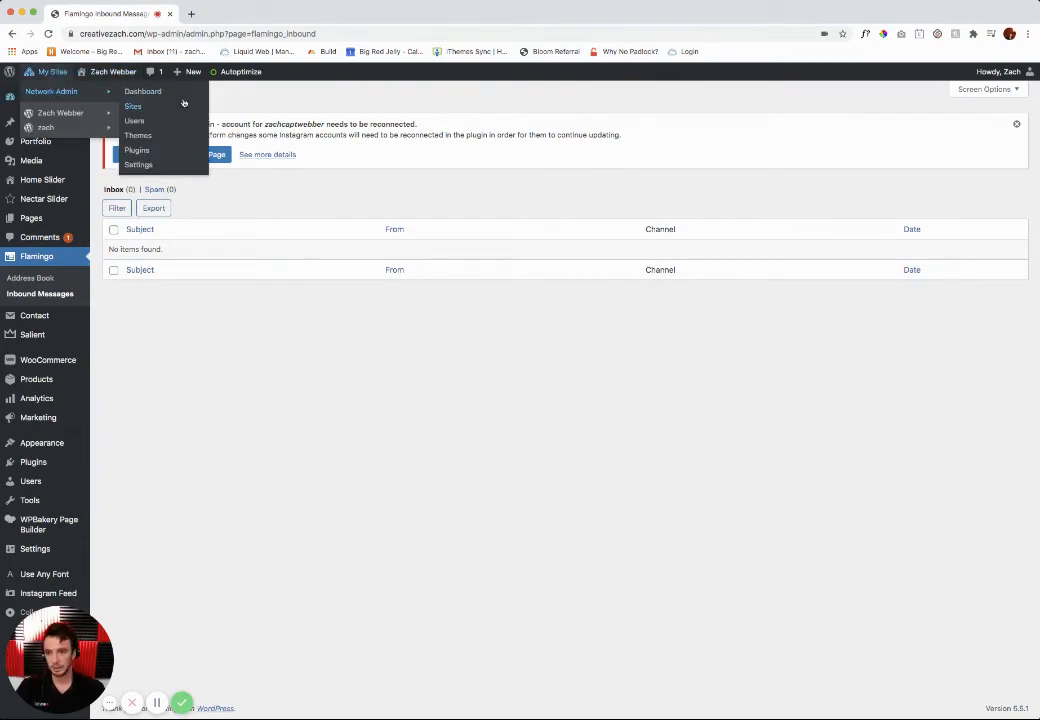
click(139, 150)
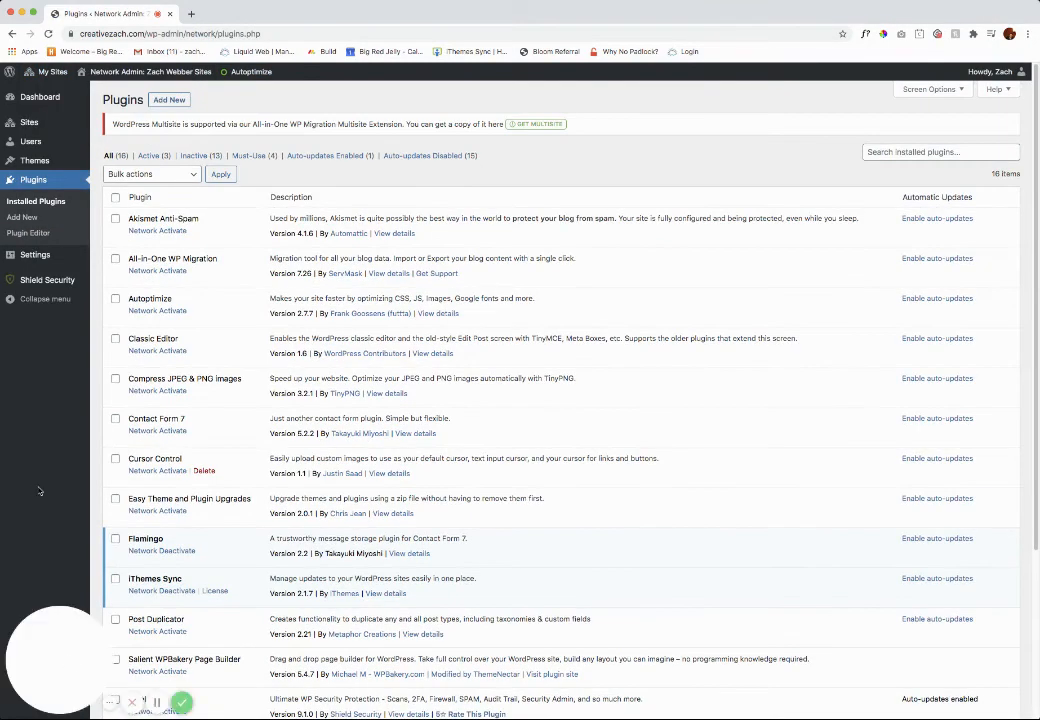
scroll(166, 360, down, 1)
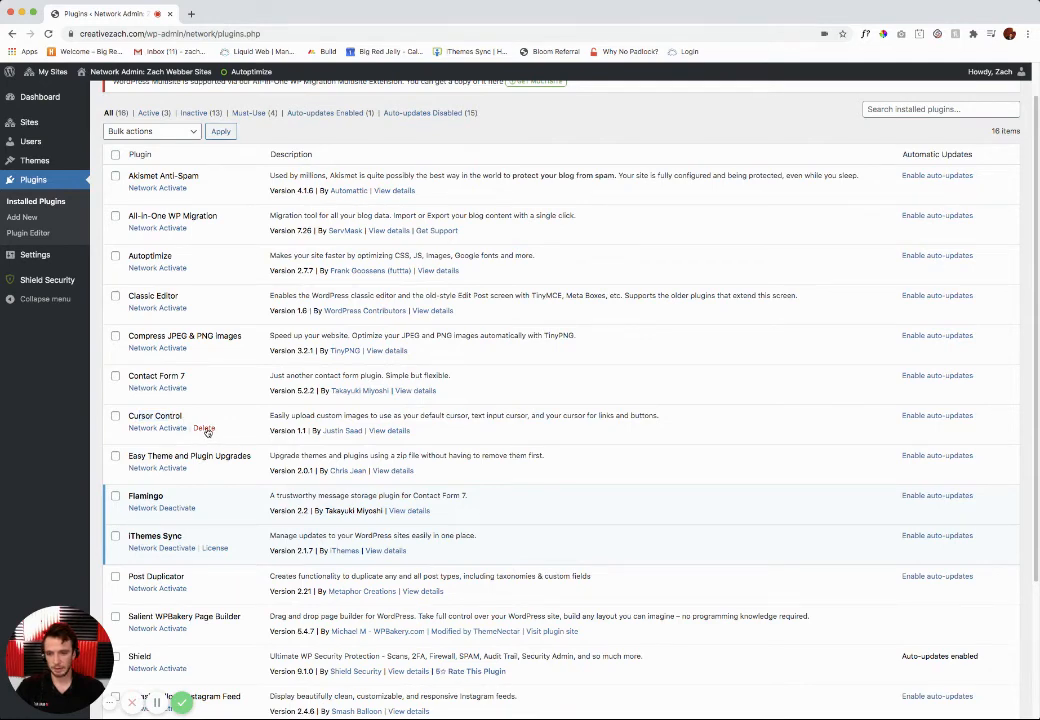
scroll(207, 430, down, 1)
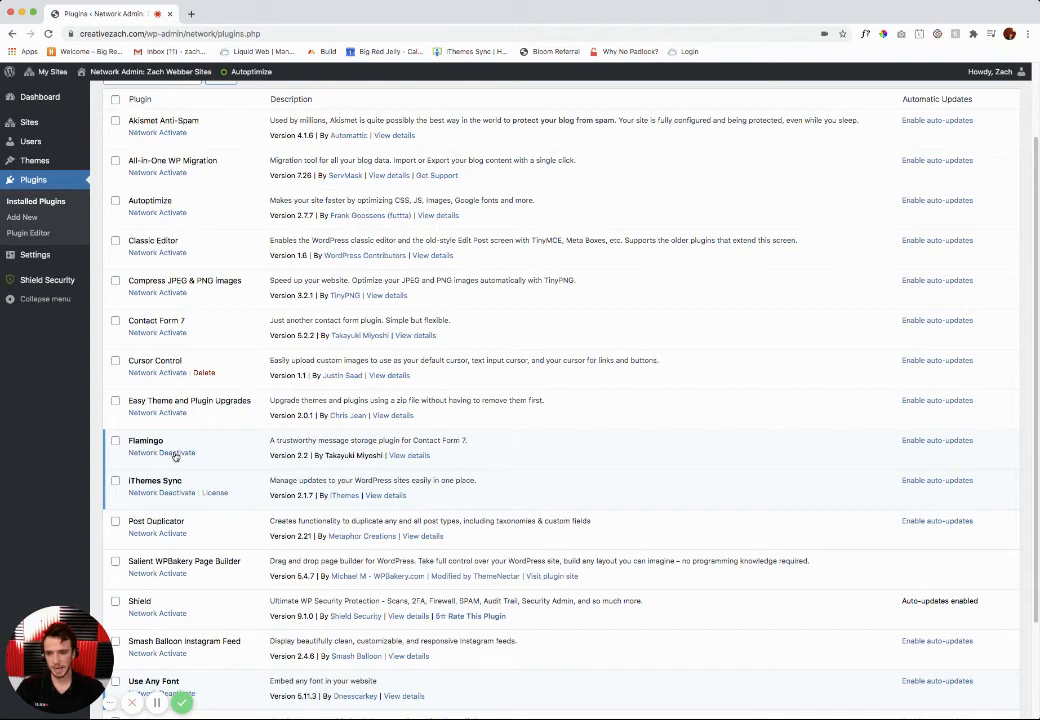
click(204, 373)
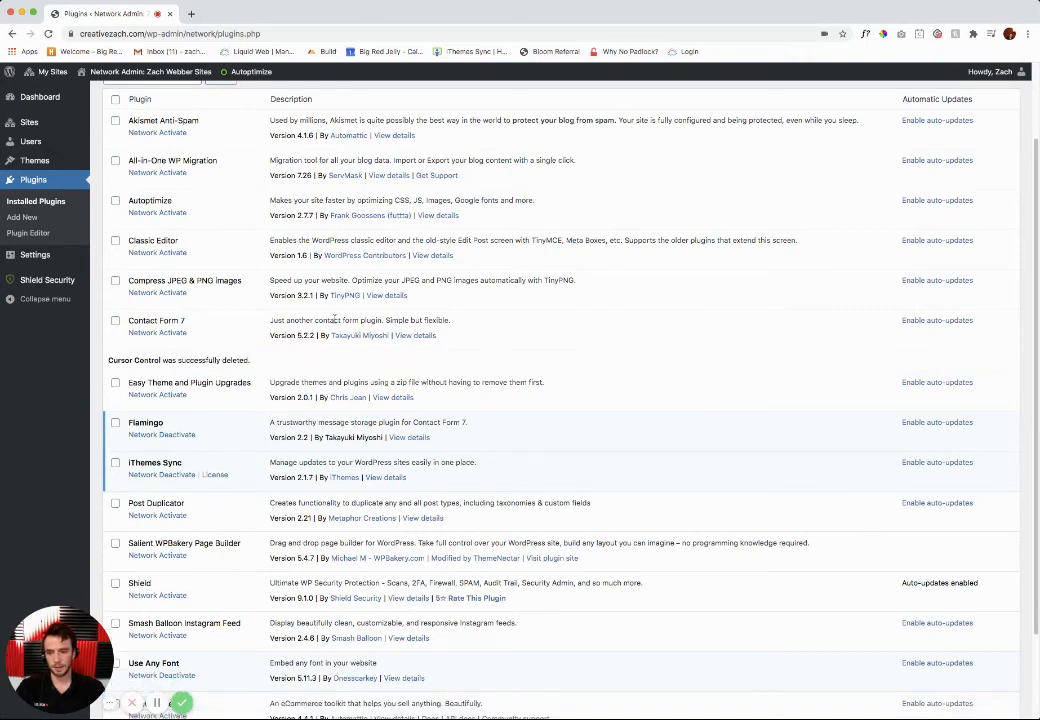
scroll(333, 322, up, 2)
scroll(333, 322, up, 1)
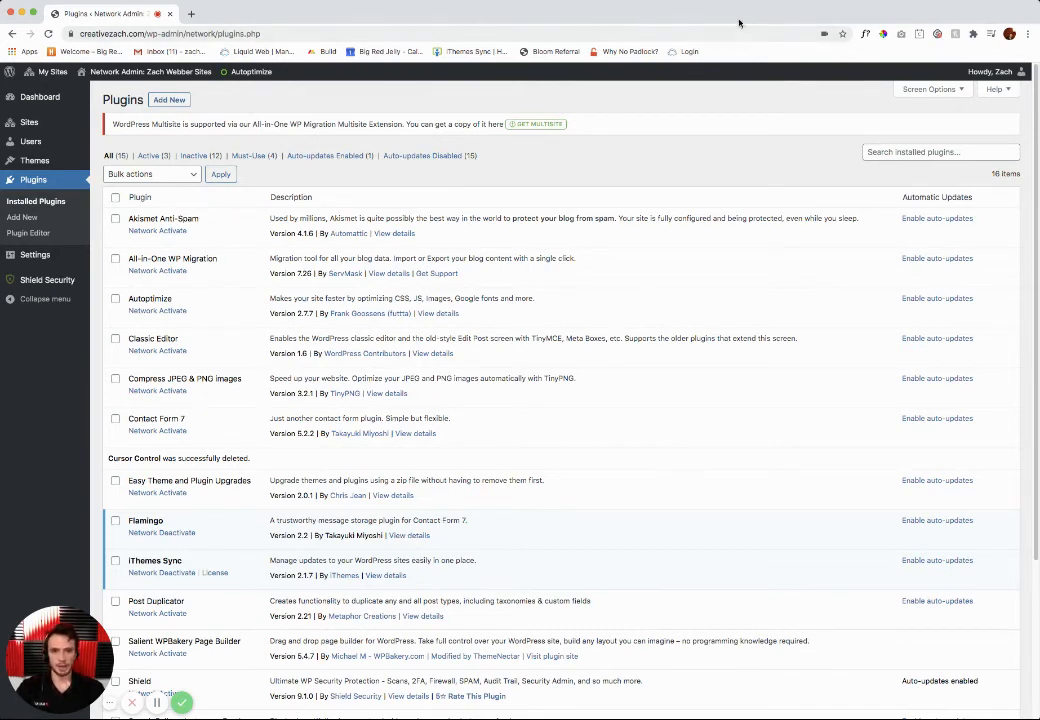
Step: Go back to the main site's dashboard and open its navigation menu editor under the Appearance settings
mouse_move(48, 72)
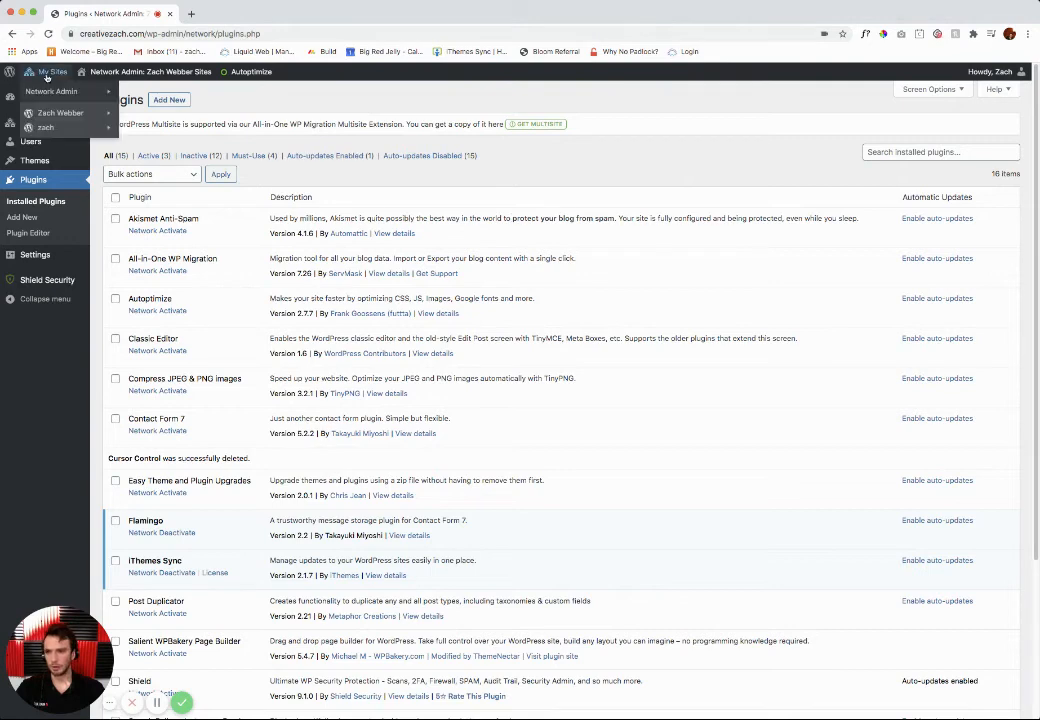
mouse_move(70, 112)
click(153, 116)
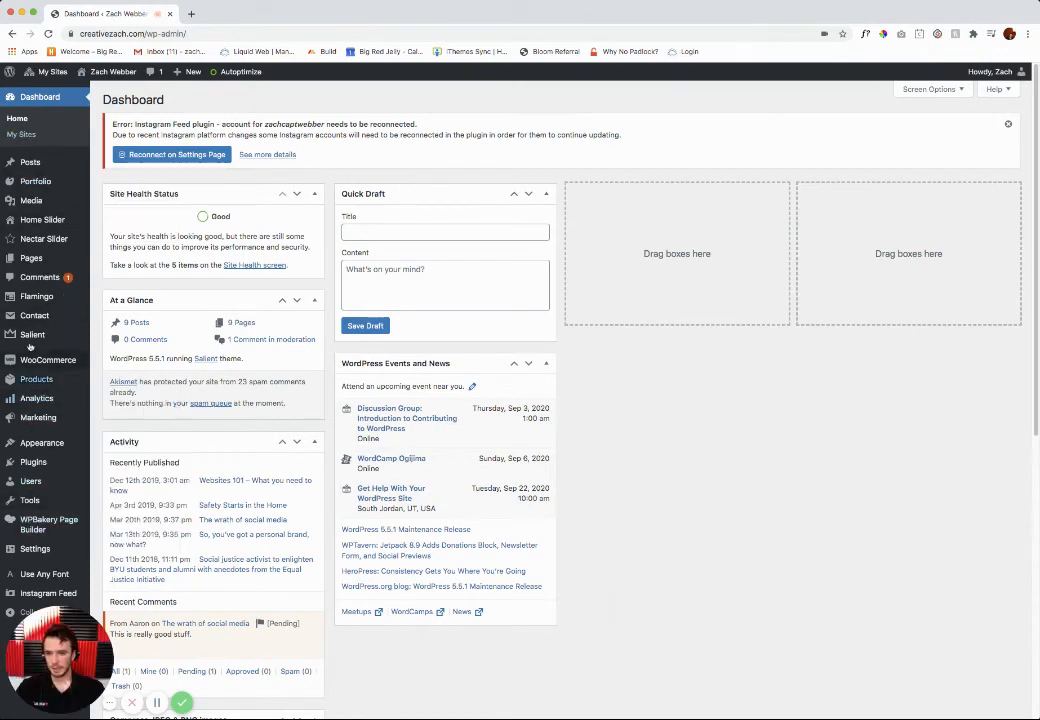
mouse_move(16, 443)
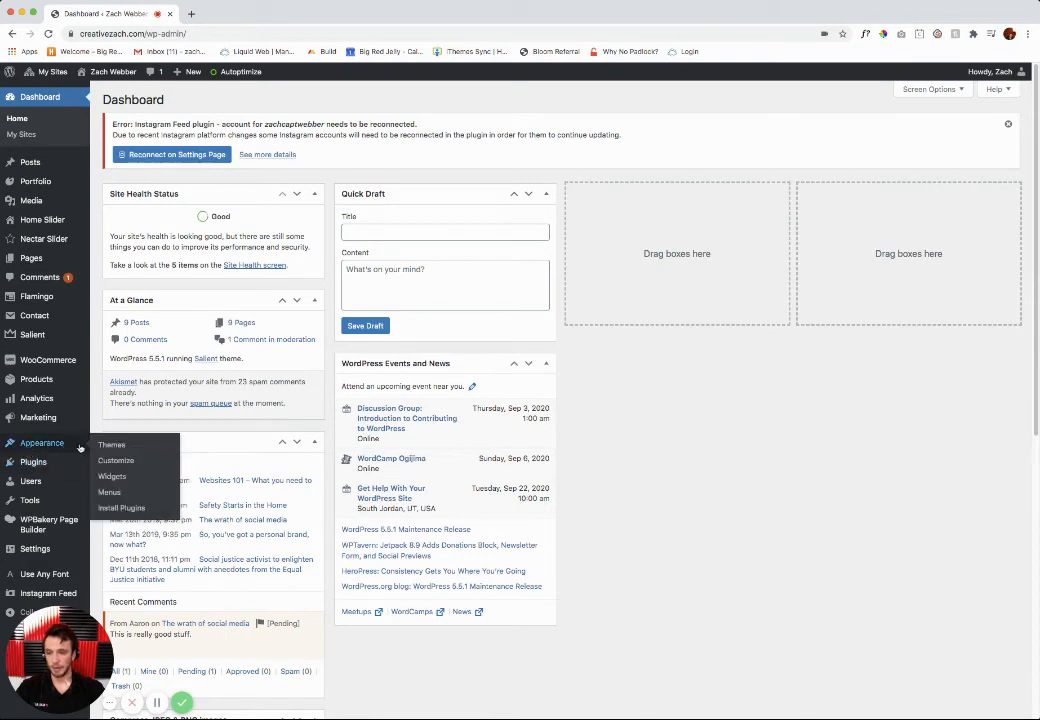
click(42, 445)
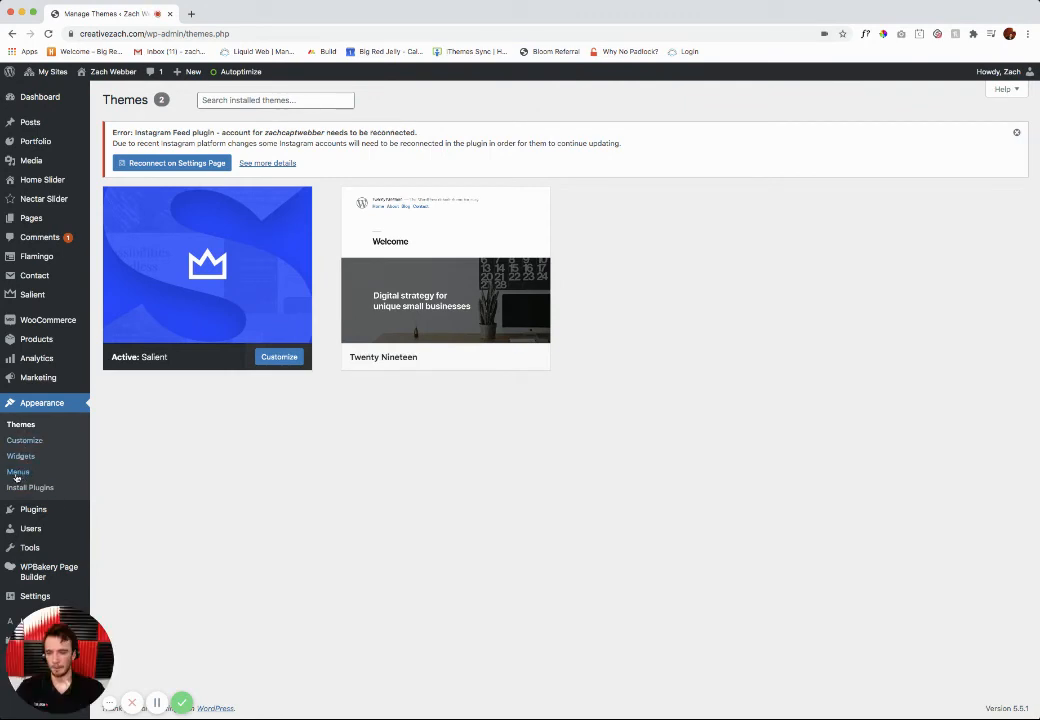
click(15, 473)
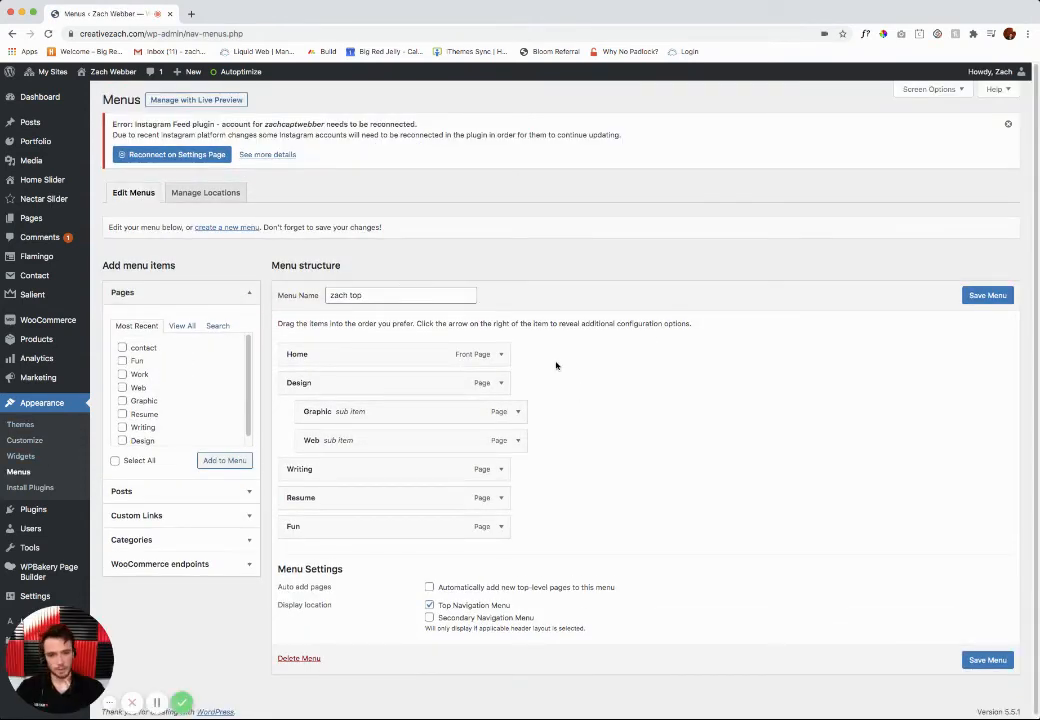
click(380, 292)
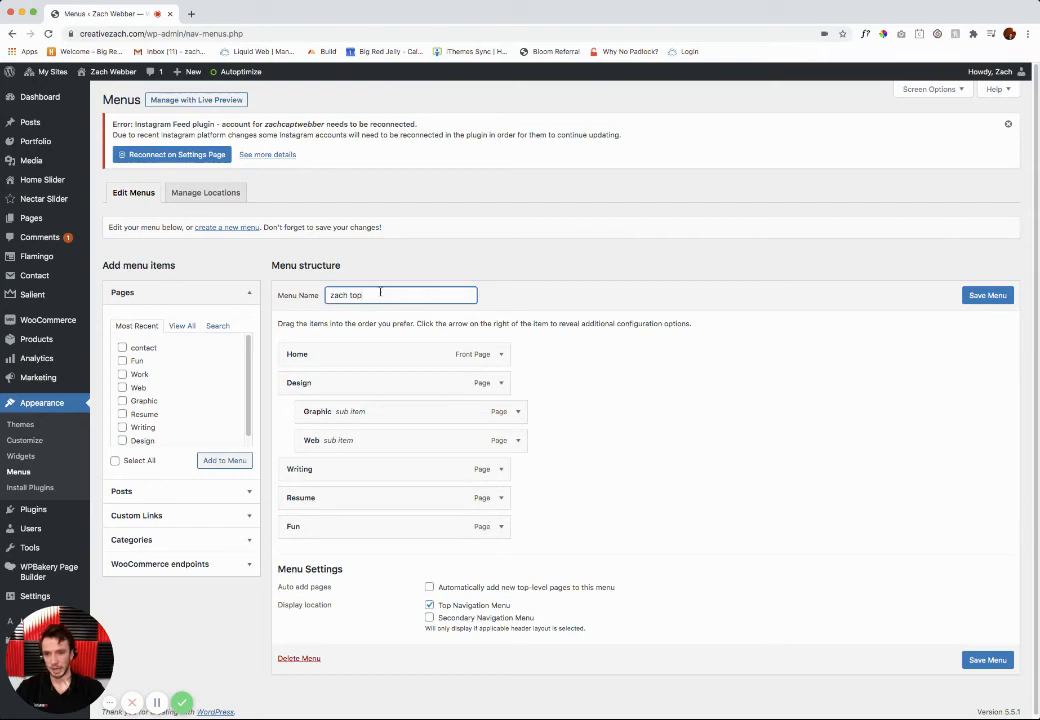
click(406, 272)
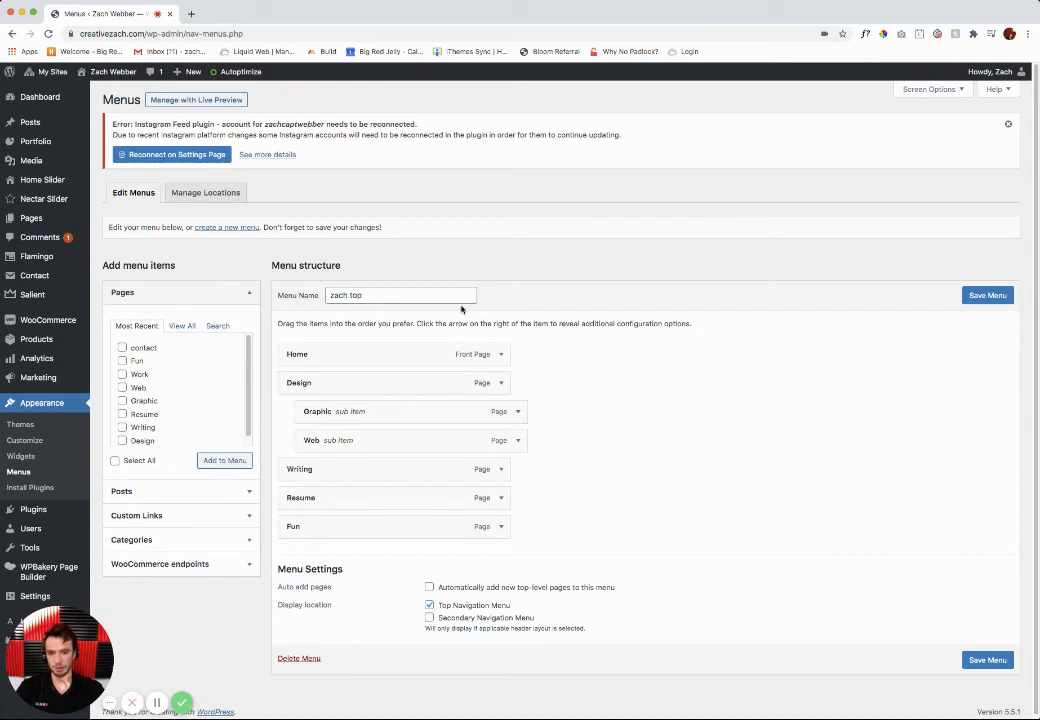
click(372, 295)
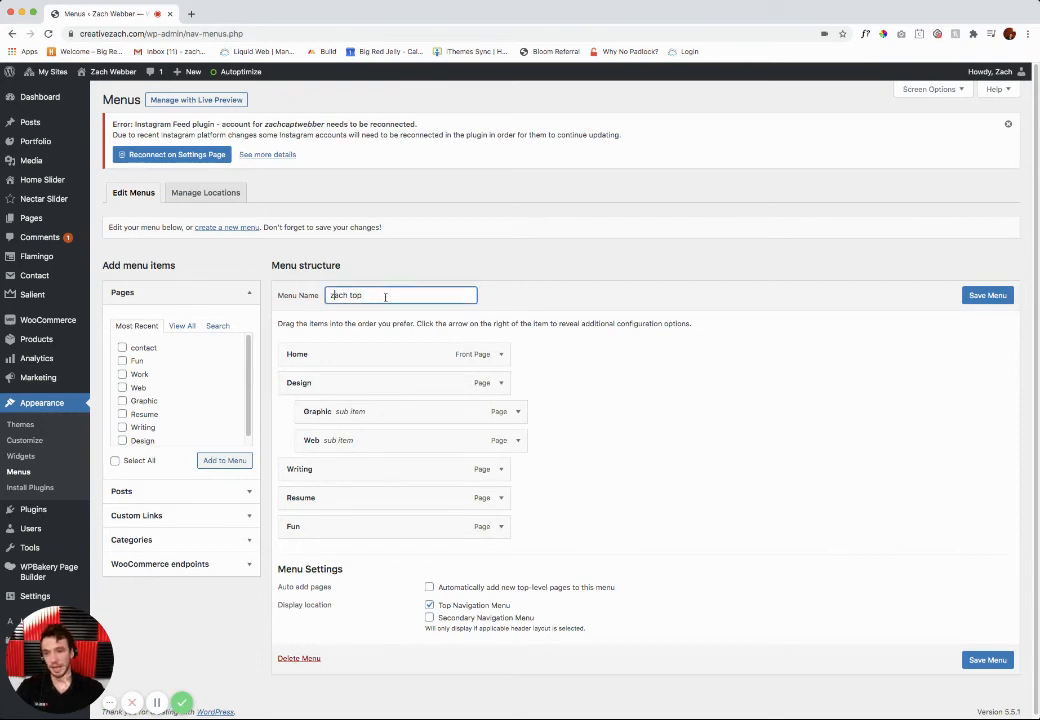
Step: Open the live site in a new tab and compare its header navigation and Design submenu with the menu structure
mouse_move(100, 70)
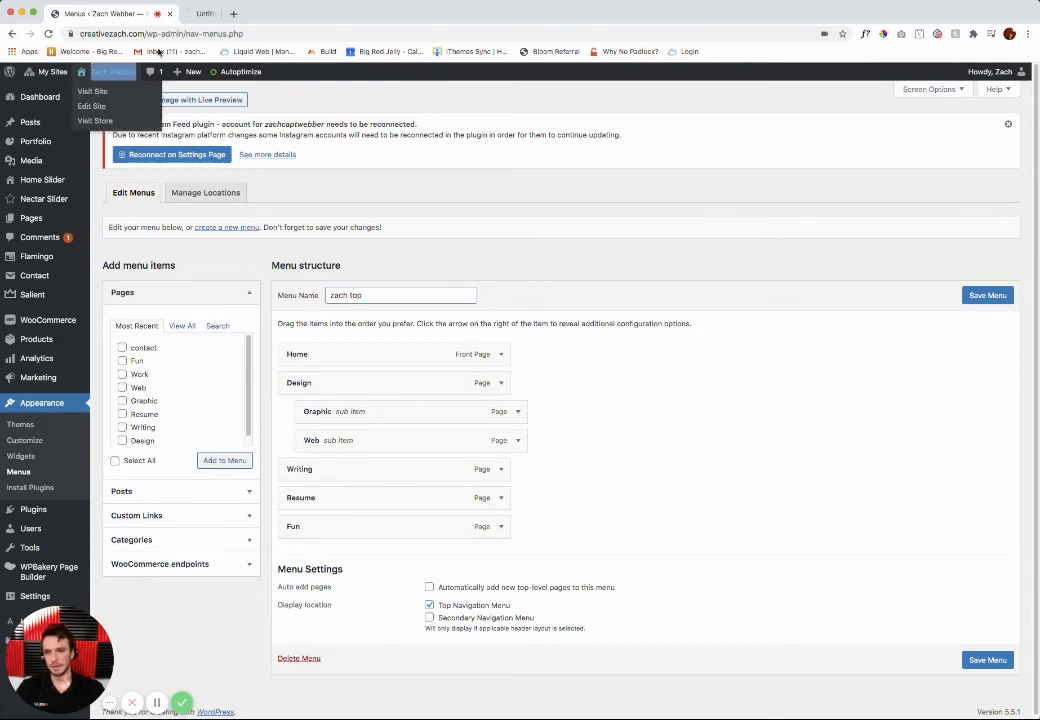
super+click(92, 91)
click(215, 13)
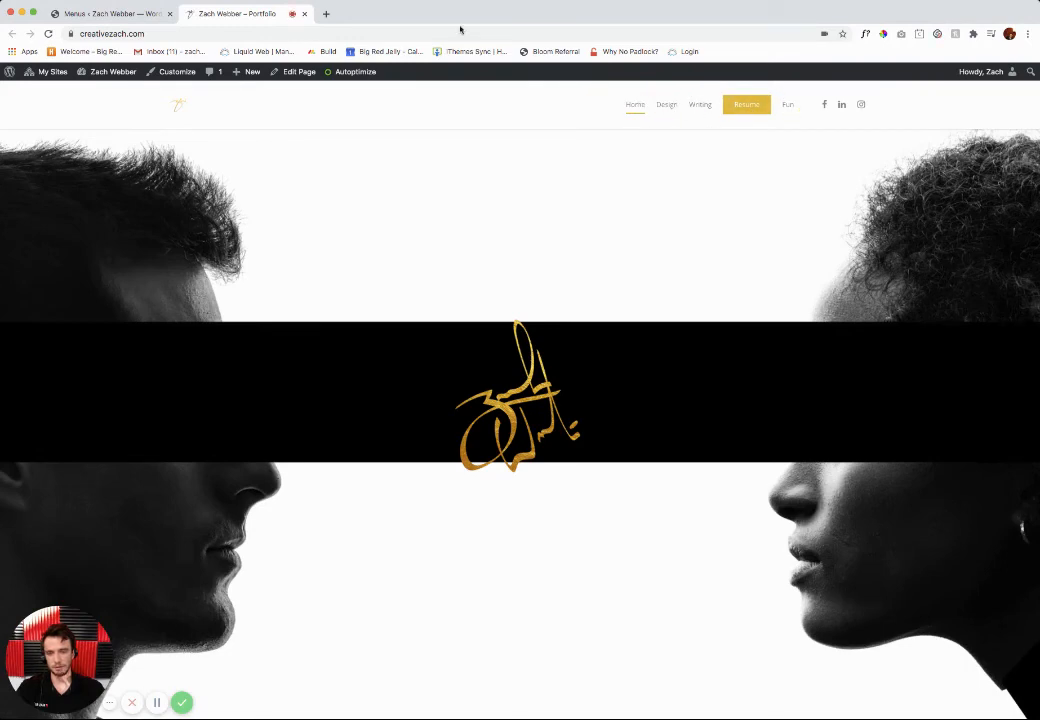
click(132, 14)
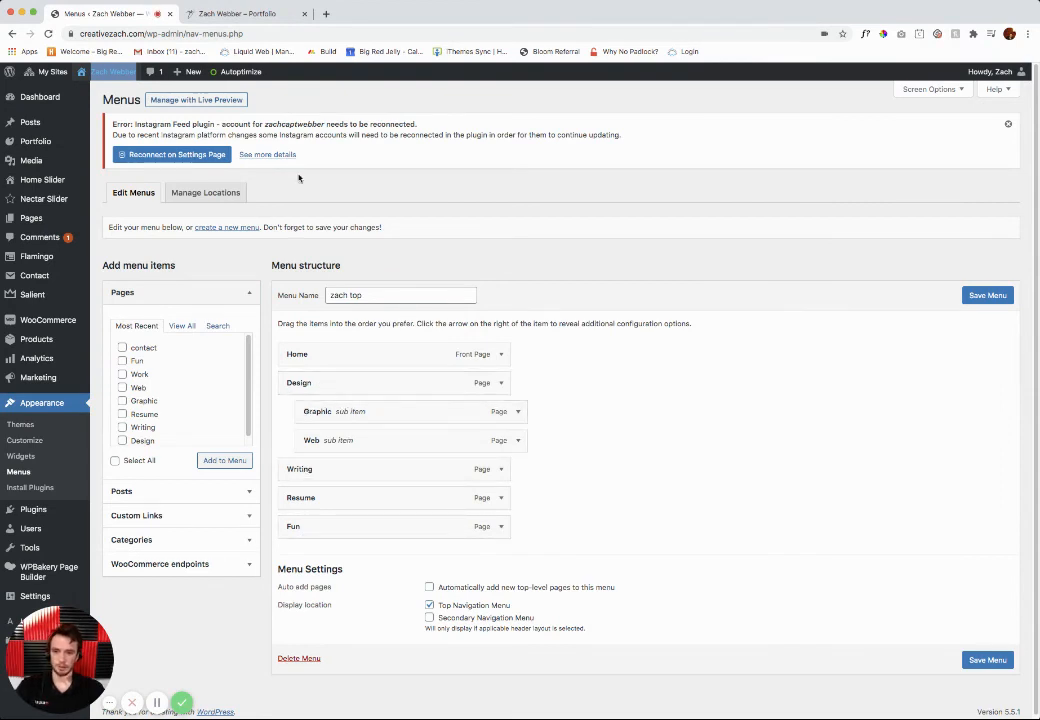
click(235, 14)
mouse_move(667, 110)
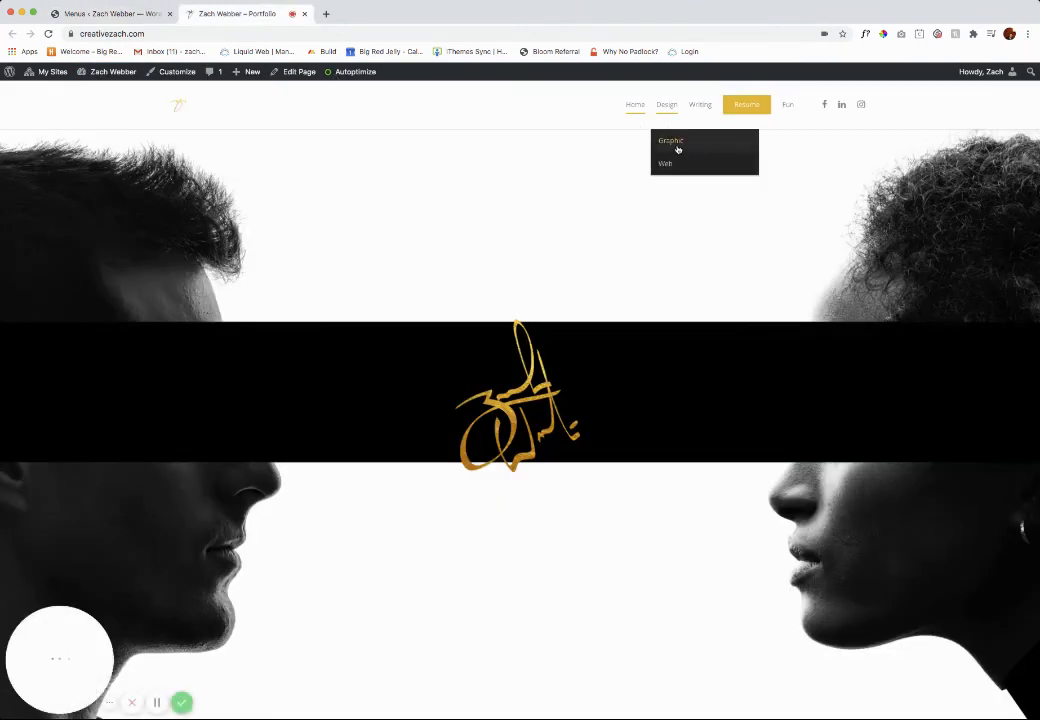
click(128, 16)
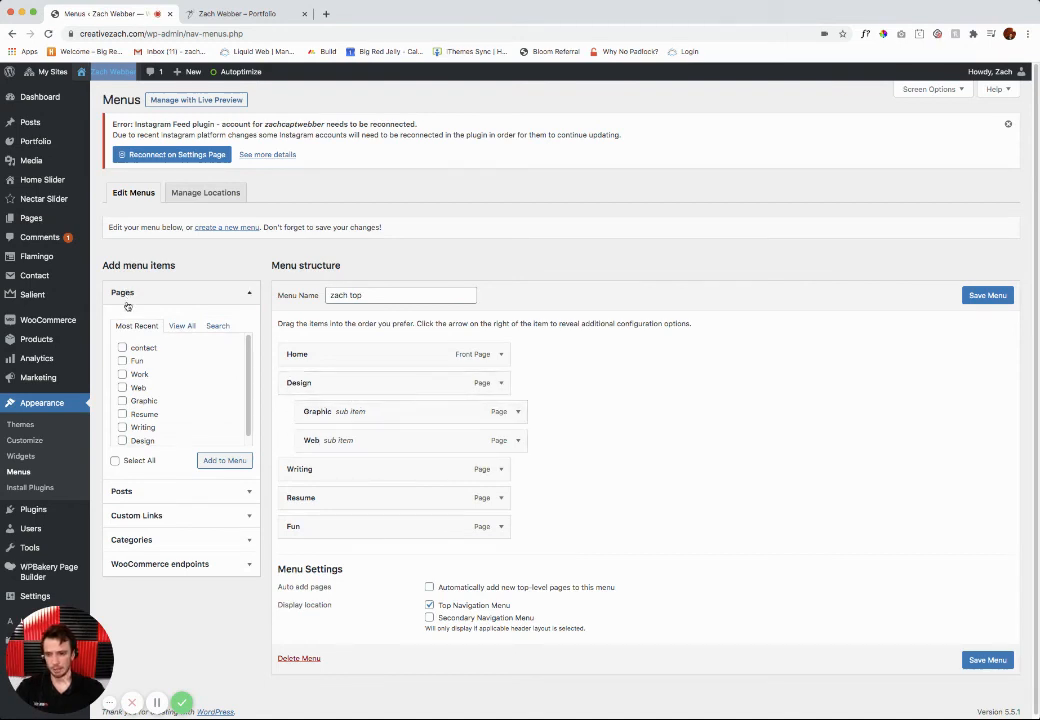
Step: Add a custom link to google.com with the text "Google" as a sub-item of Fun and save the menu
click(147, 491)
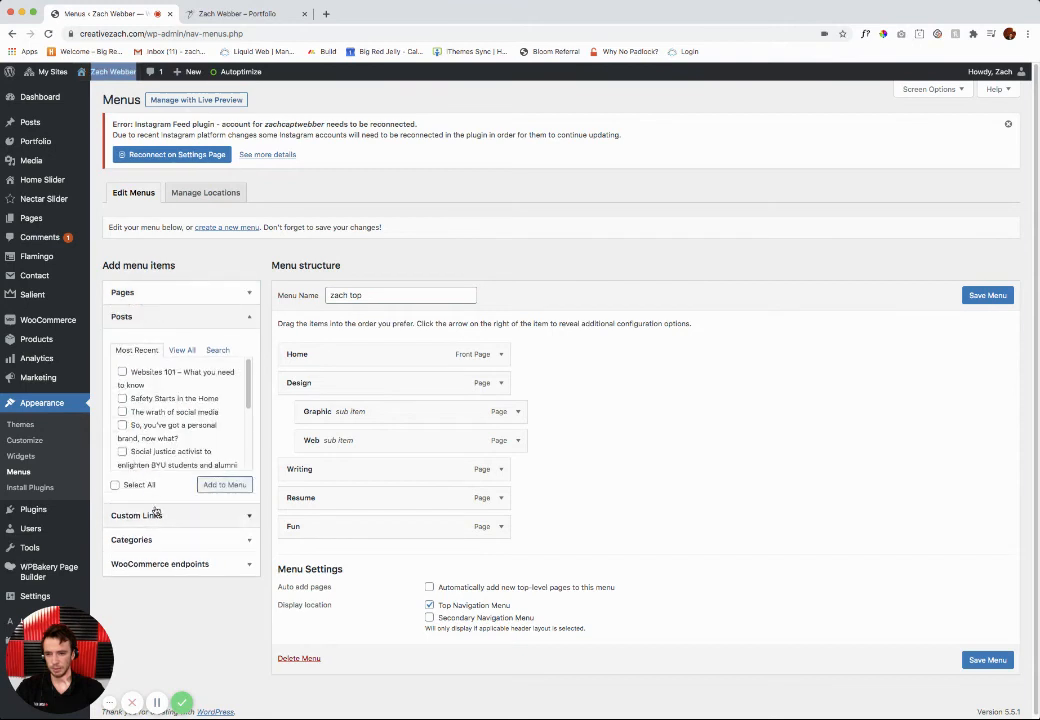
click(156, 516)
click(183, 377)
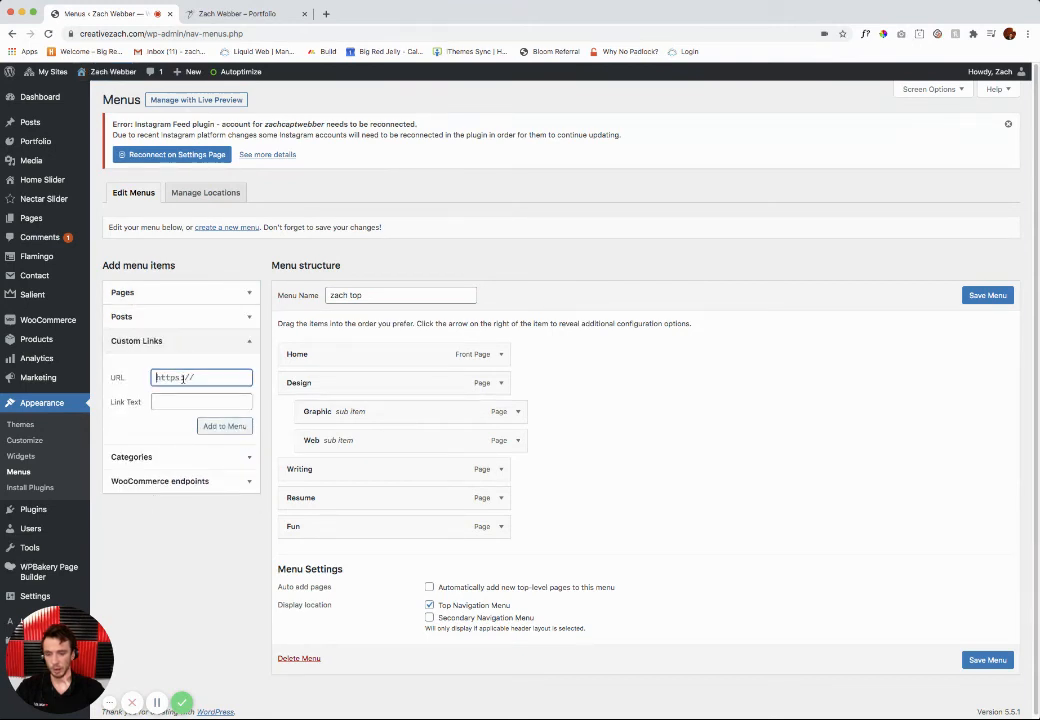
text(google.com)
key(Tab)
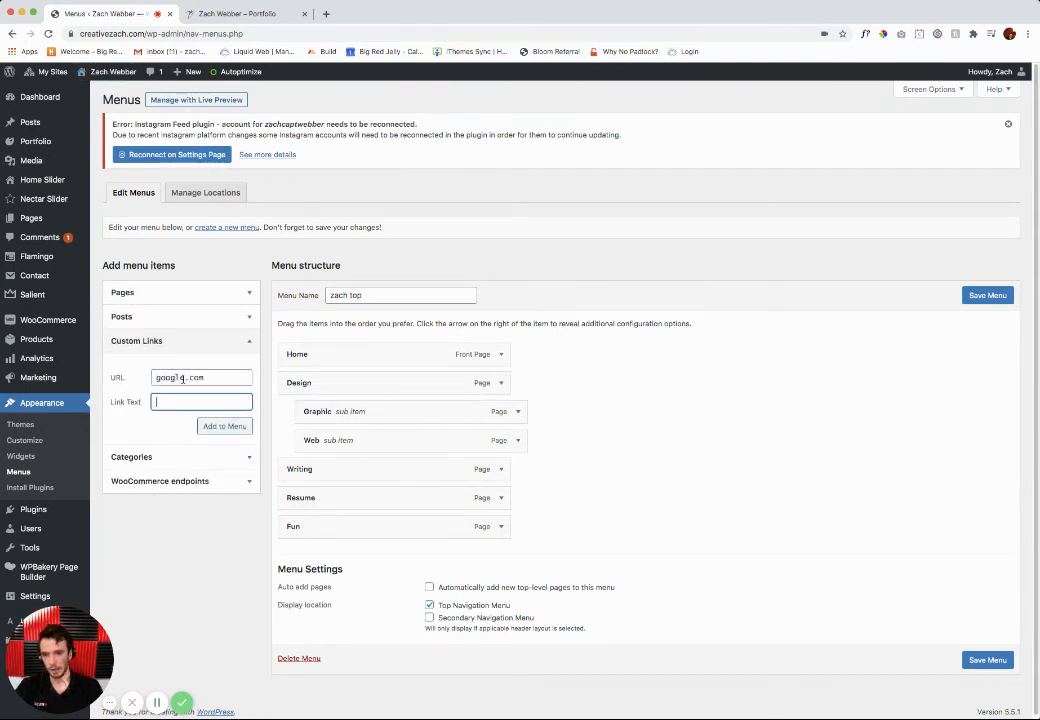
click(221, 426)
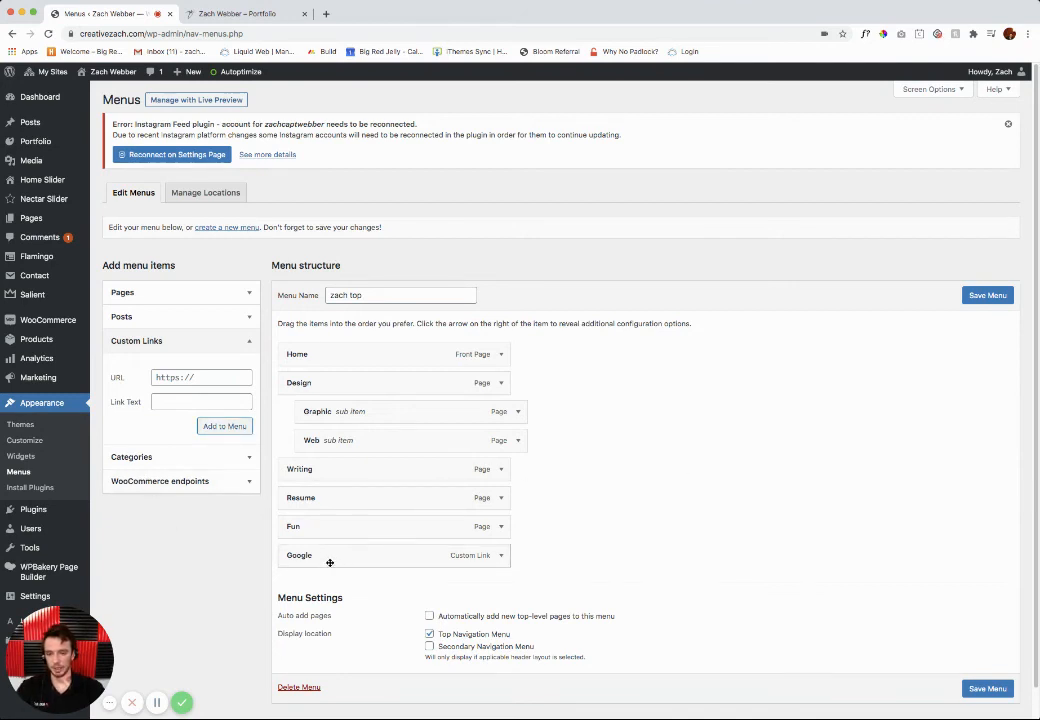
drag(330, 563, 350, 557)
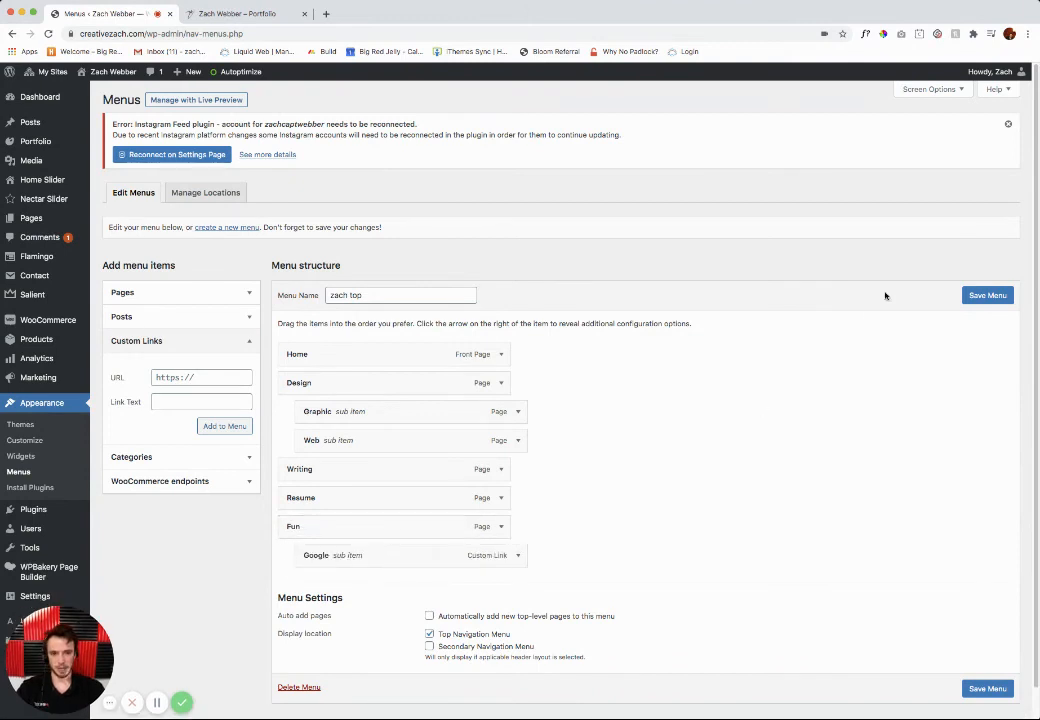
click(976, 297)
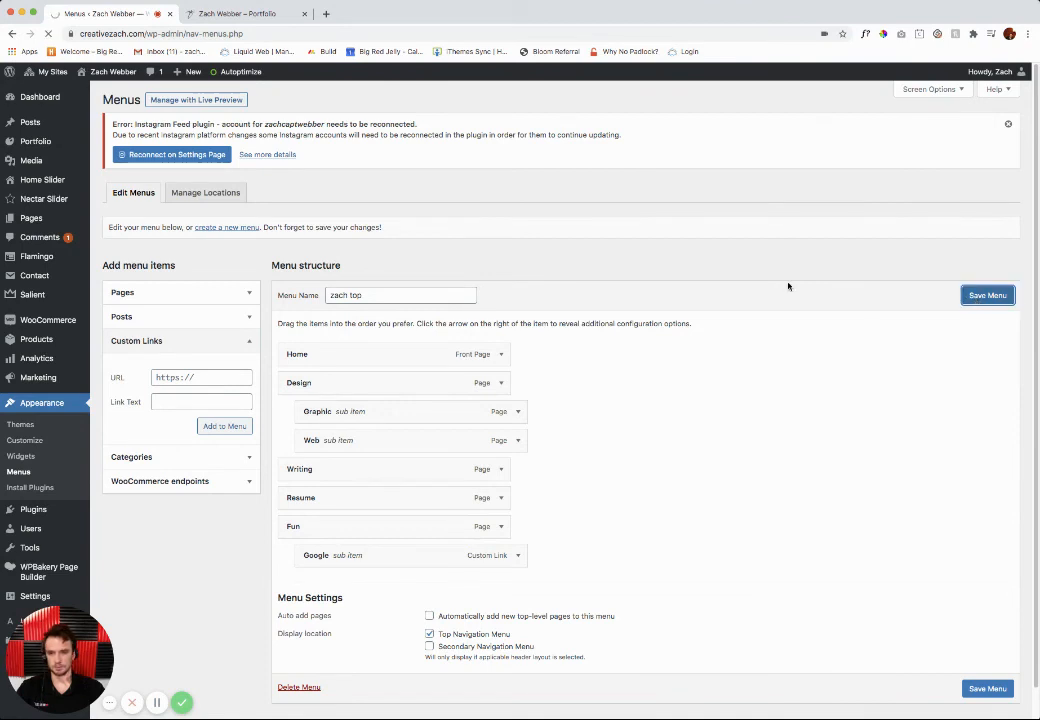
Step: Reload the live site and test the Google link in the Fun submenu
click(220, 14)
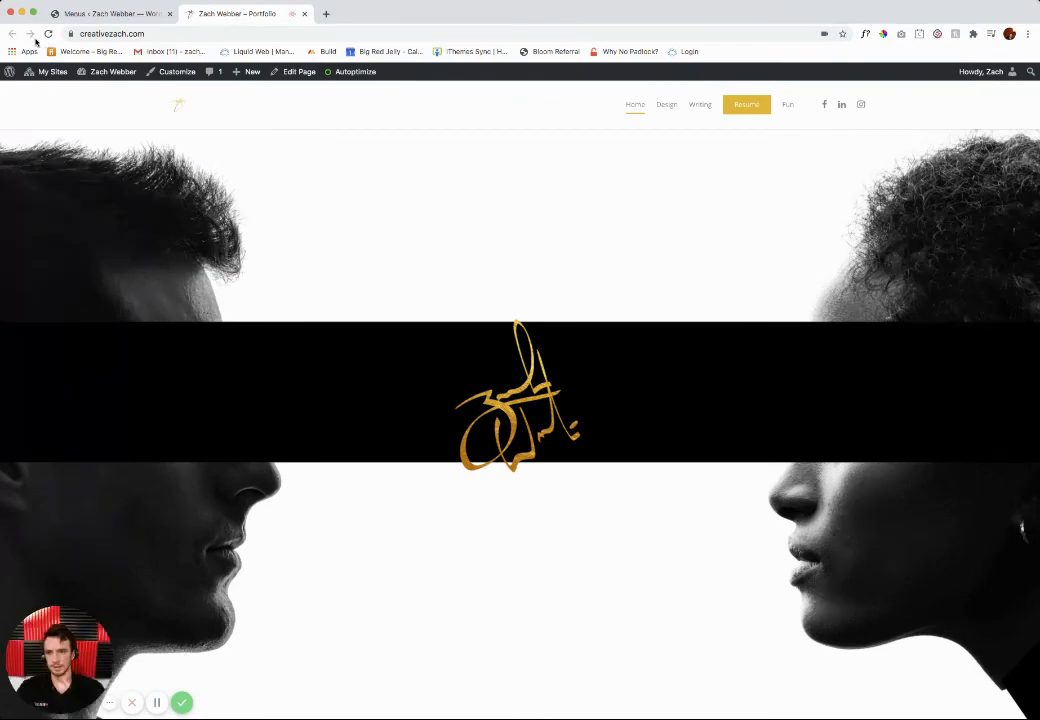
click(47, 33)
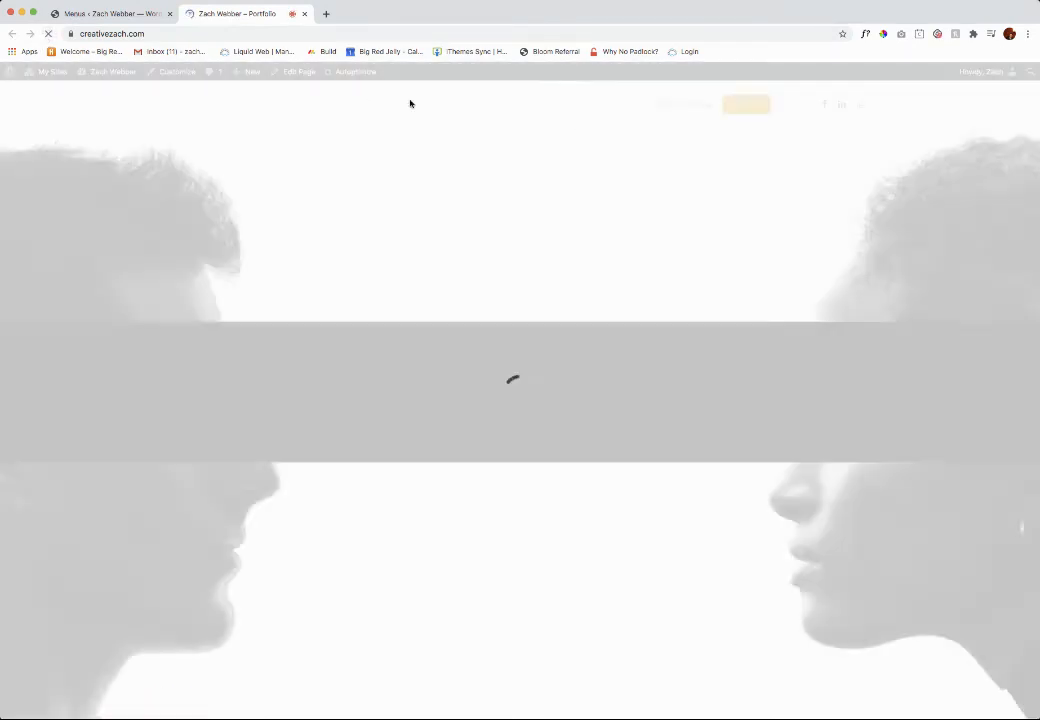
mouse_move(792, 107)
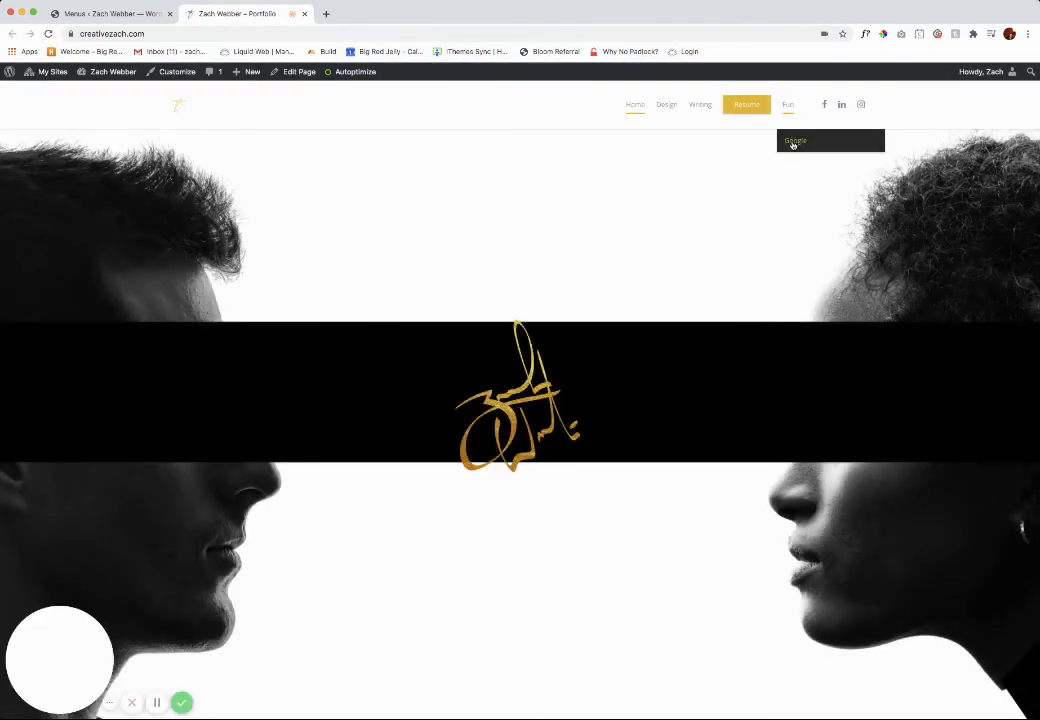
click(793, 142)
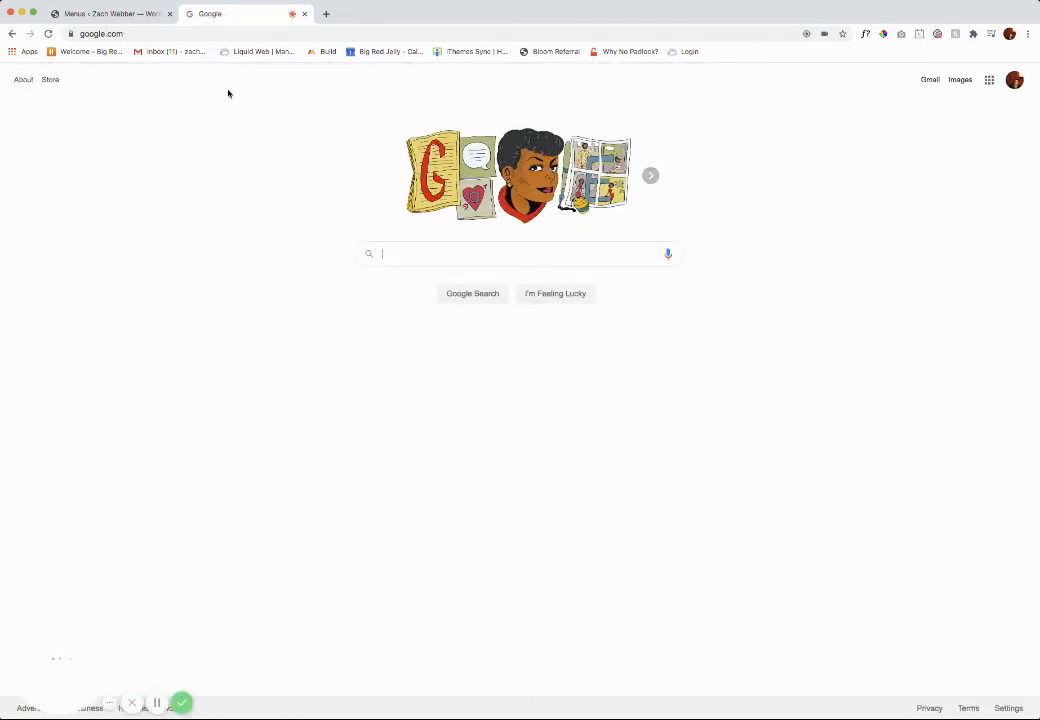
Step: Return to the site's menu editor and create a navigation menu named "New Menu" without assigning a display location
click(122, 16)
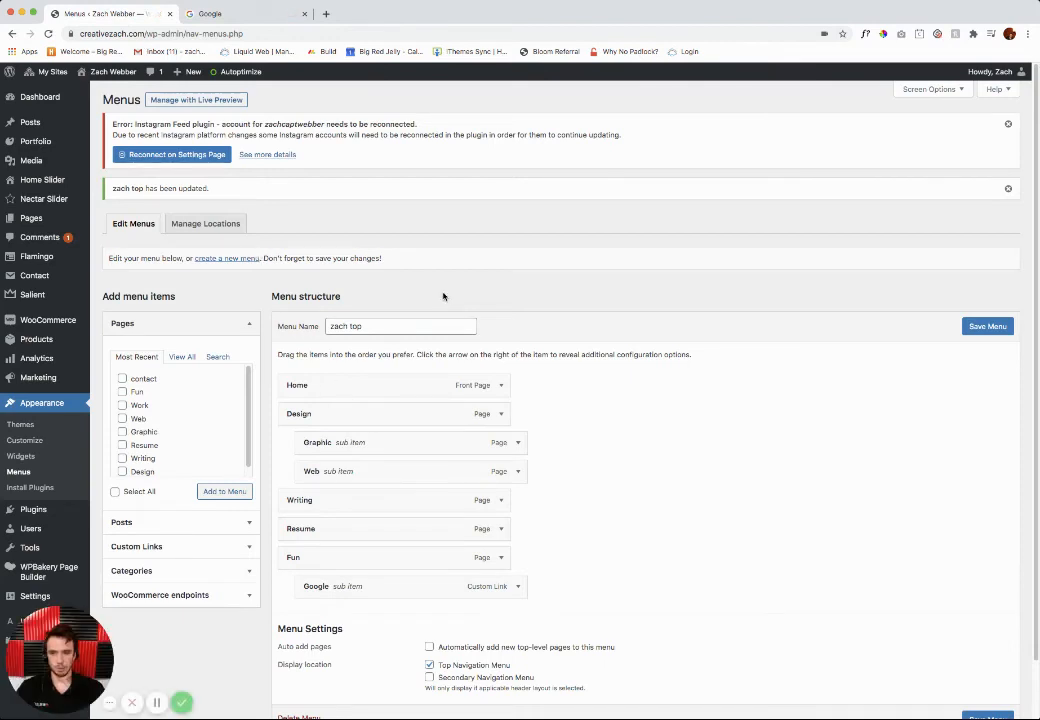
click(221, 260)
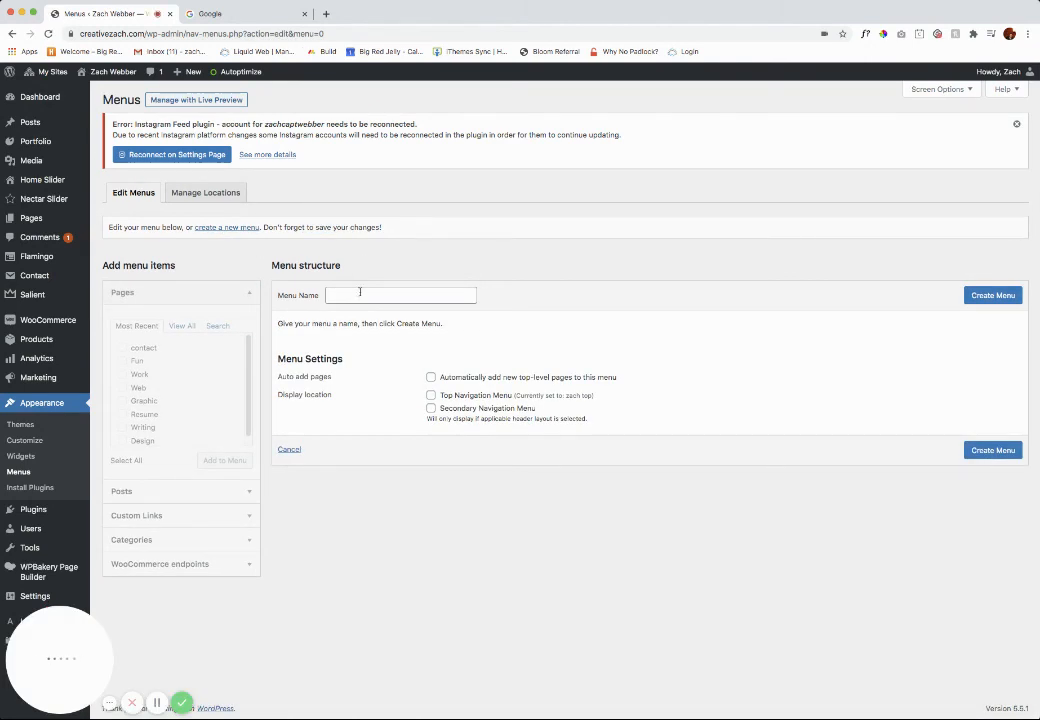
click(360, 293)
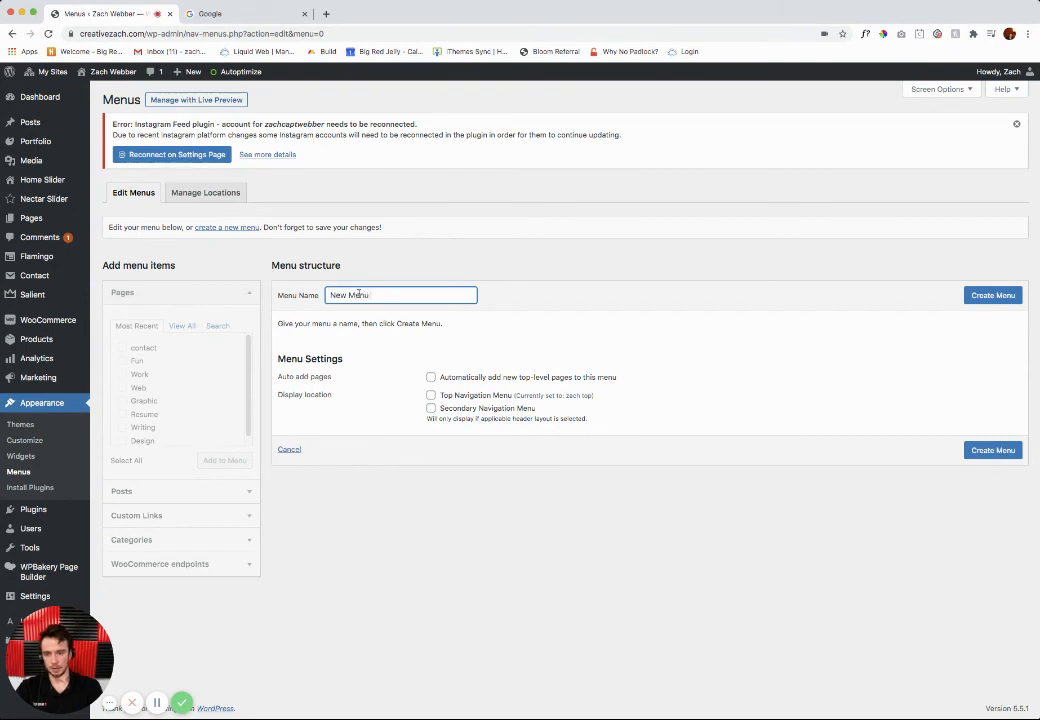
click(983, 296)
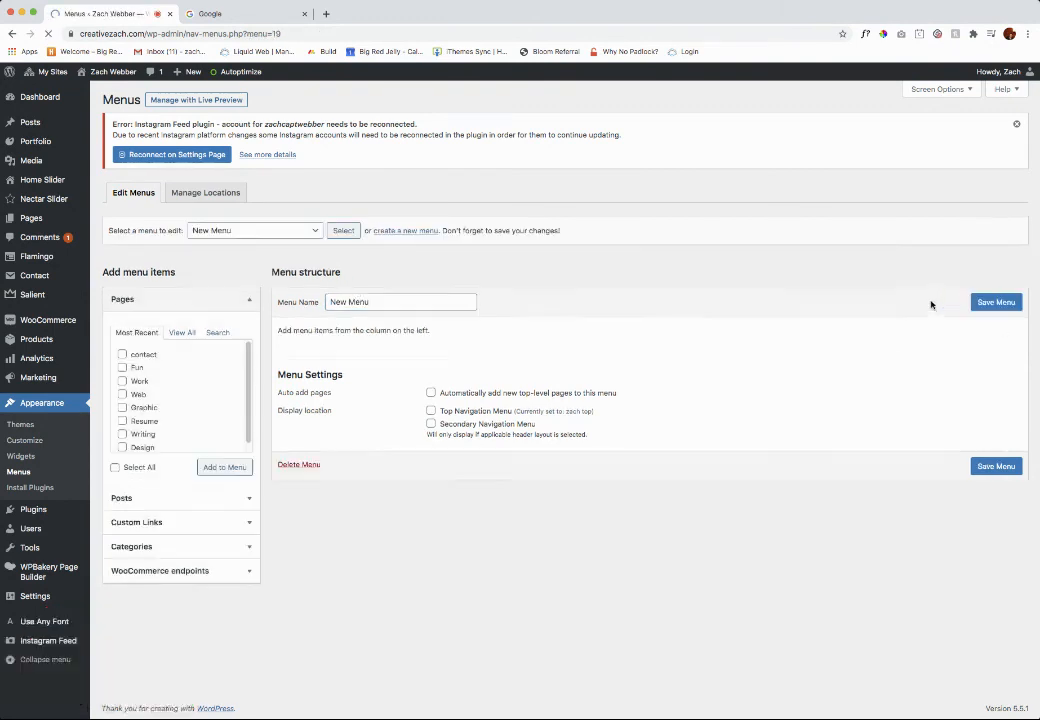
Step: Add the contact, Fun, Work, Web, Graphic, Resume, Writing and Design pages to New Menu
click(122, 354)
click(122, 367)
click(122, 381)
click(122, 394)
click(122, 407)
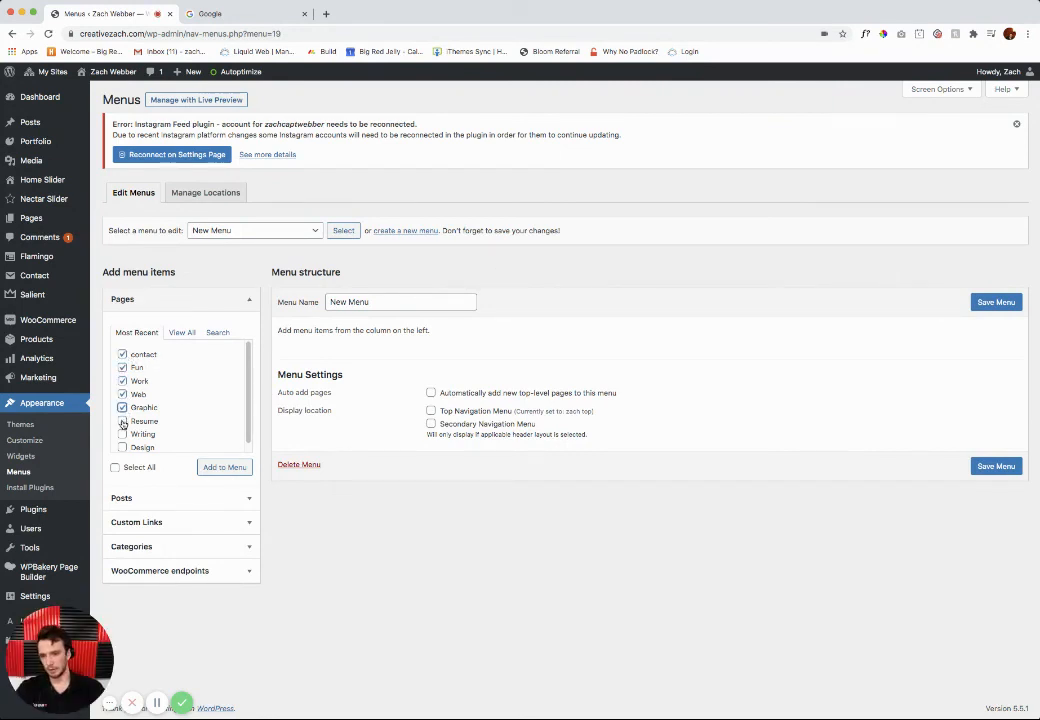
click(122, 421)
click(122, 434)
click(122, 447)
click(237, 469)
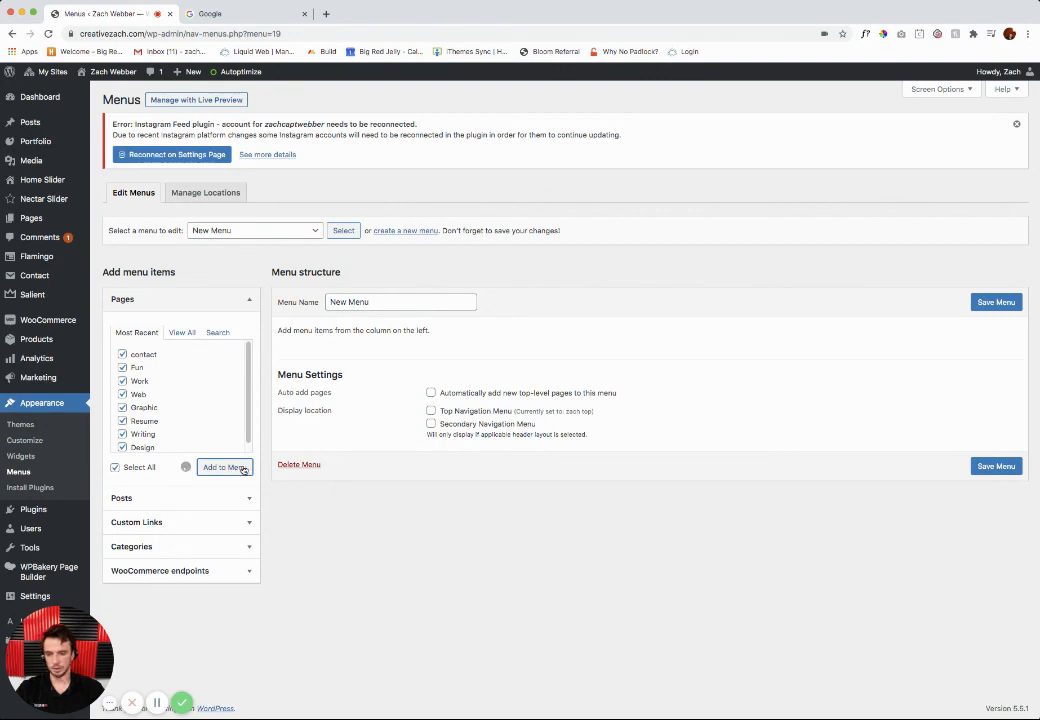
Step: Nest Fun, Work, Web and Graphic as sub-items of contact, and Writing as a sub-item of Resume
drag(327, 390, 337, 476)
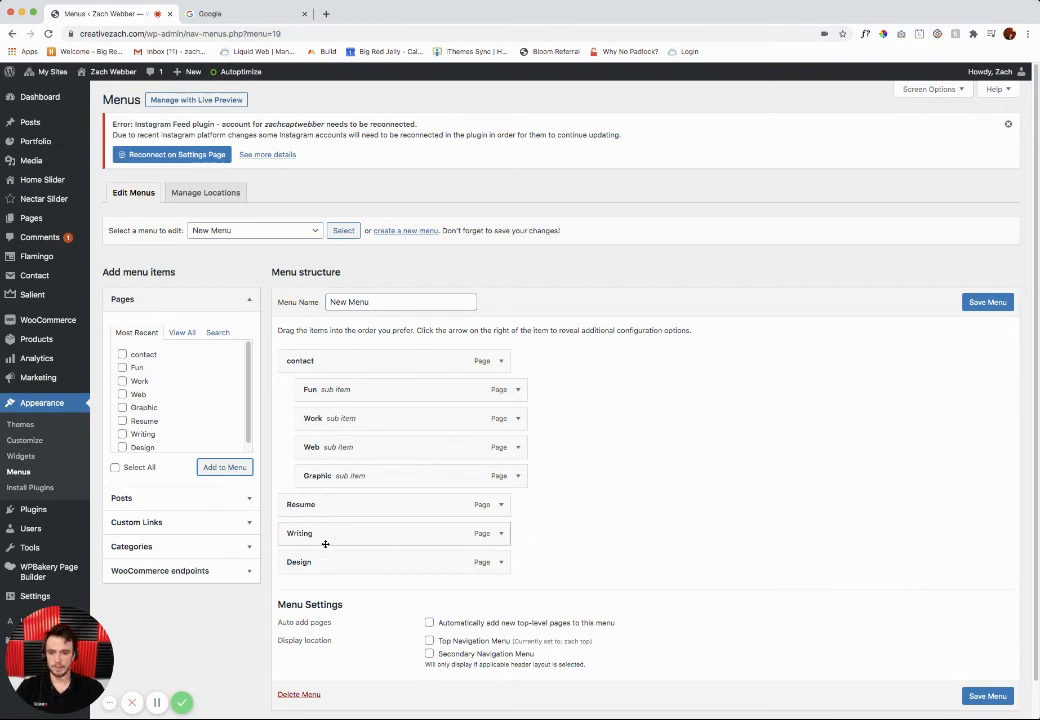
drag(325, 543, 385, 536)
scroll(600, 530, down, 2)
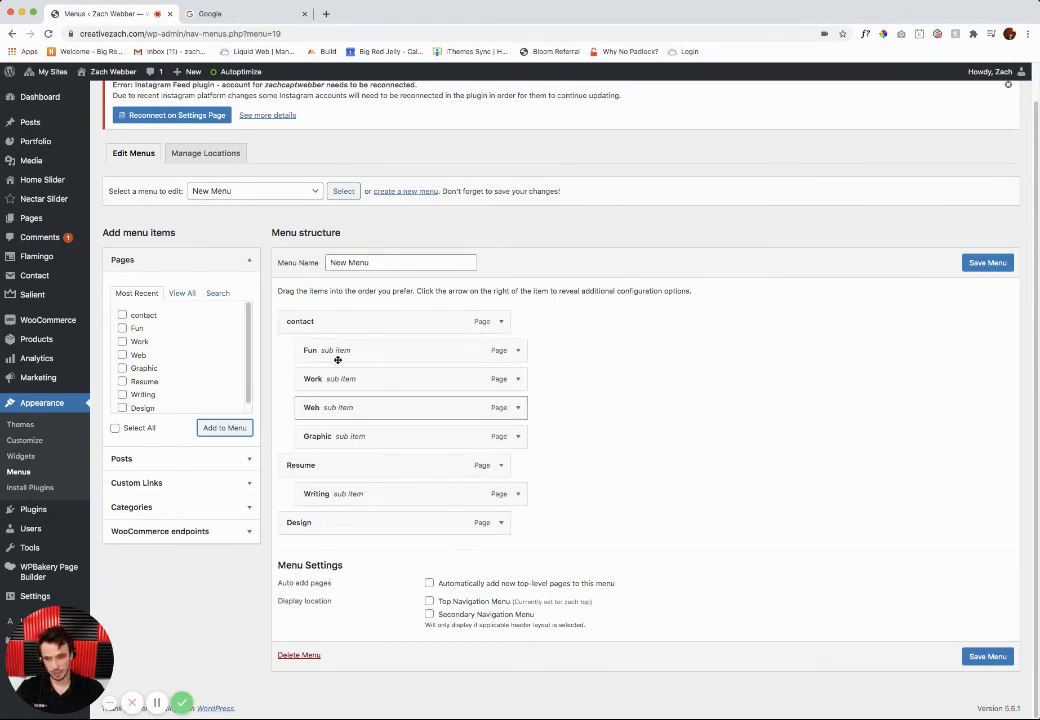
click(430, 602)
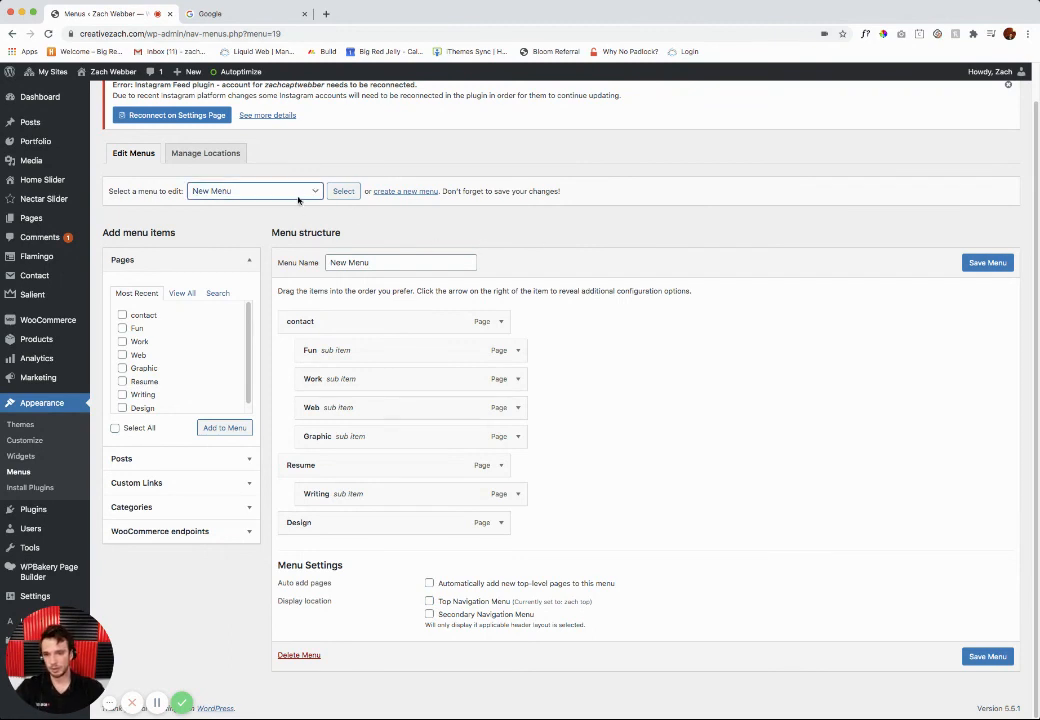
Step: Switch to editing the menu assigned to Top Navigation Menu and remove the Google custom link under Fun
click(235, 205)
click(342, 191)
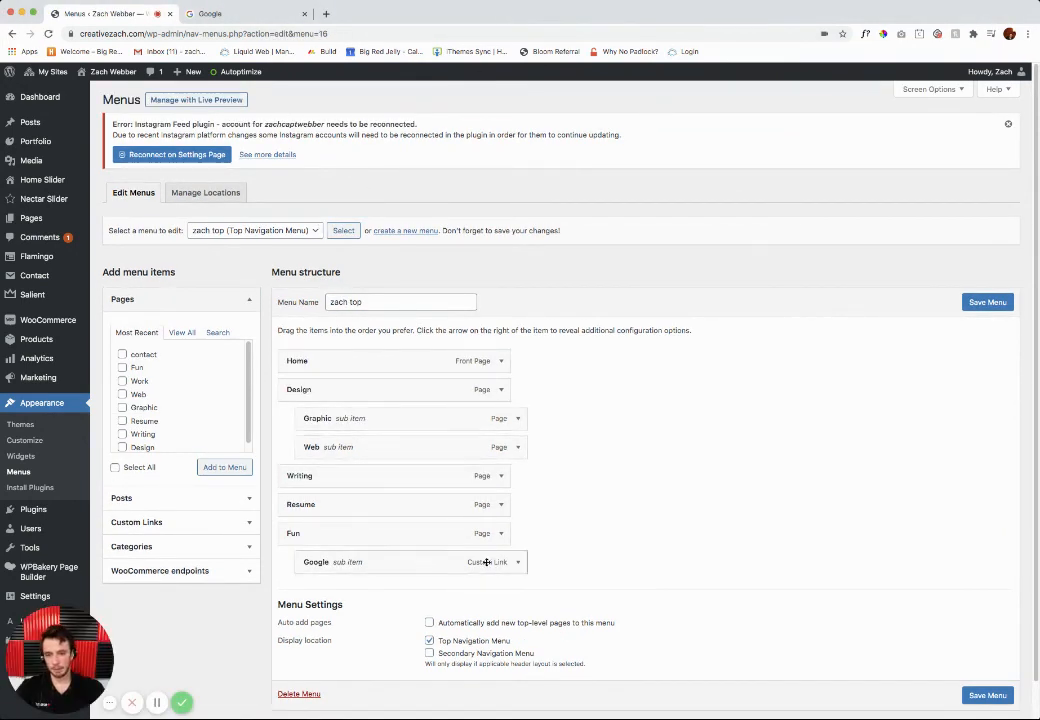
click(517, 562)
scroll(447, 578, down, 3)
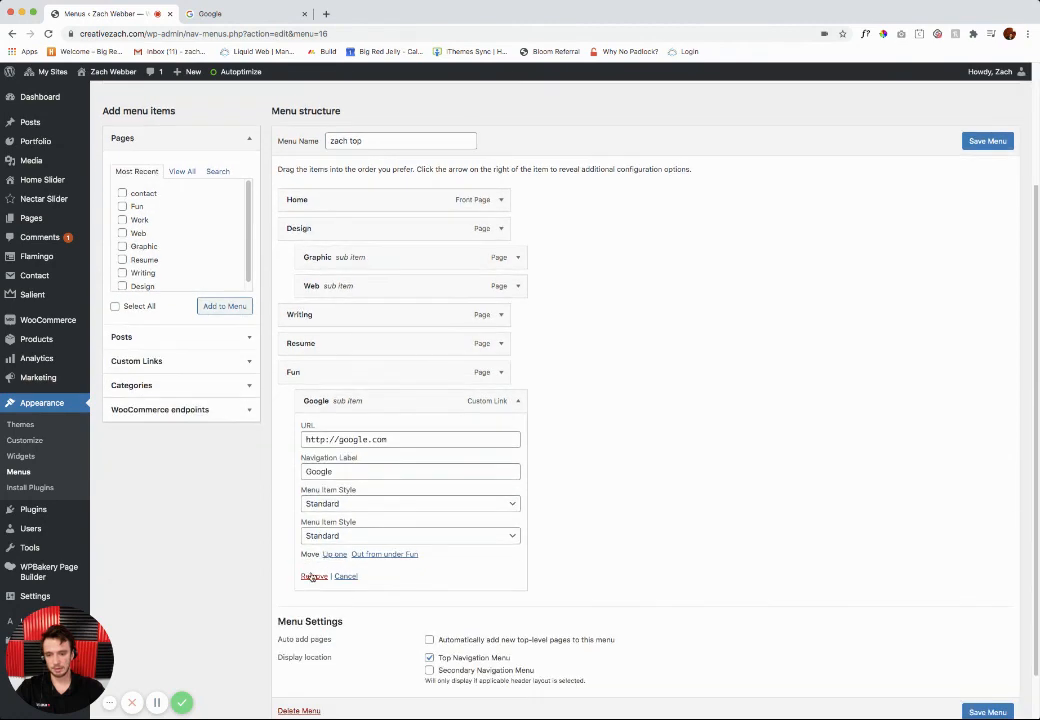
click(314, 575)
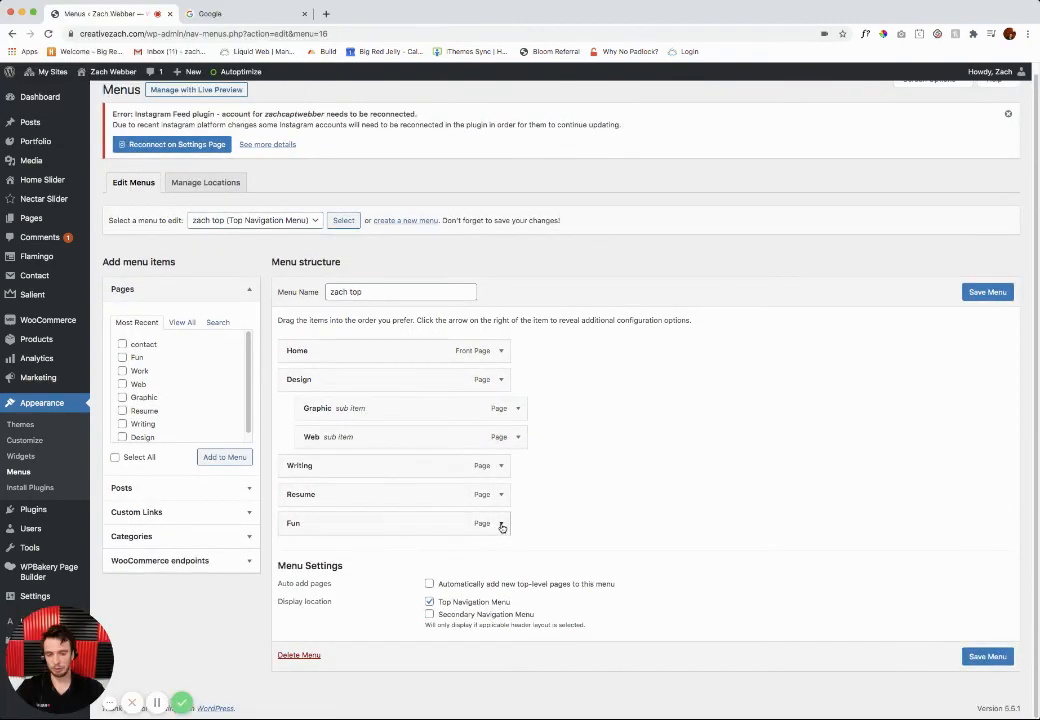
Step: Check the Fun item's settings, save the top navigation menu and close the Google browser tab
click(502, 526)
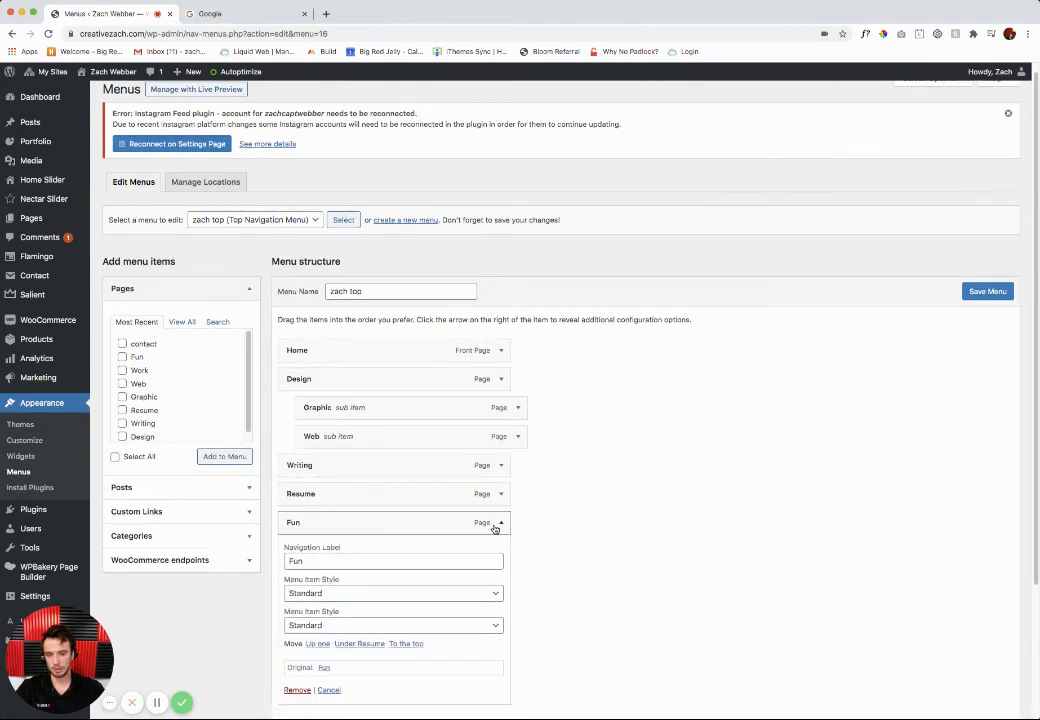
scroll(430, 545, down, 2)
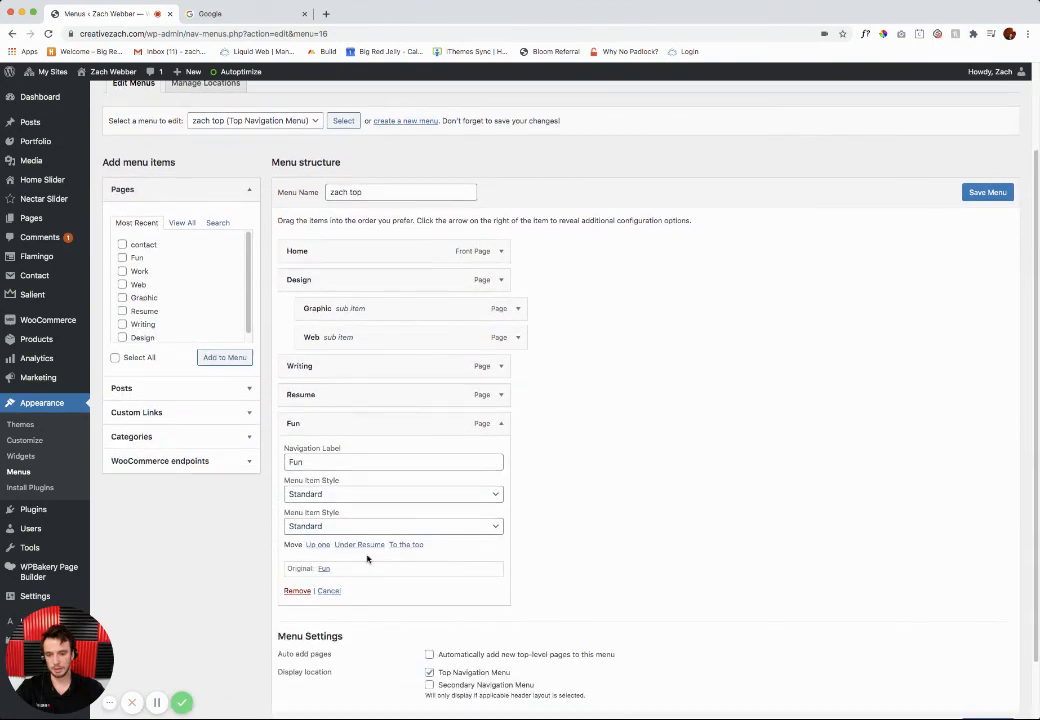
click(502, 426)
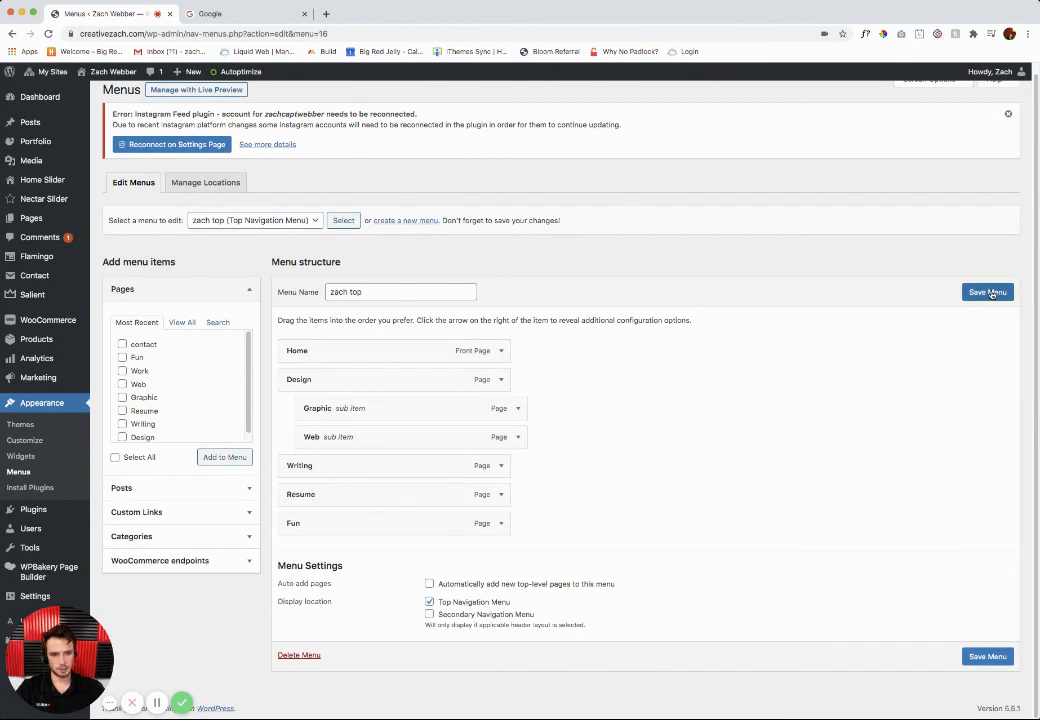
click(992, 293)
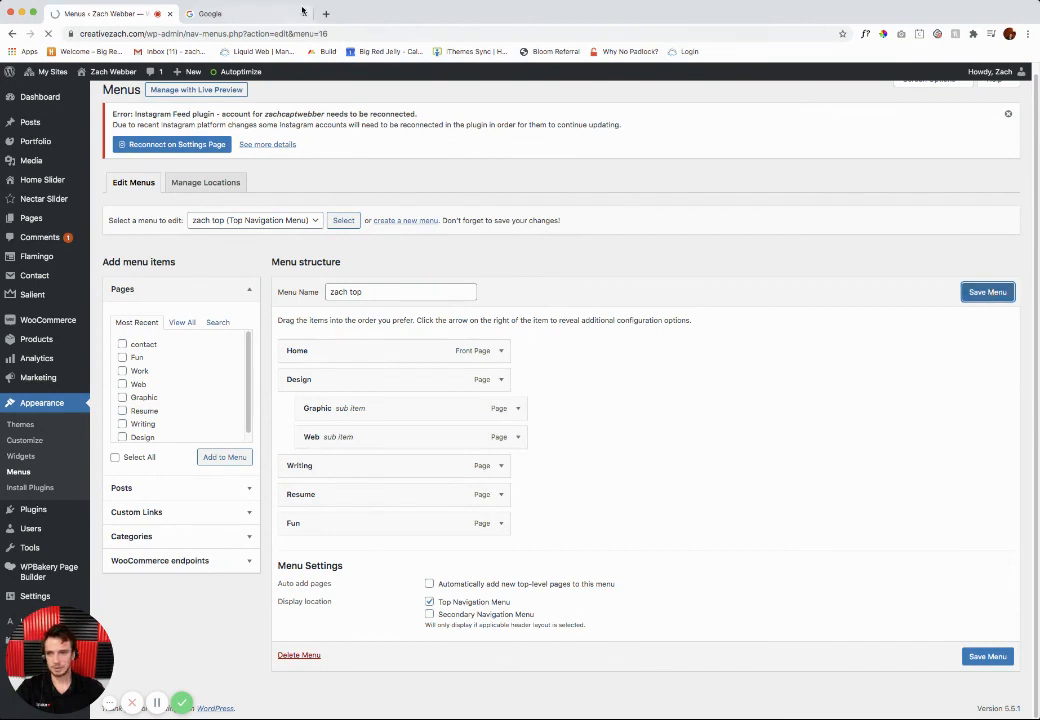
click(304, 13)
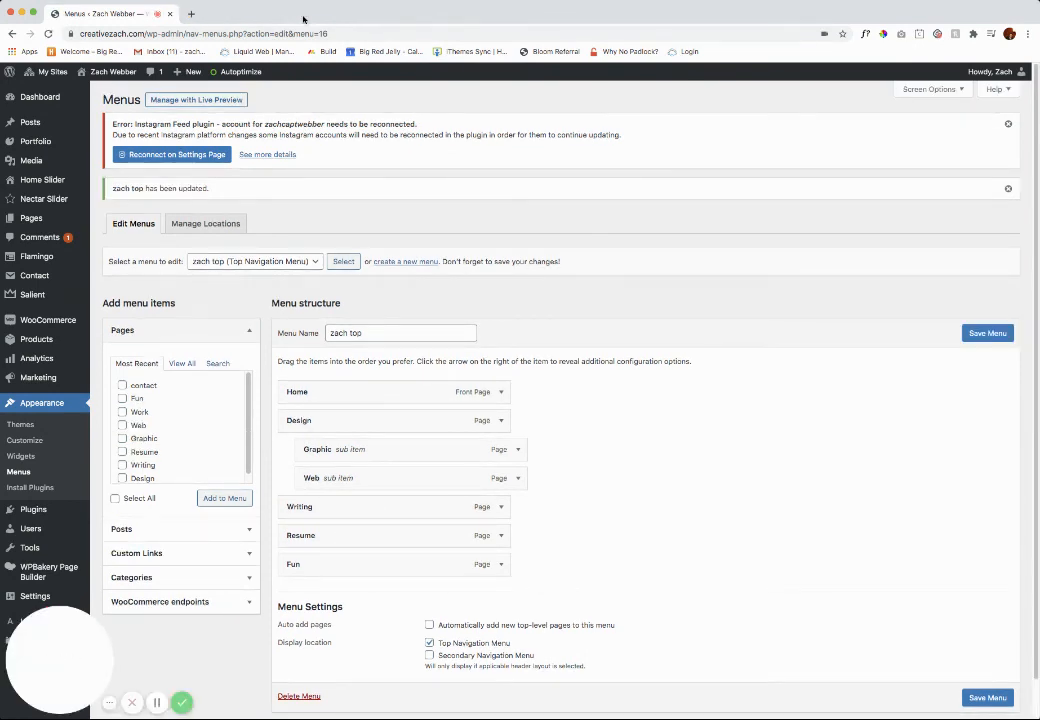